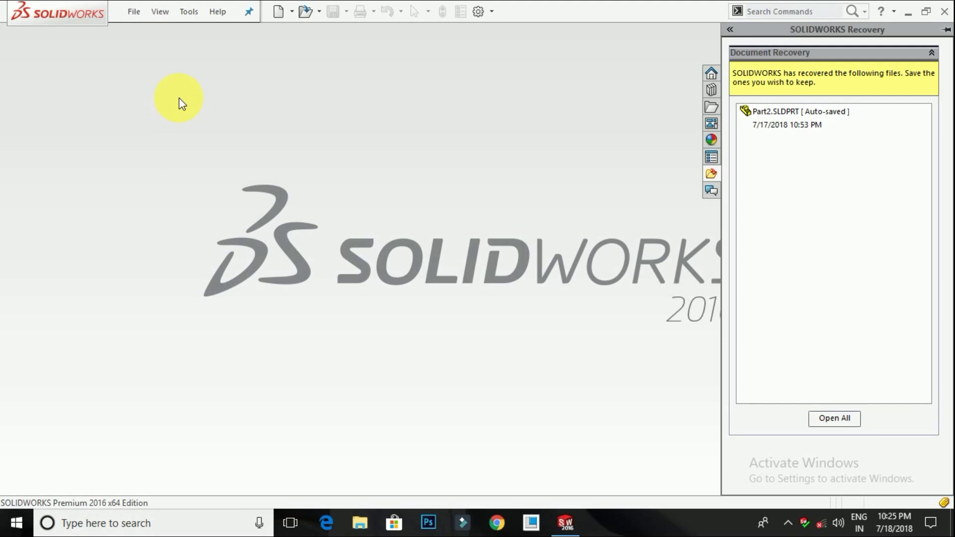
Step: Create a new blank Part document (Part1)
click(278, 12)
double_click(362, 234)
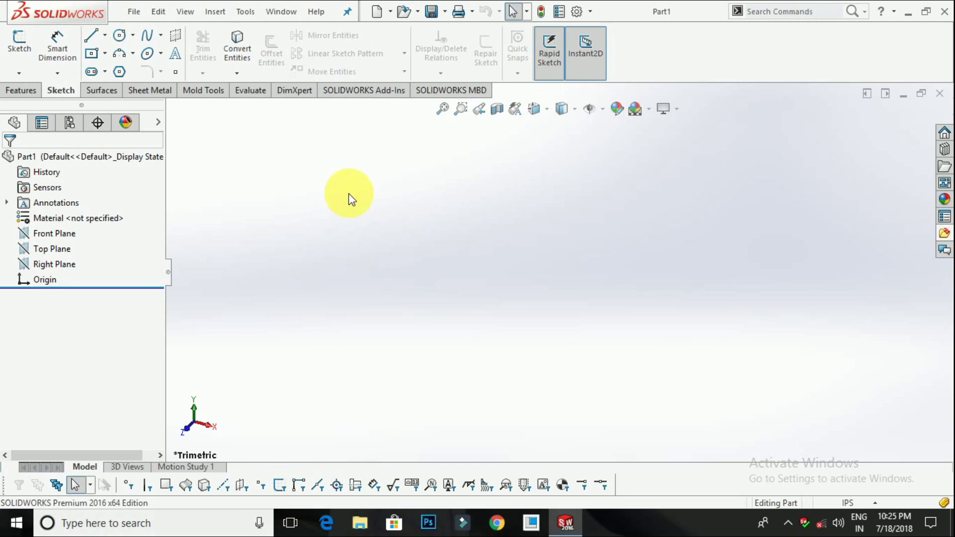
Step: Switch between the Features and Sketch CommandManager tabs, ending on Features
click(19, 87)
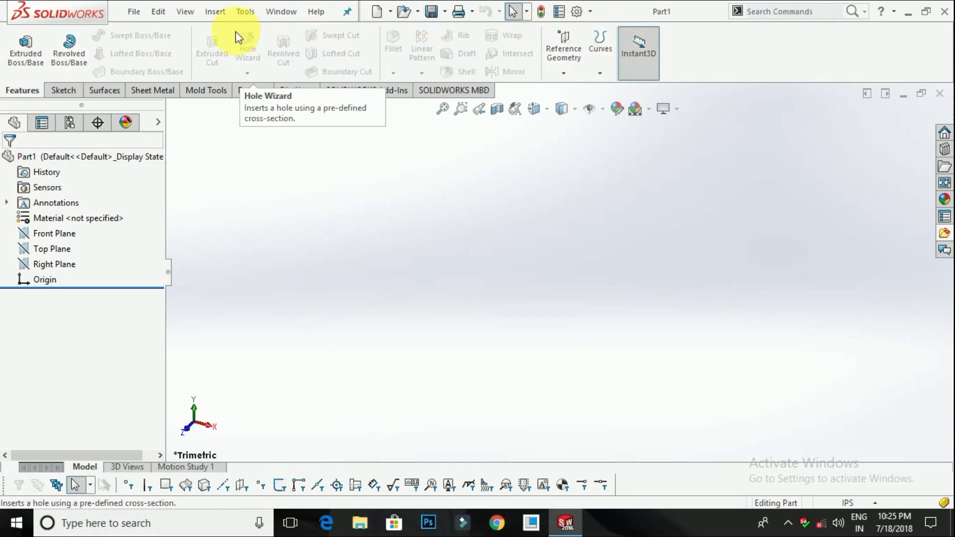
click(56, 94)
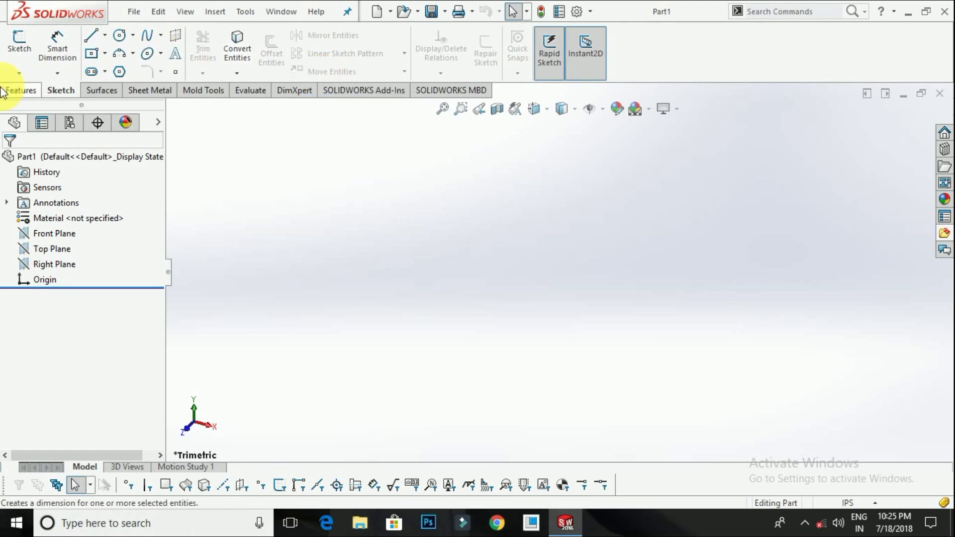
click(23, 92)
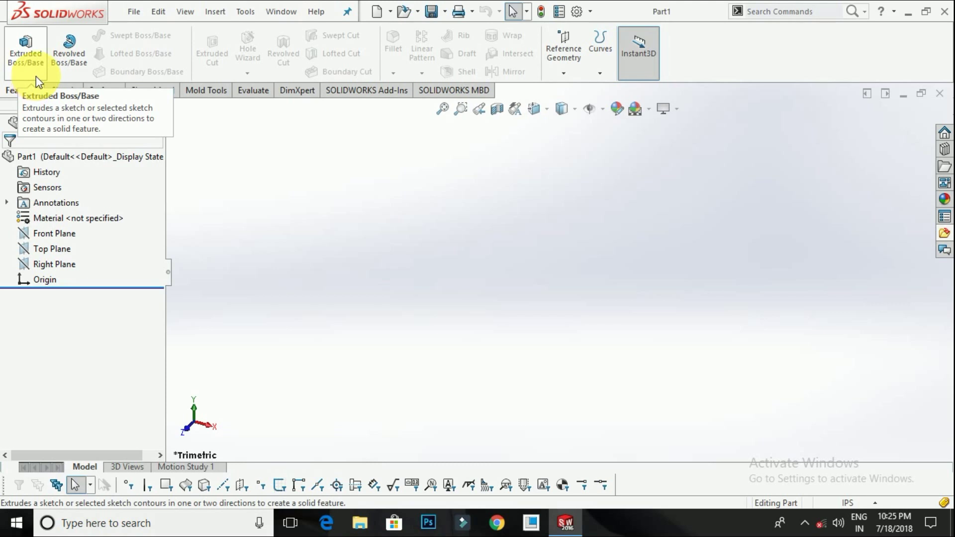
Step: Inspect and dismiss the Front Plane and Material context menus
click(59, 233)
right_click(59, 234)
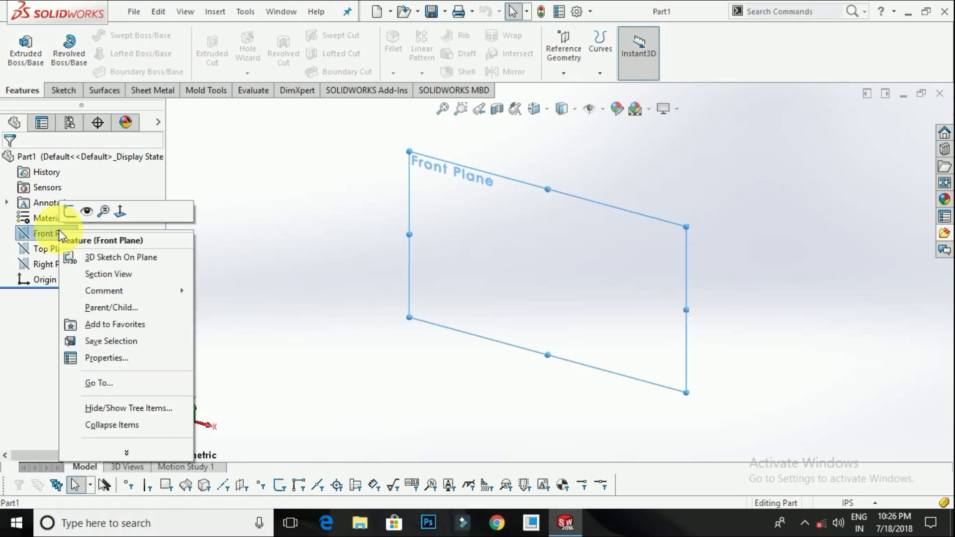
right_click(73, 214)
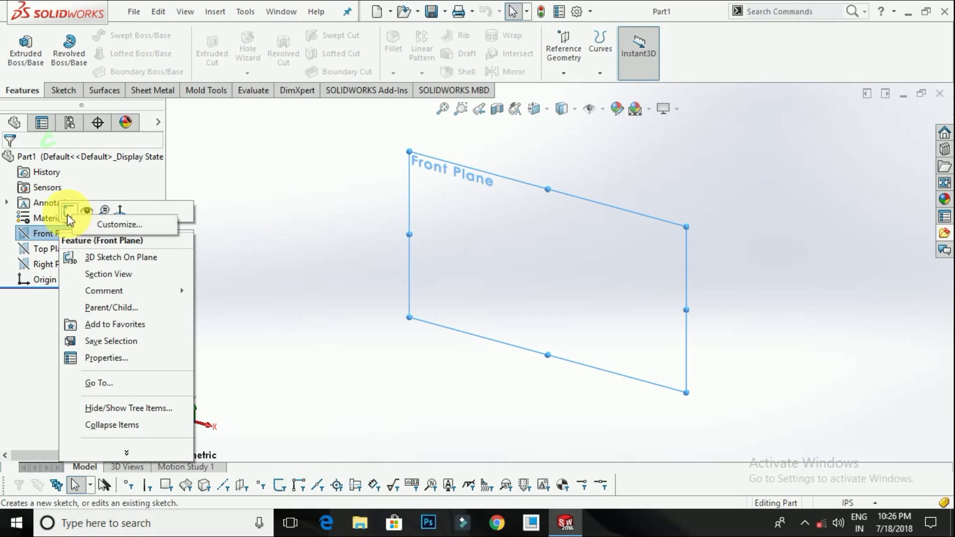
click(67, 214)
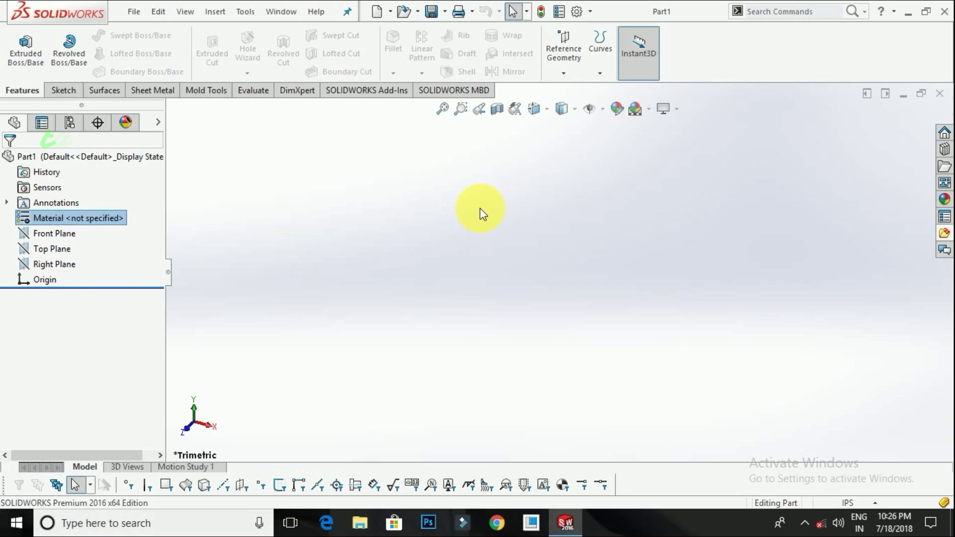
key(ctrl+8)
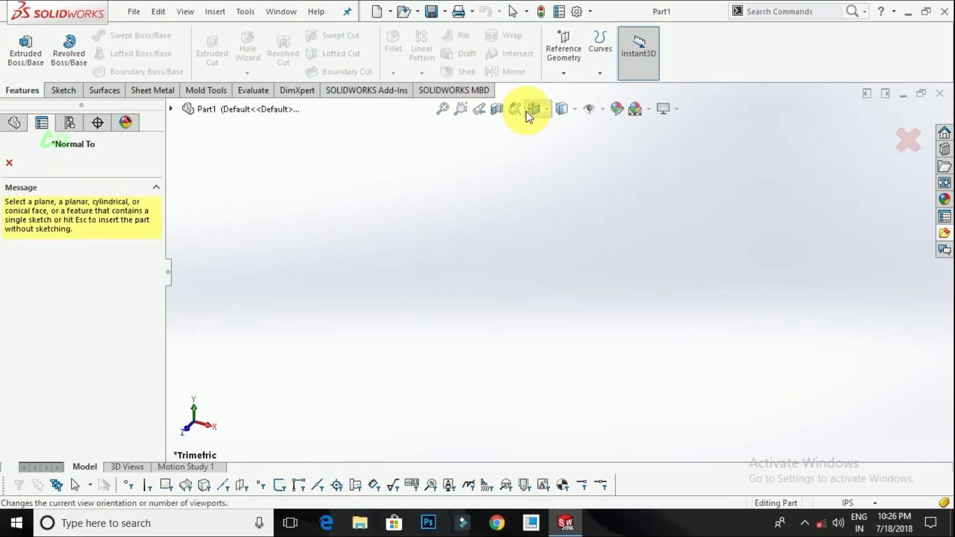
click(9, 163)
right_click(20, 217)
key(Escape)
Step: Start a new sketch on the Top Plane
click(49, 248)
right_click(49, 248)
key(Escape)
right_click(46, 243)
click(50, 222)
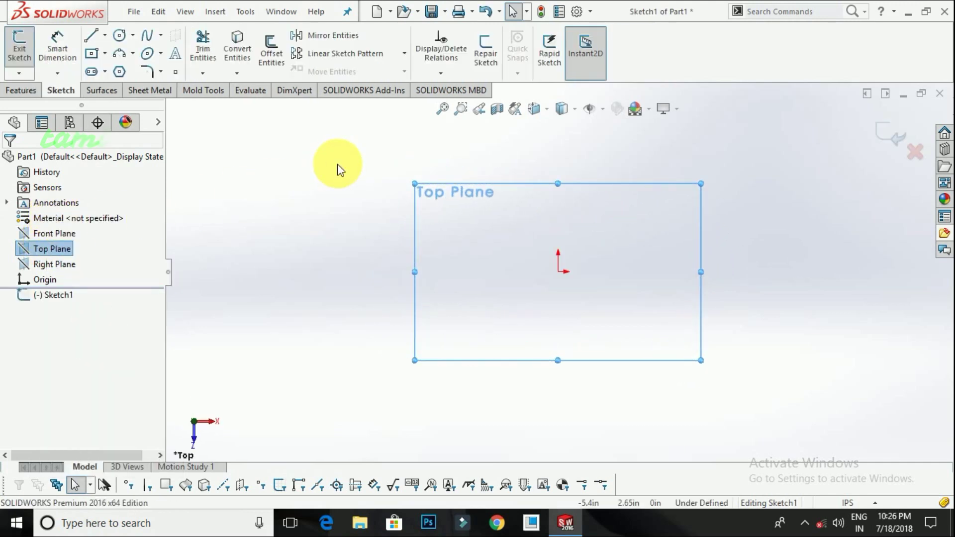
Step: Cancel a trial centre rectangle and switch the units to MMGS (millimetre, gram, second)
click(105, 53)
click(118, 89)
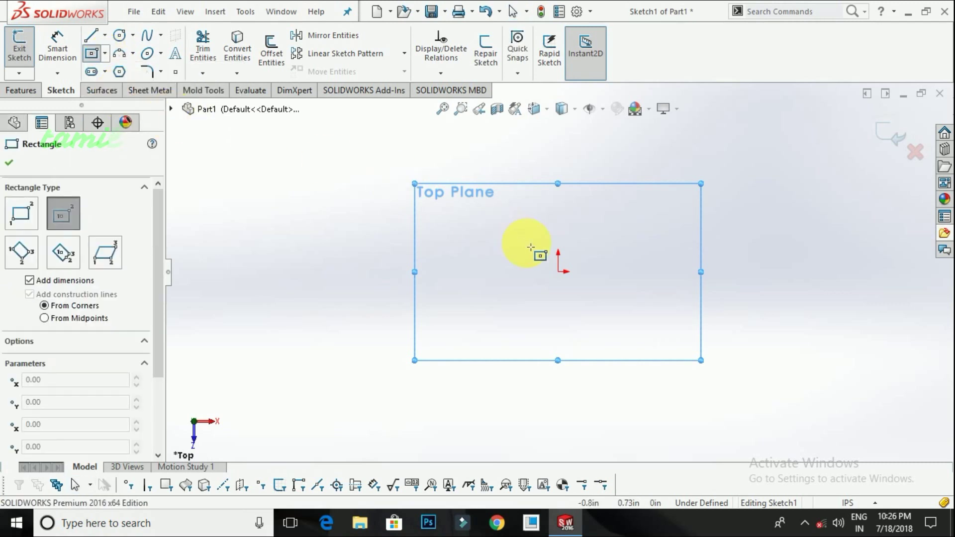
click(561, 279)
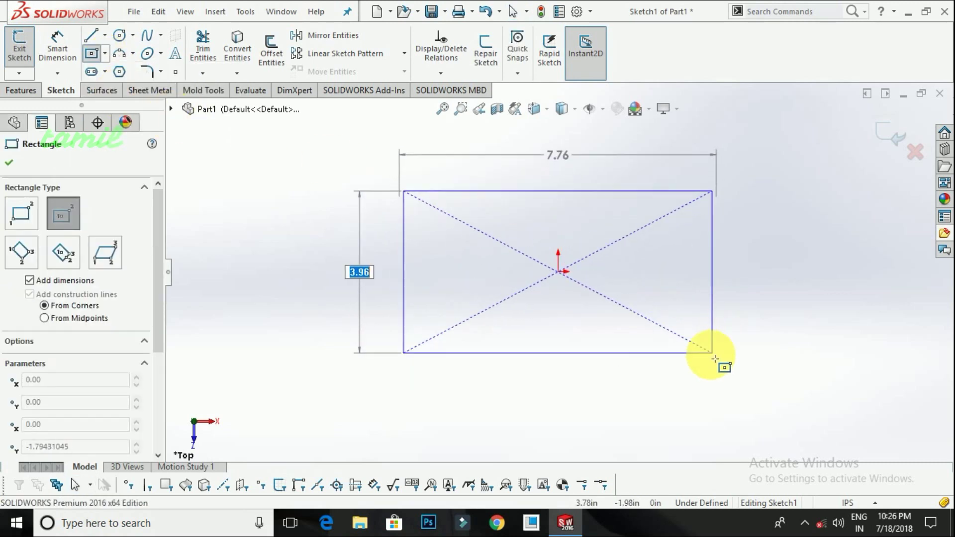
key(Escape)
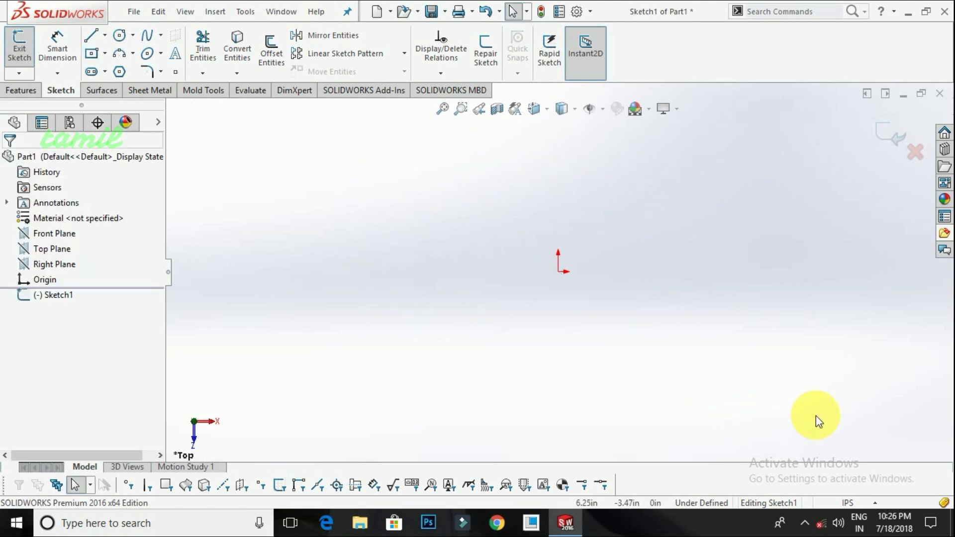
click(843, 502)
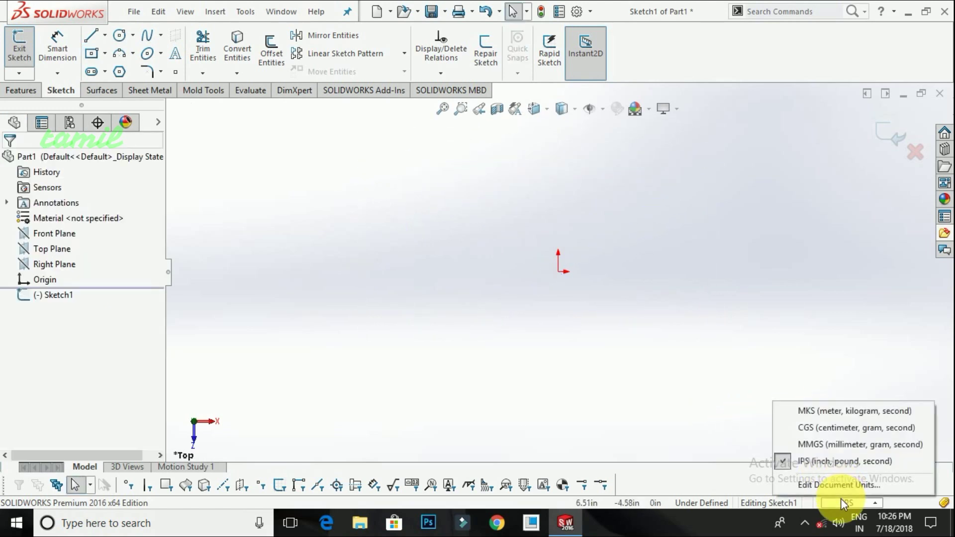
click(835, 445)
Step: On the Front Plane, draw a 300 × 150 centre rectangle at the origin, then orbit to view it
right_click(61, 234)
click(66, 215)
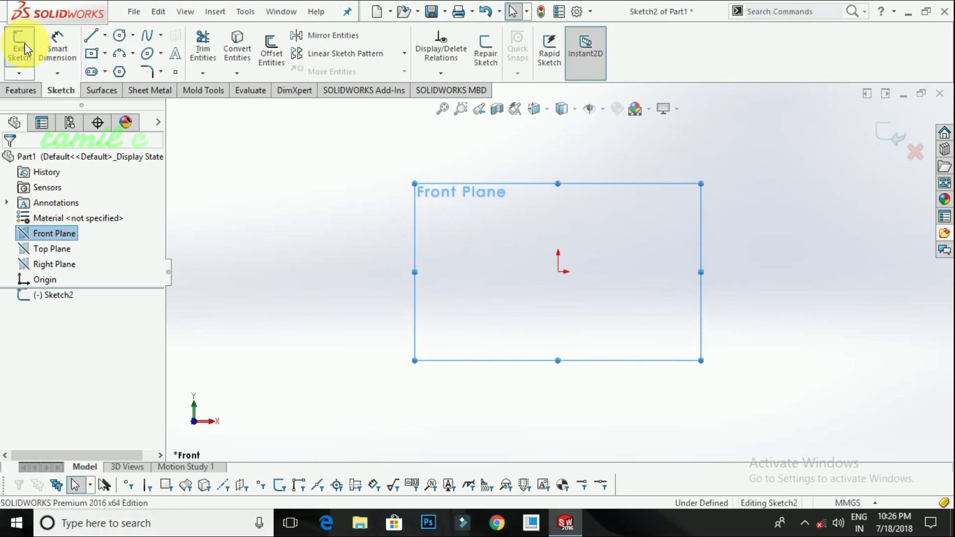
click(91, 53)
click(559, 272)
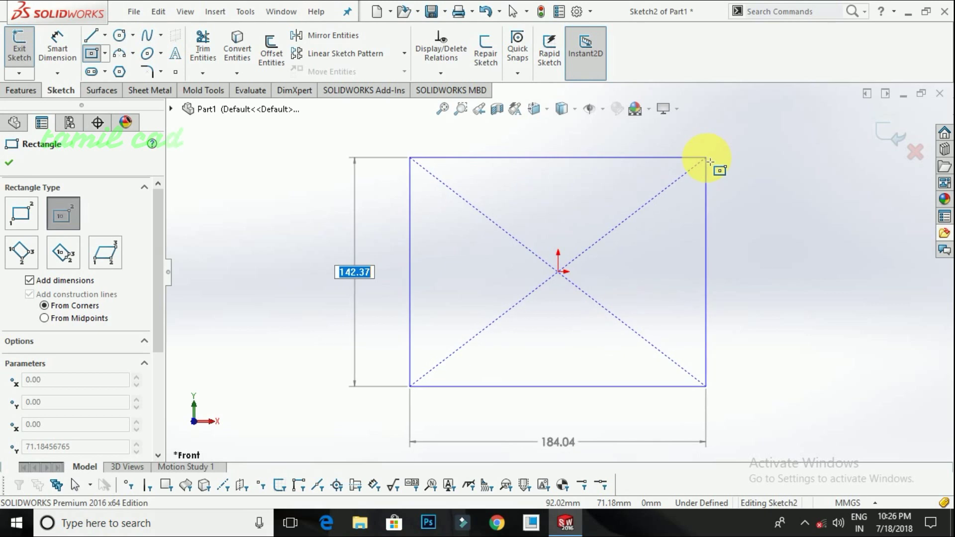
text(150)
key(Return)
text(300)
key(Return)
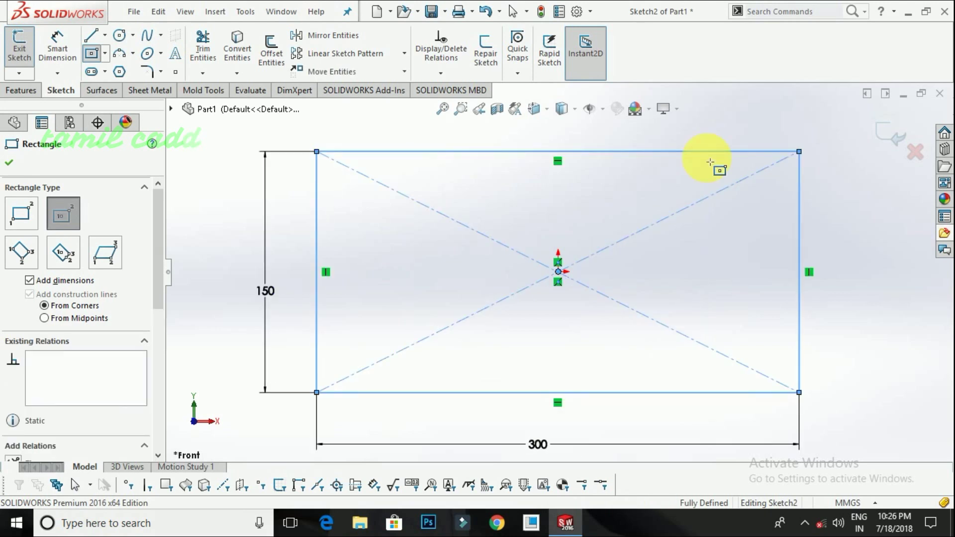
key(Escape)
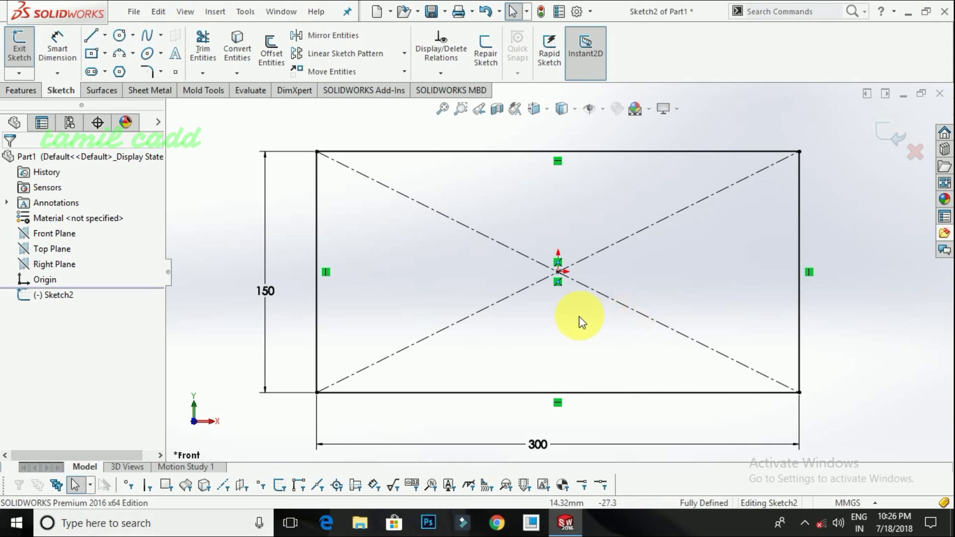
scroll(580, 317, up, 3)
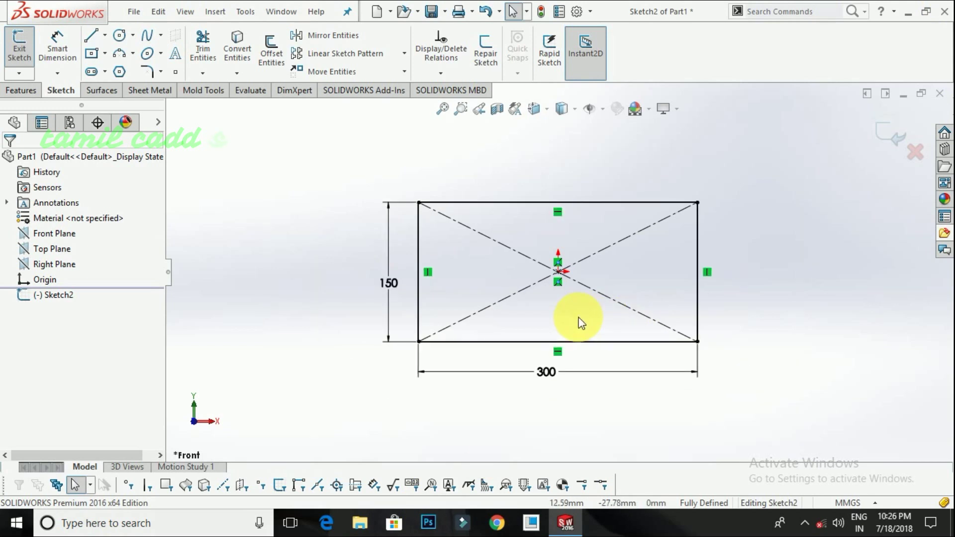
scroll(581, 322, down, 2)
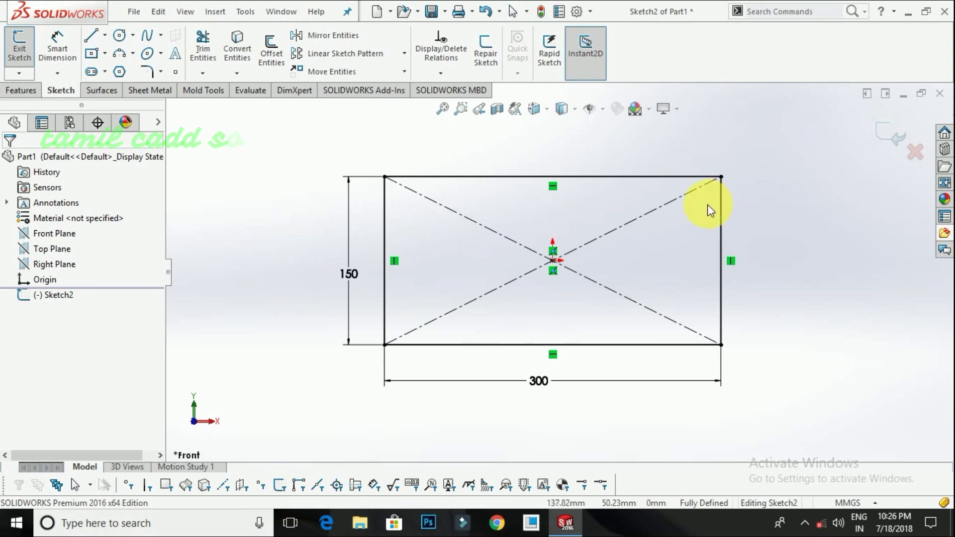
middle_drag(708, 205, 757, 203)
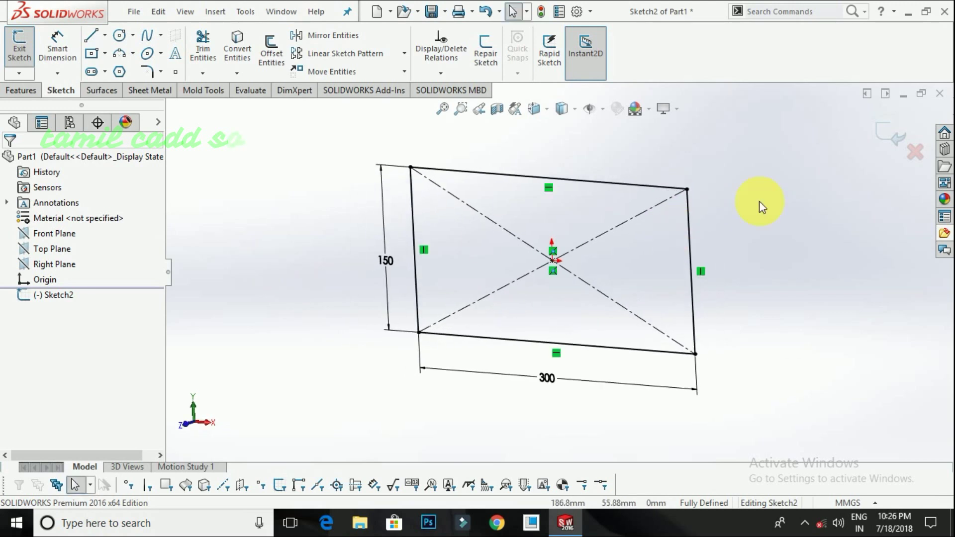
Step: Exit the rectangle sketch and start an Extruded Boss/Base, previewed Blind at 10 mm
click(889, 139)
mouse_move(497, 256)
middle_down()
mouse_move(531, 286)
mouse_move(524, 282)
middle_up()
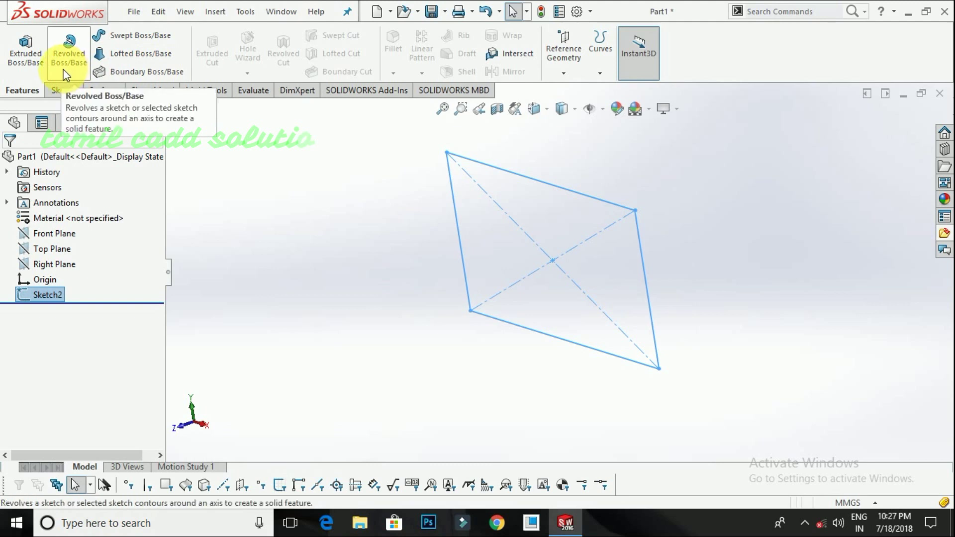
mouse_move(552, 255)
middle_down()
mouse_move(561, 262)
mouse_move(550, 265)
middle_up()
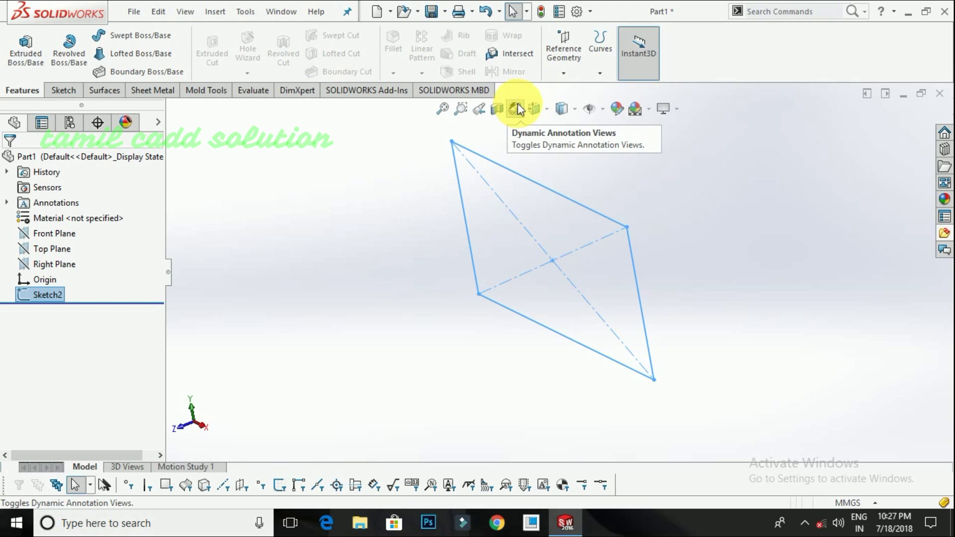
click(22, 65)
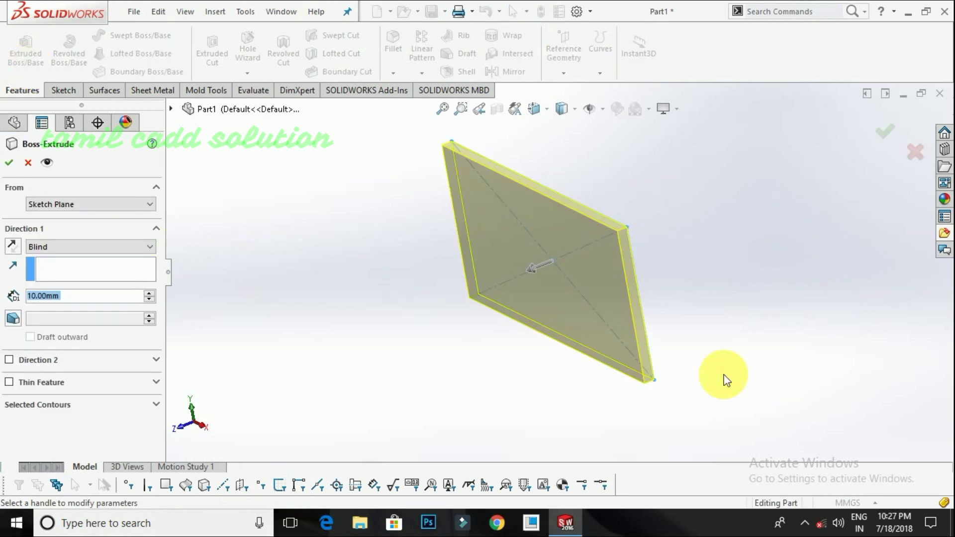
Step: Keep the extrusion starting at the sketch plane and set Direction 1 depth to 50 mm
click(46, 207)
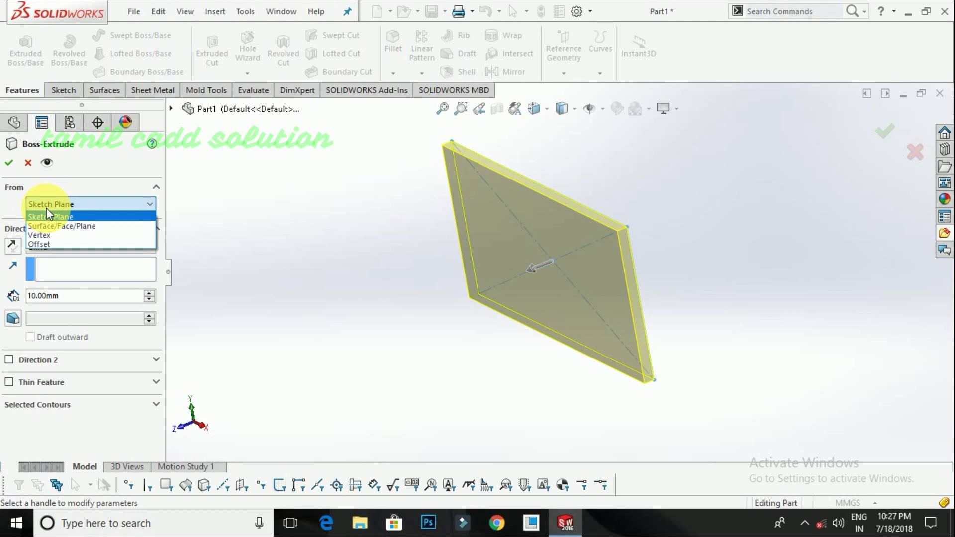
click(123, 279)
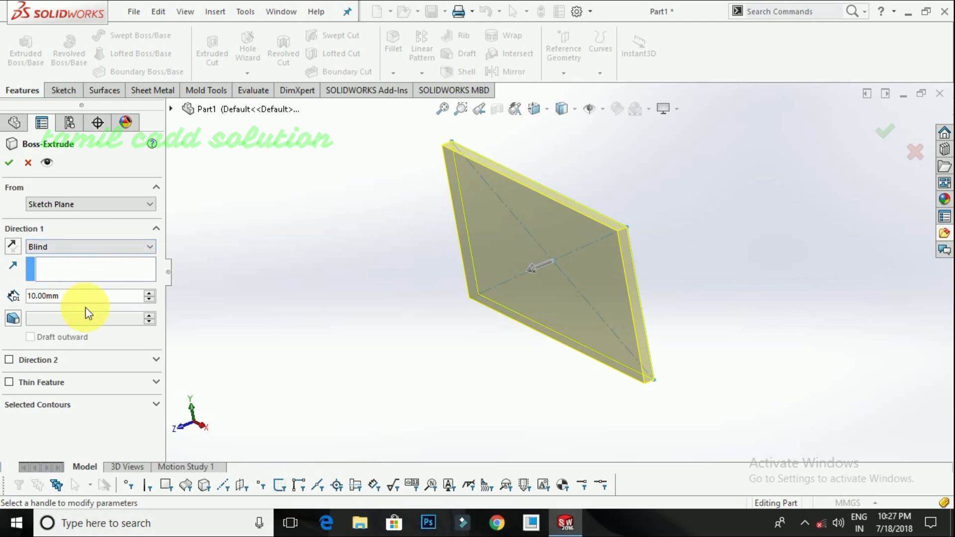
click(151, 294)
click(151, 294)
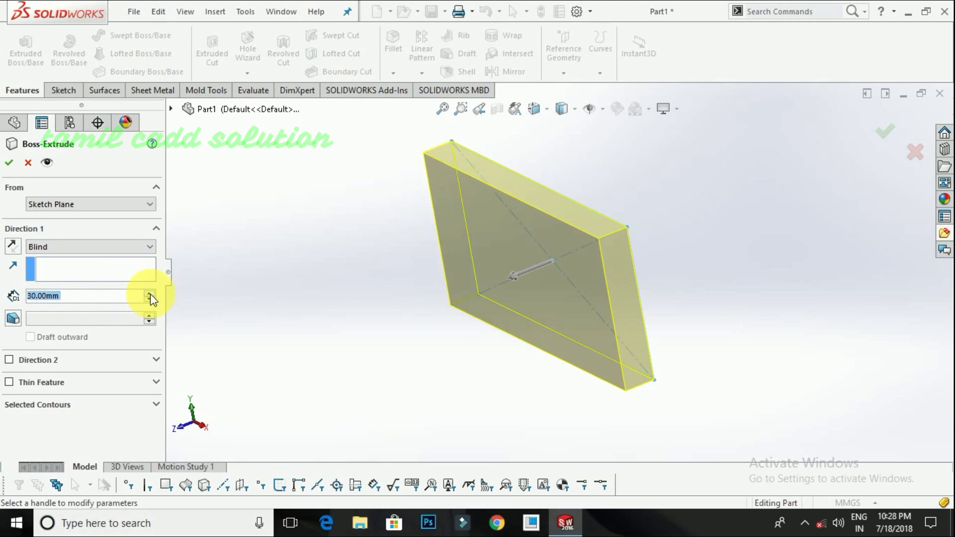
click(150, 294)
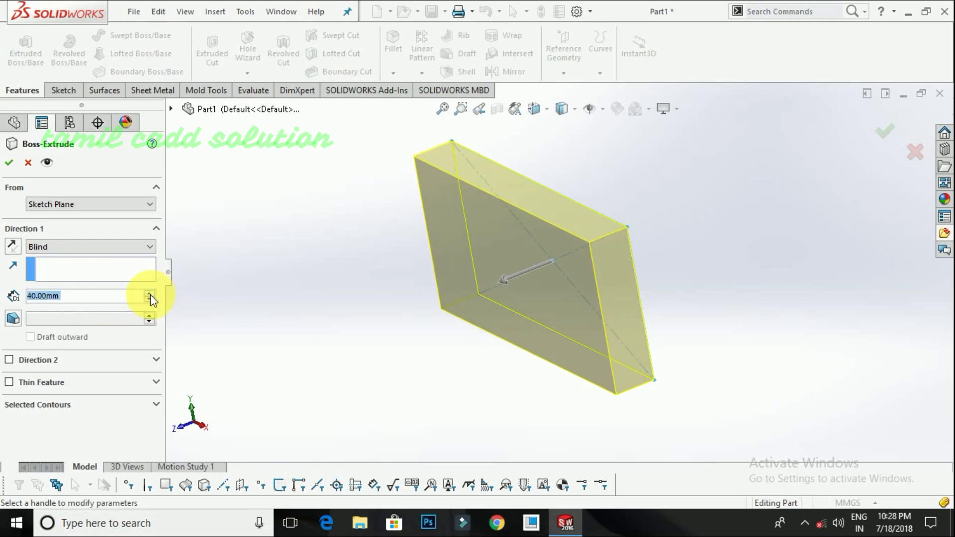
click(150, 294)
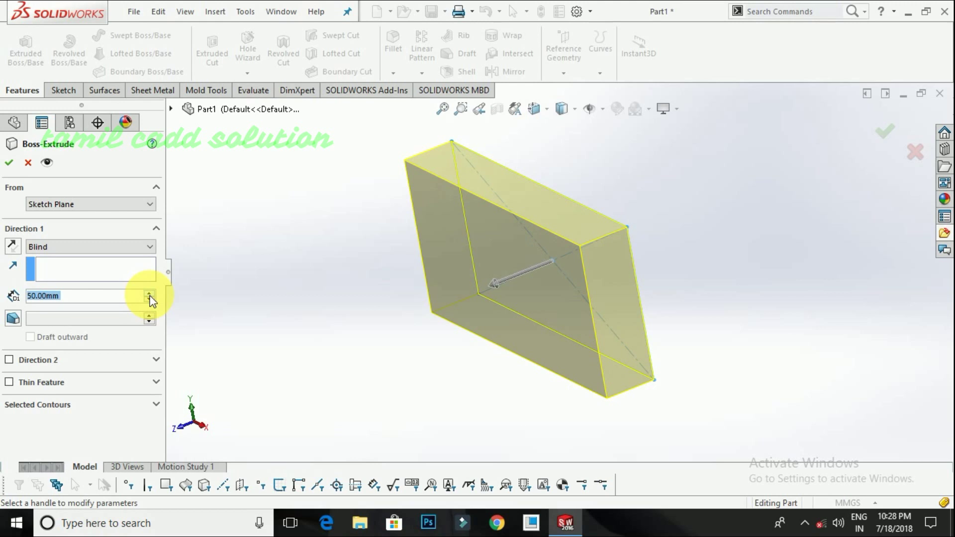
Step: Add a Blind Direction 2 of 40 mm and accept the block
click(39, 360)
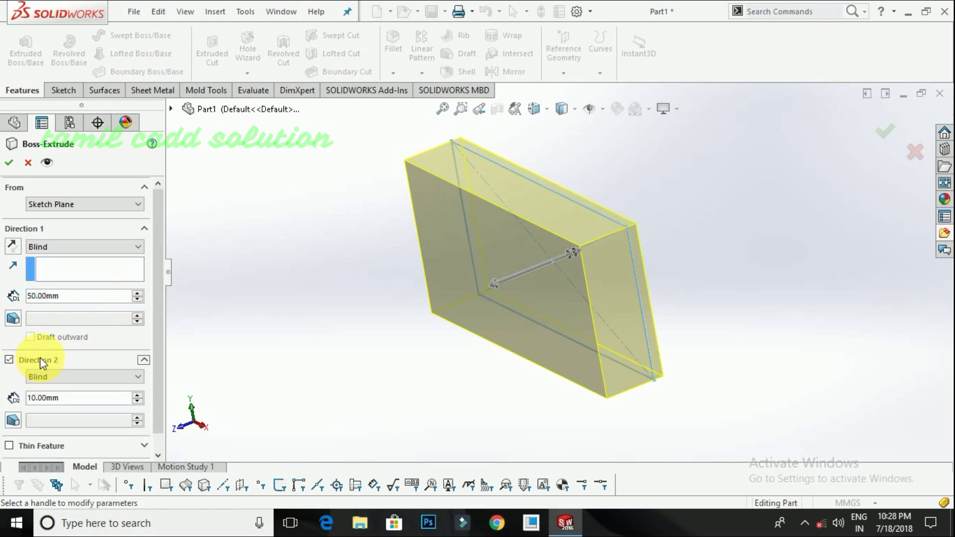
scroll(156, 323, down, 1)
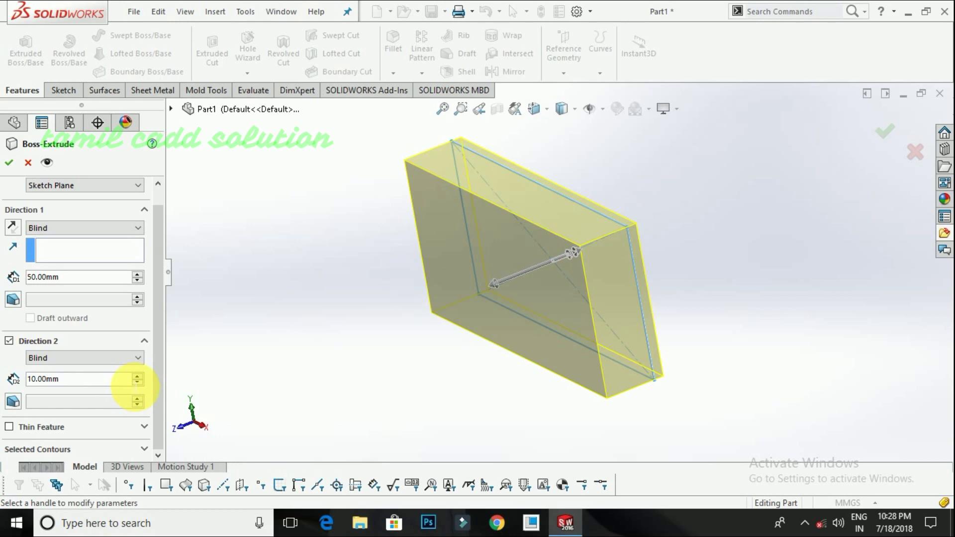
click(137, 376)
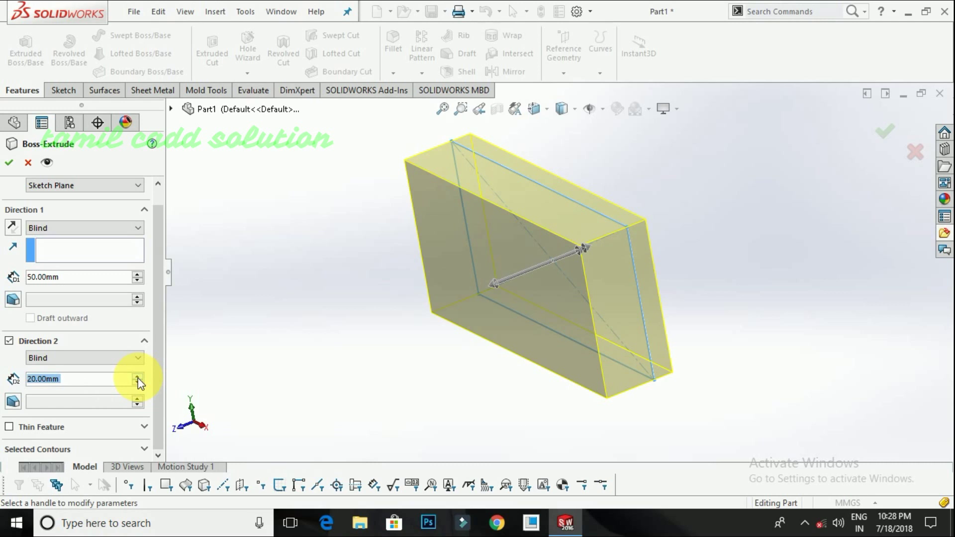
click(137, 376)
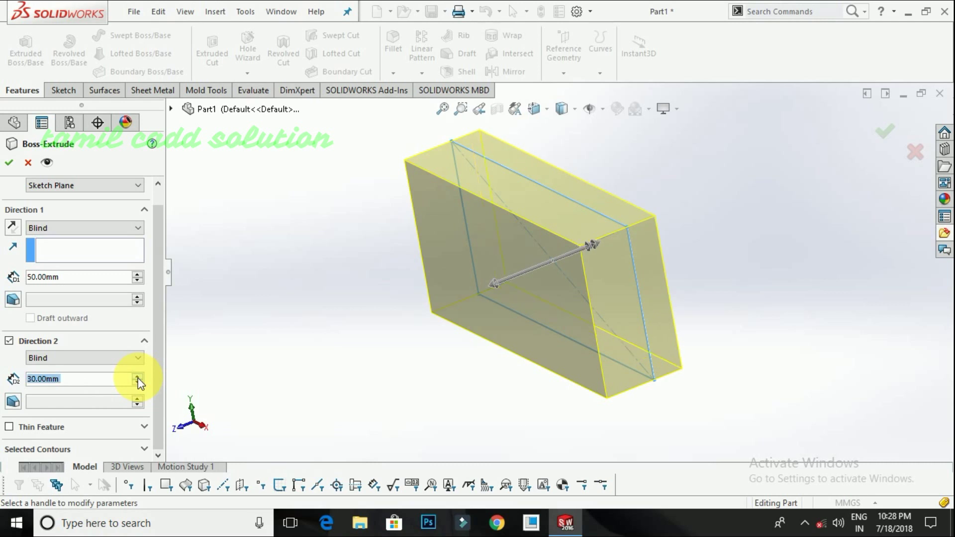
click(137, 376)
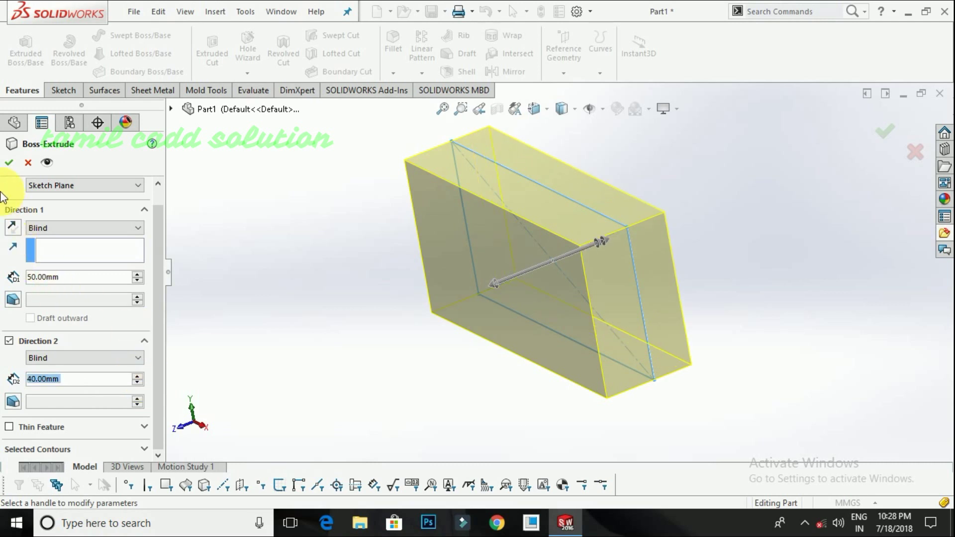
click(9, 162)
Step: Orbit around the block and select its front face
click(283, 292)
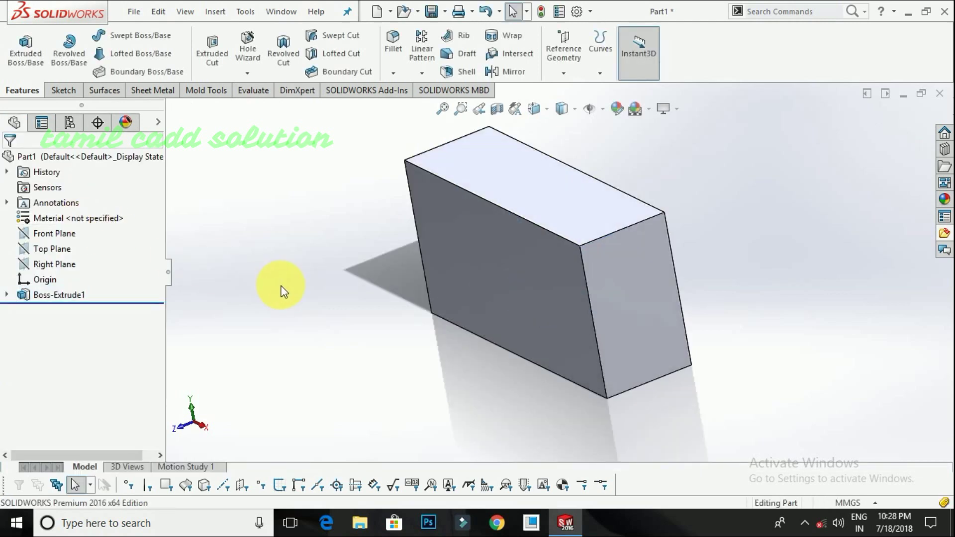
scroll(381, 305, up, 3)
click(7, 295)
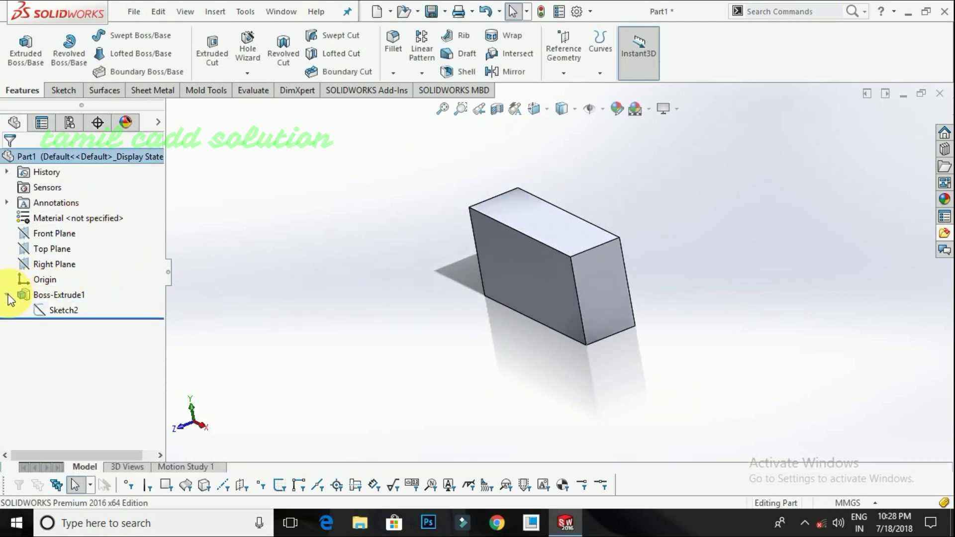
click(40, 310)
drag(402, 340, 746, 267)
key(Escape)
middle_drag(532, 340, 520, 296)
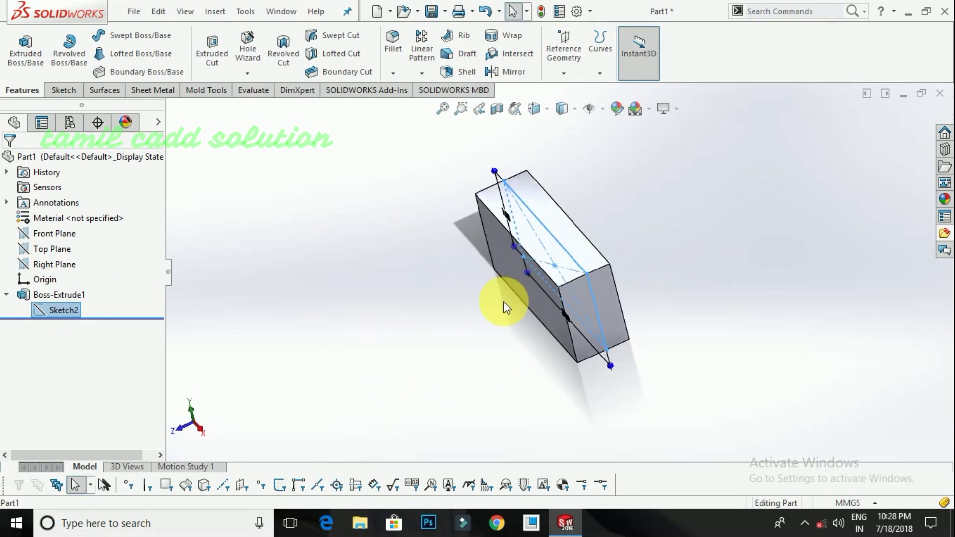
click(439, 288)
mouse_move(440, 288)
middle_down()
mouse_move(475, 252)
mouse_move(454, 247)
mouse_move(497, 260)
mouse_move(488, 271)
mouse_move(521, 265)
middle_up()
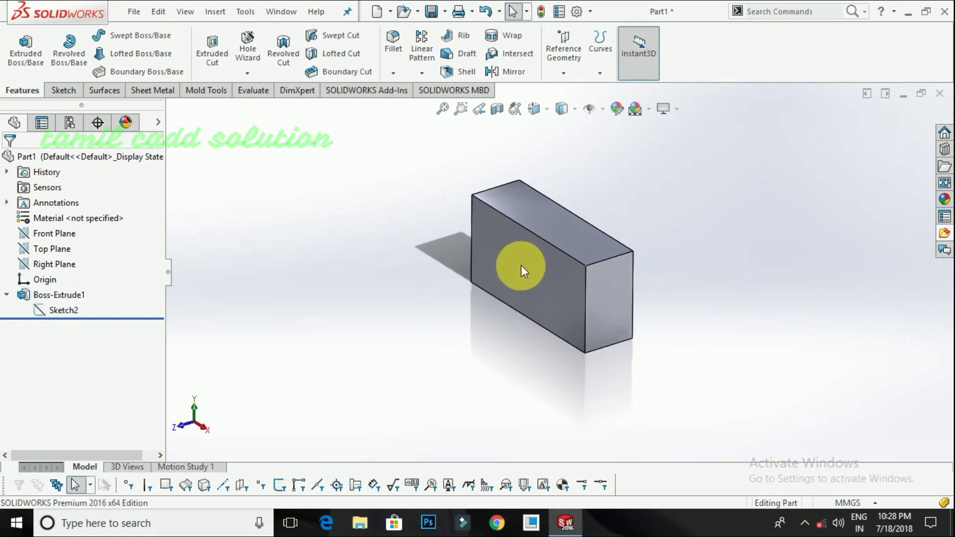
click(521, 265)
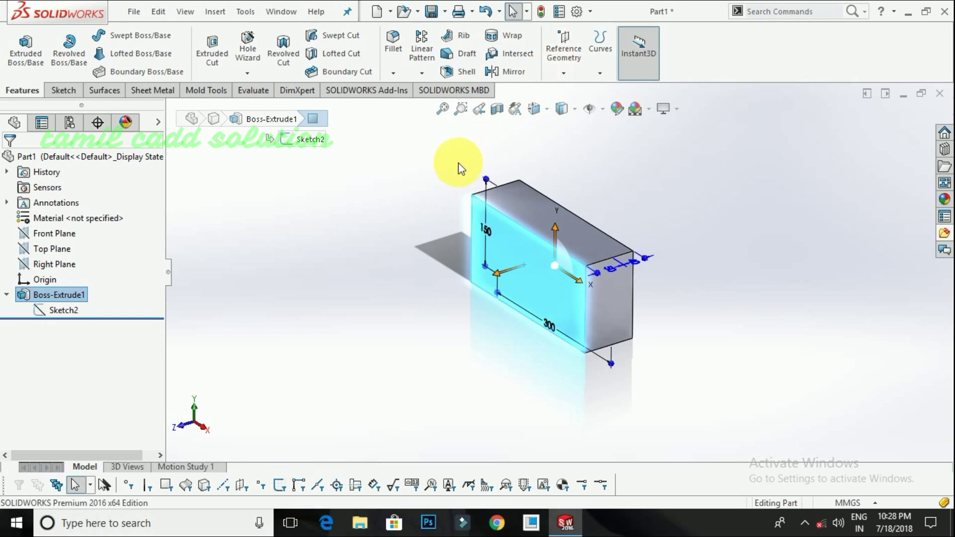
Step: Create Plane1 offset 250 mm from the front face with one instance, and select it
click(564, 74)
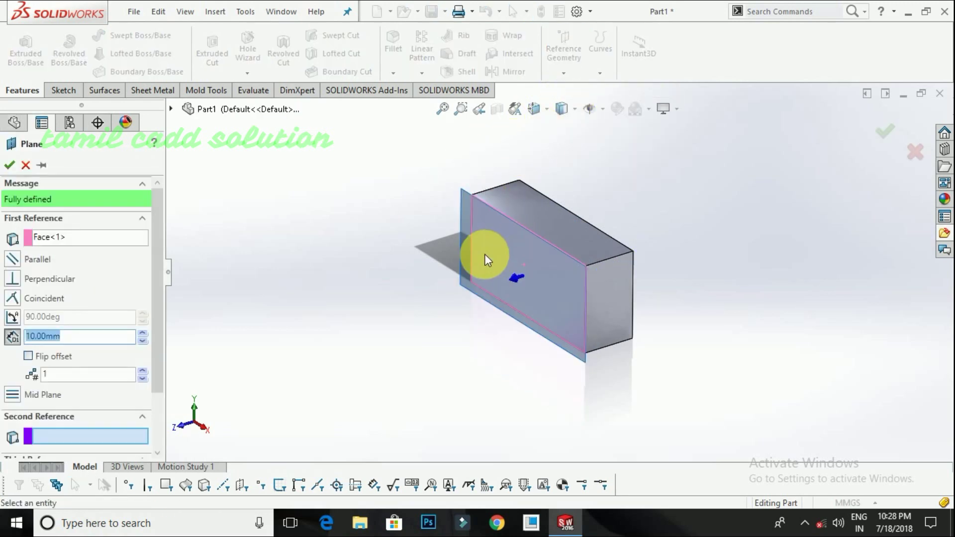
click(144, 372)
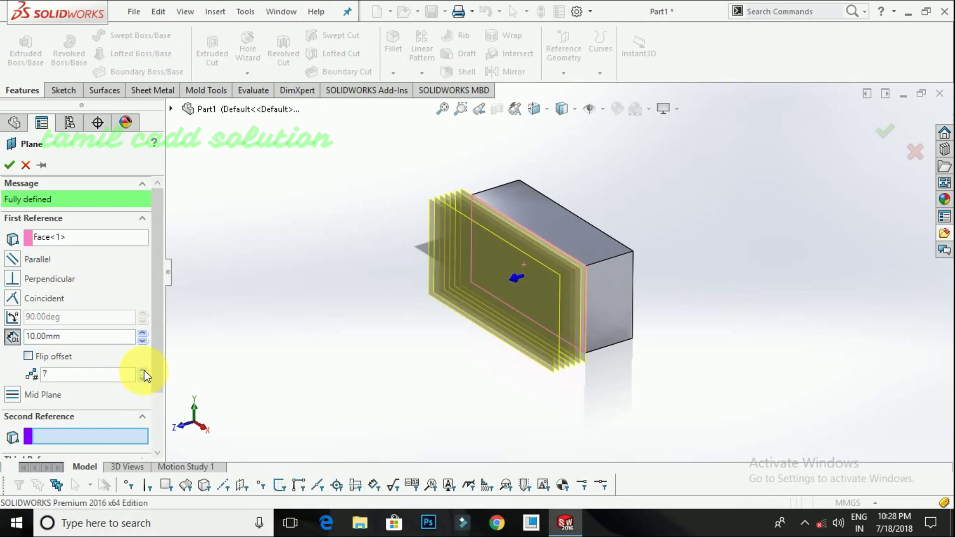
click(143, 378)
click(143, 378)
click(143, 378)
click(142, 378)
click(143, 378)
click(143, 378)
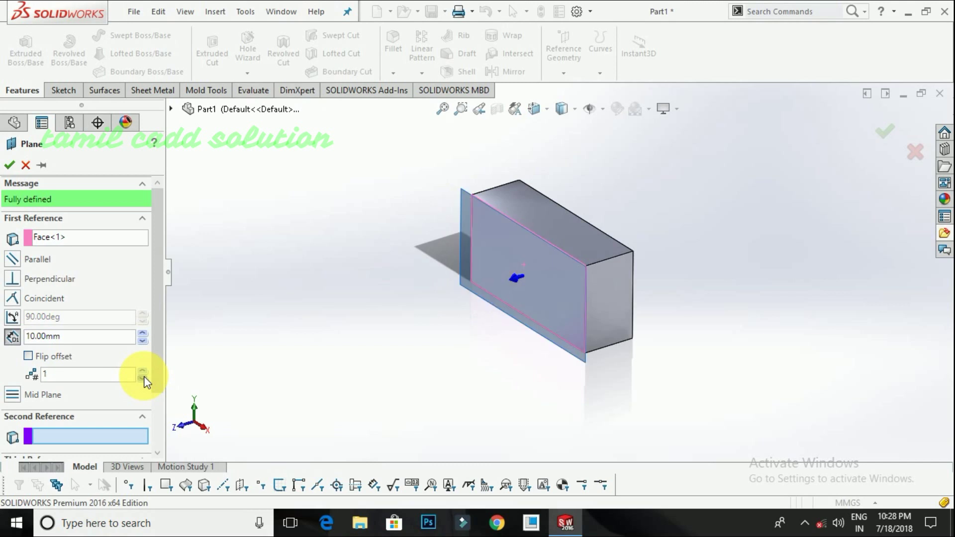
click(142, 333)
click(141, 333)
click(142, 333)
click(142, 334)
click(141, 333)
click(142, 334)
drag(142, 334, 141, 334)
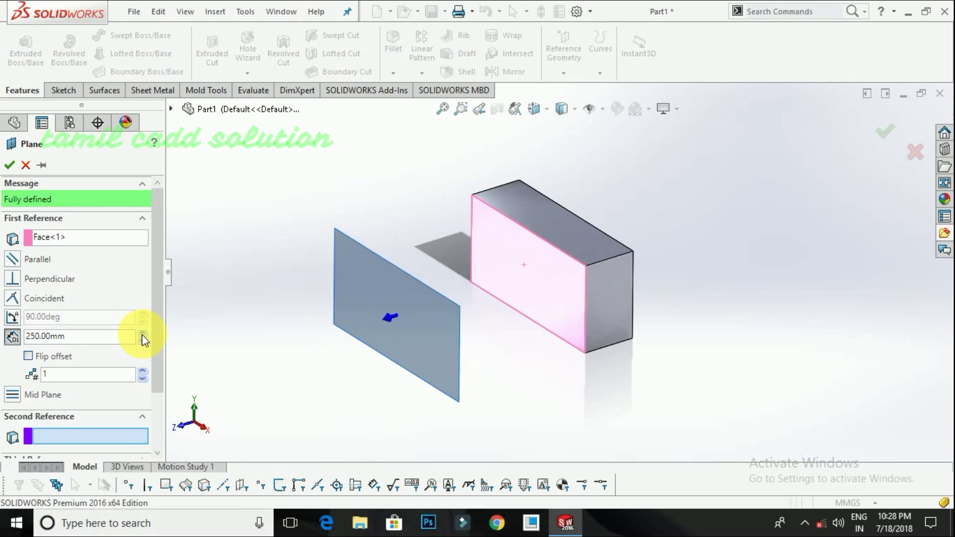
click(10, 165)
click(341, 224)
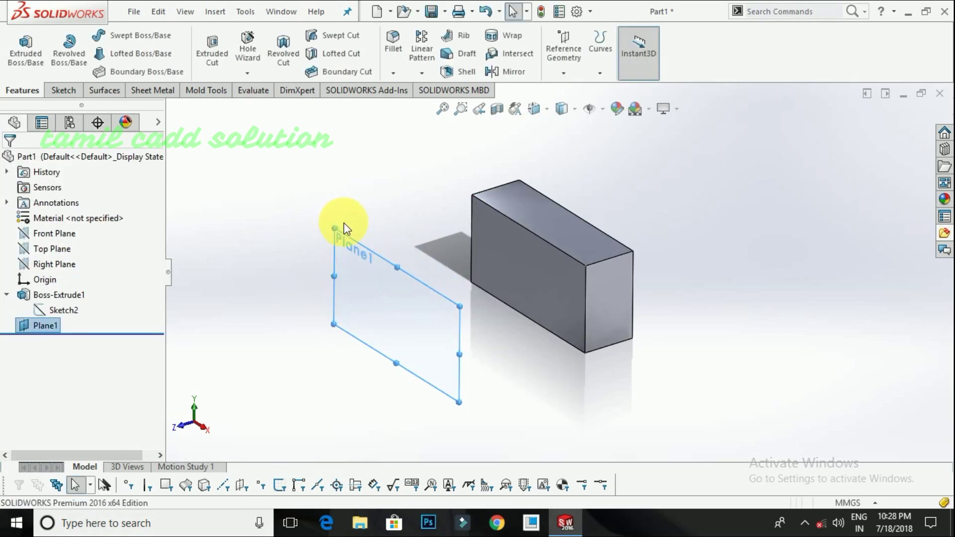
right_click(355, 244)
Step: Sketch a 226.71 × 115.06 centre rectangle at the origin on Plane1 and start extruding it
click(366, 223)
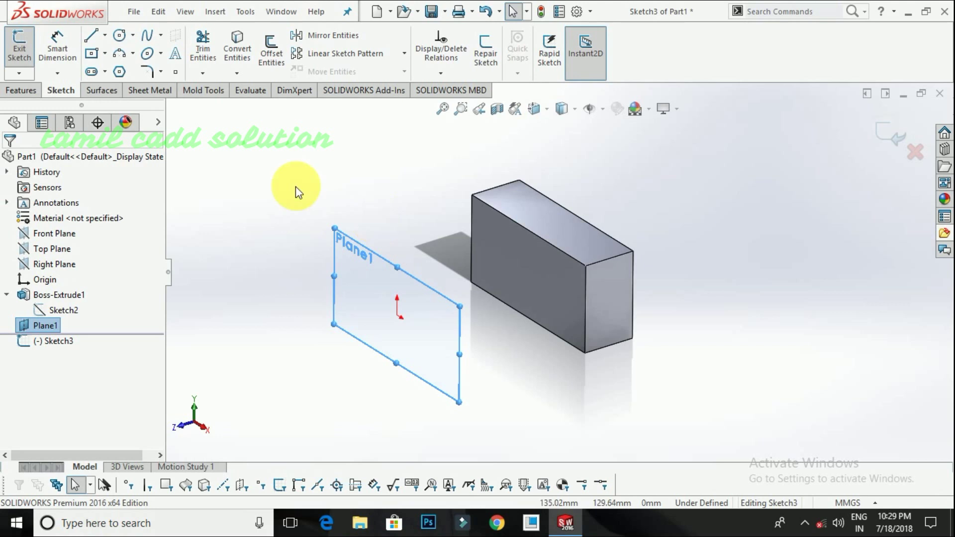
click(89, 54)
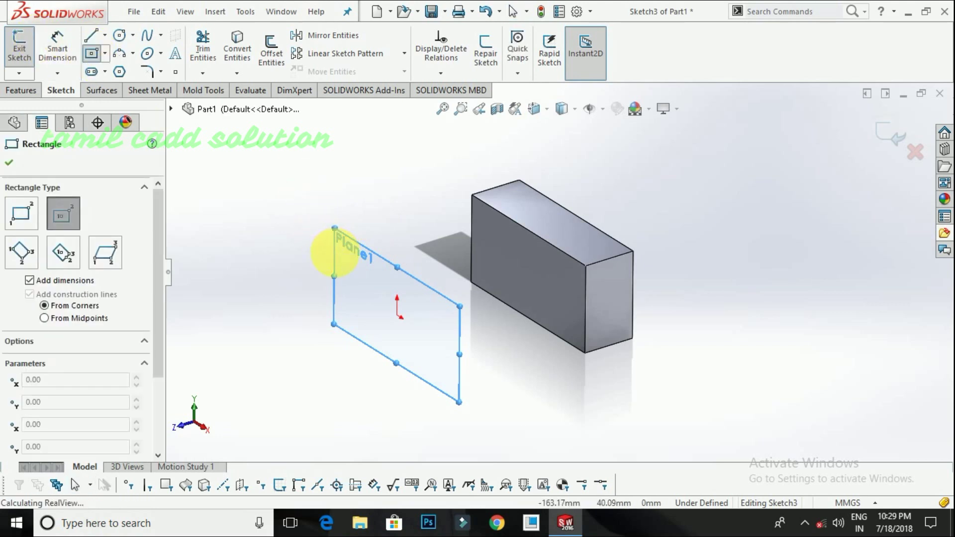
key(ctrl+8)
click(558, 272)
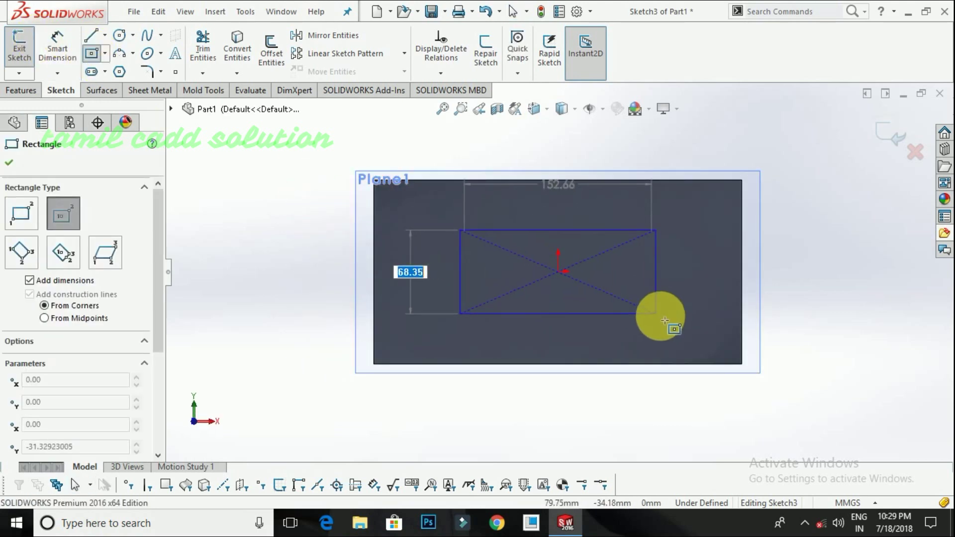
click(697, 342)
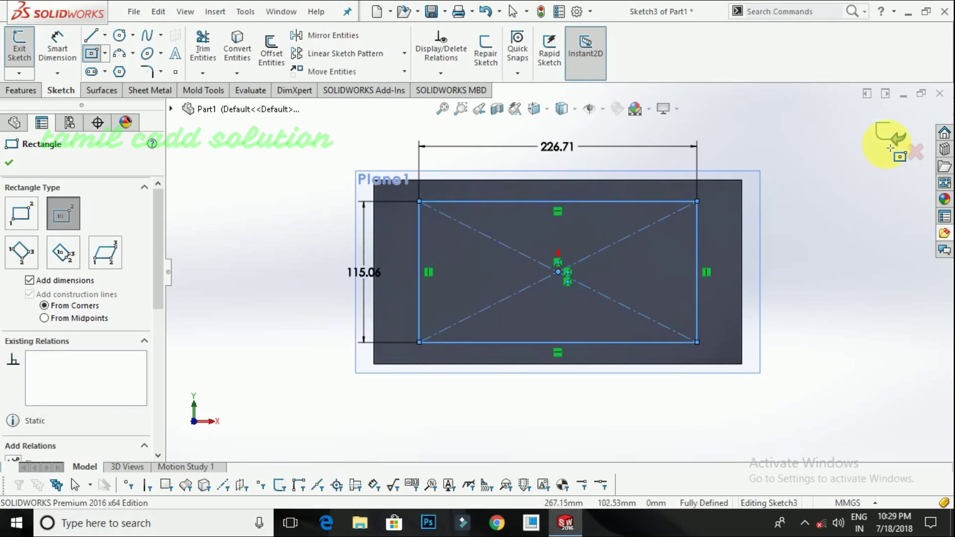
click(890, 138)
click(26, 50)
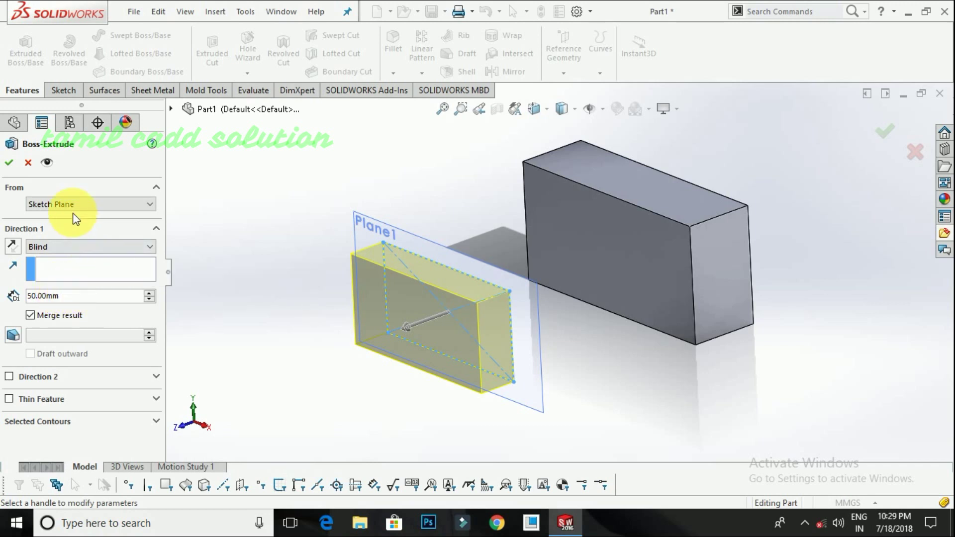
Step: Reverse Direction 1 and start the extrusion from a 40 mm offset toward the block
click(13, 246)
middle_drag(397, 297, 362, 251)
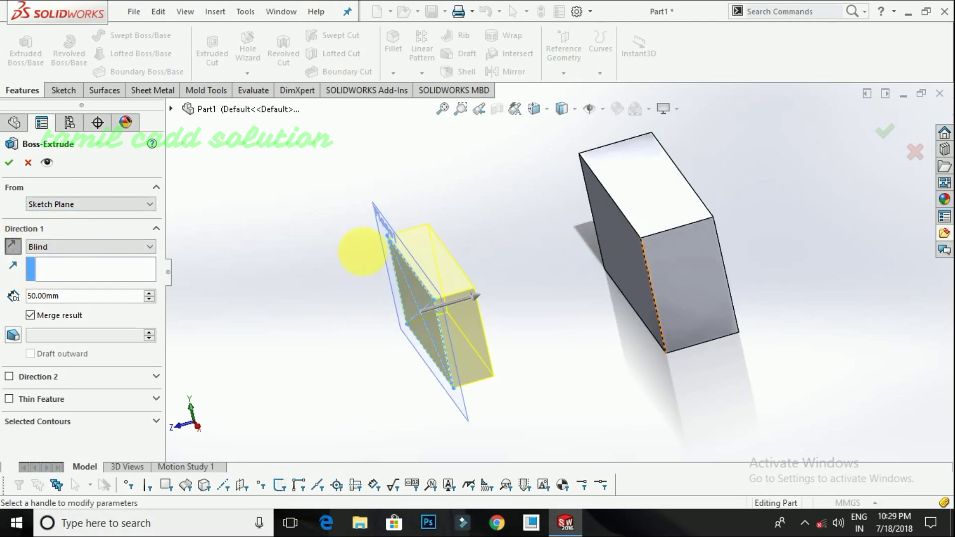
click(60, 207)
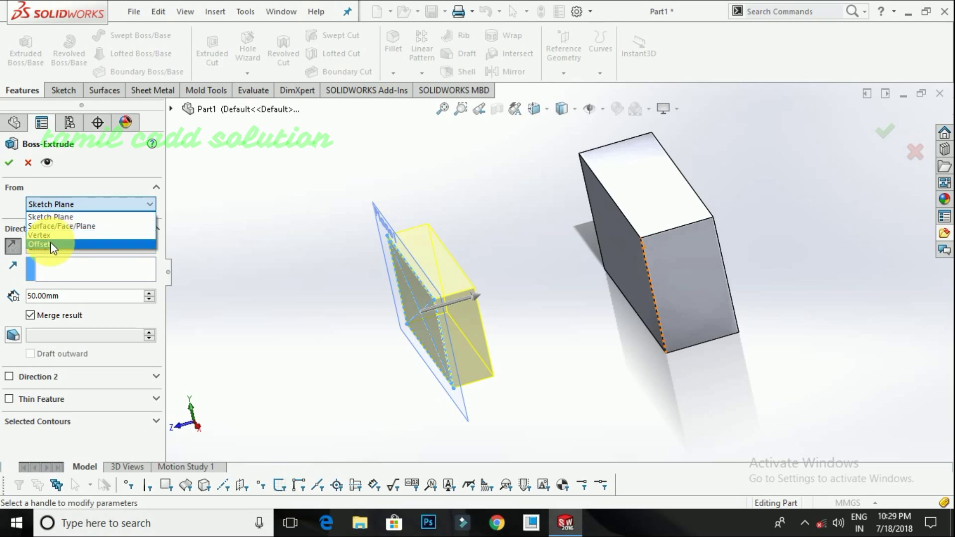
click(50, 243)
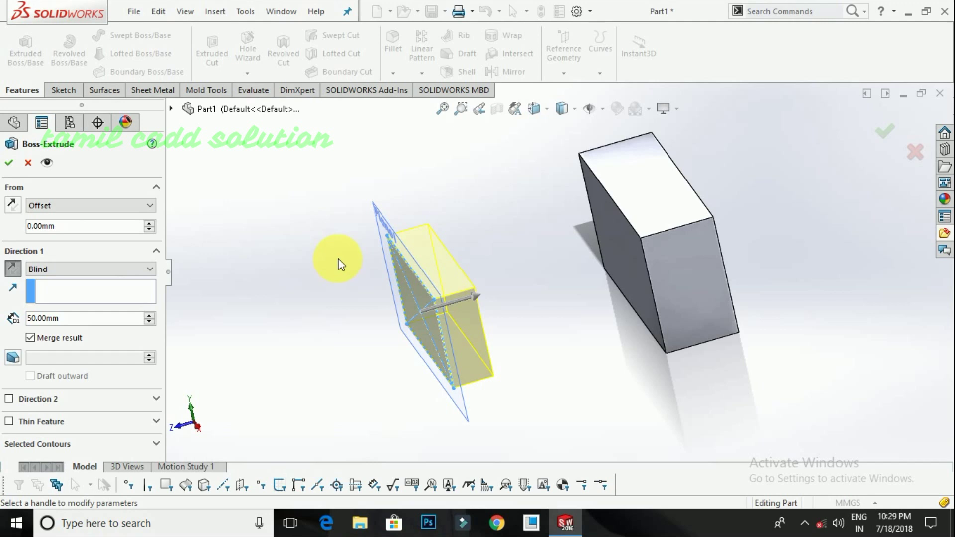
click(151, 223)
click(11, 204)
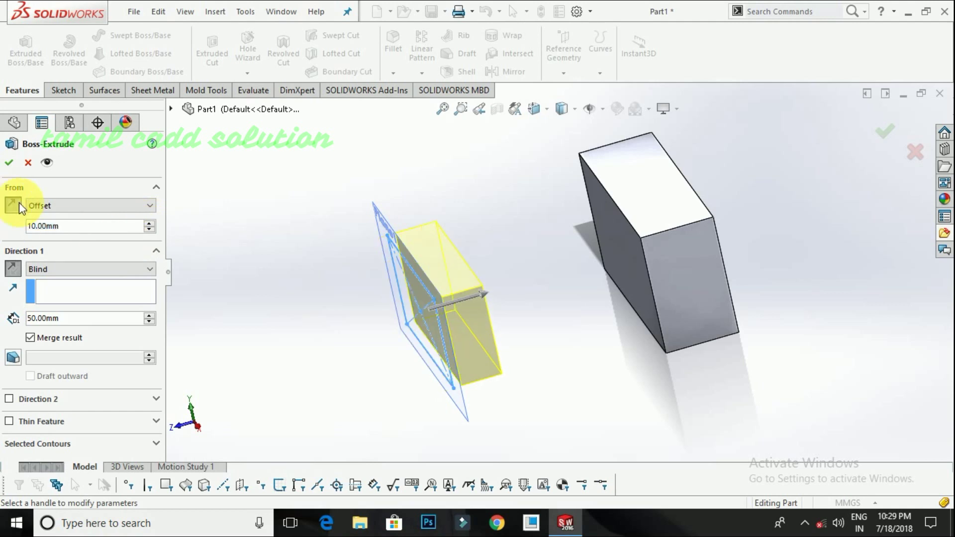
click(151, 224)
click(151, 224)
click(151, 224)
Step: Drag the extrusion depth out to 175 mm Blind
middle_drag(438, 298, 550, 272)
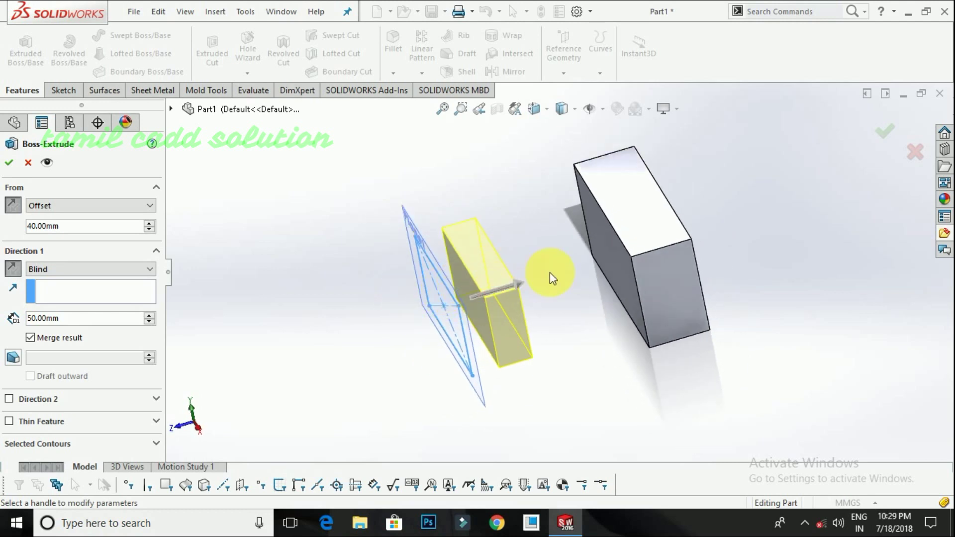
click(520, 284)
click(600, 281)
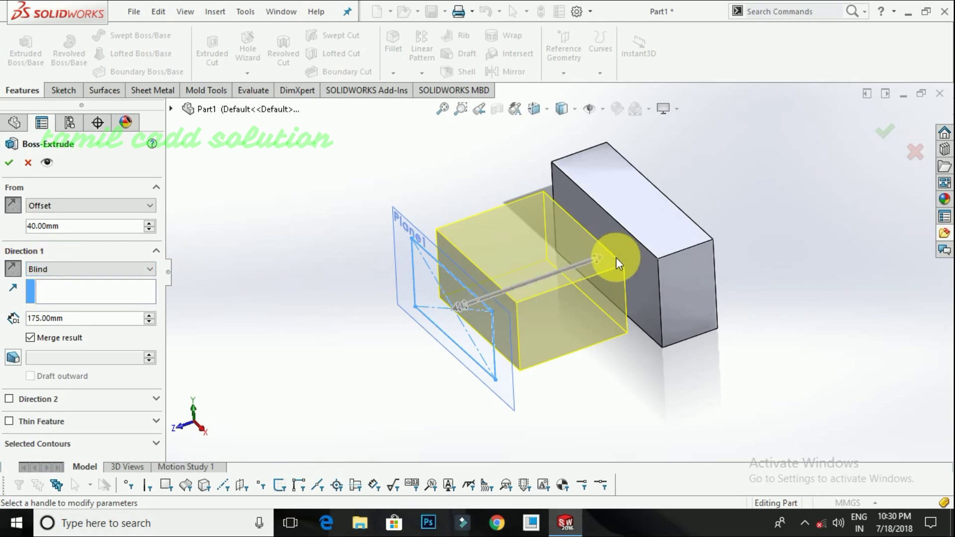
click(74, 269)
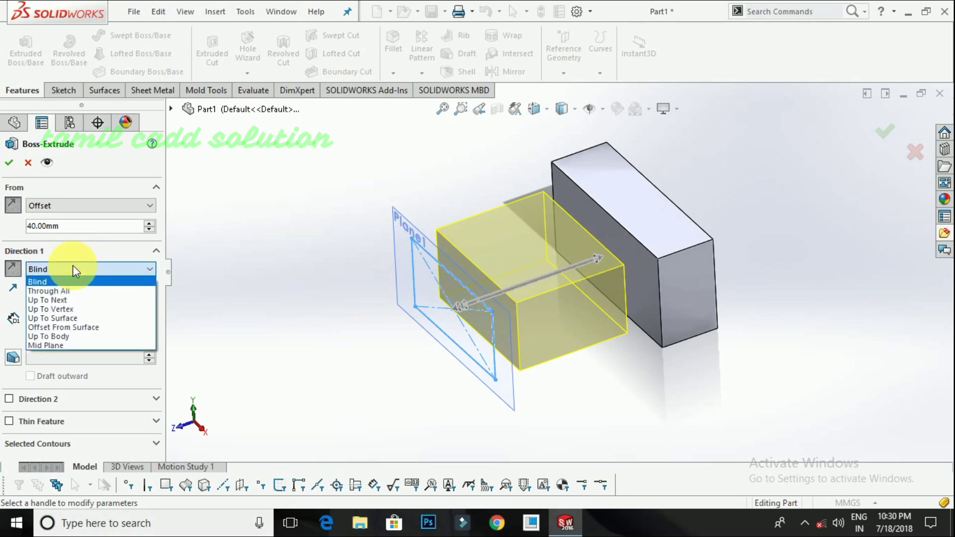
Step: Try the Through All and Up To Next end conditions on the extrusion
click(69, 291)
middle_drag(207, 305, 623, 216)
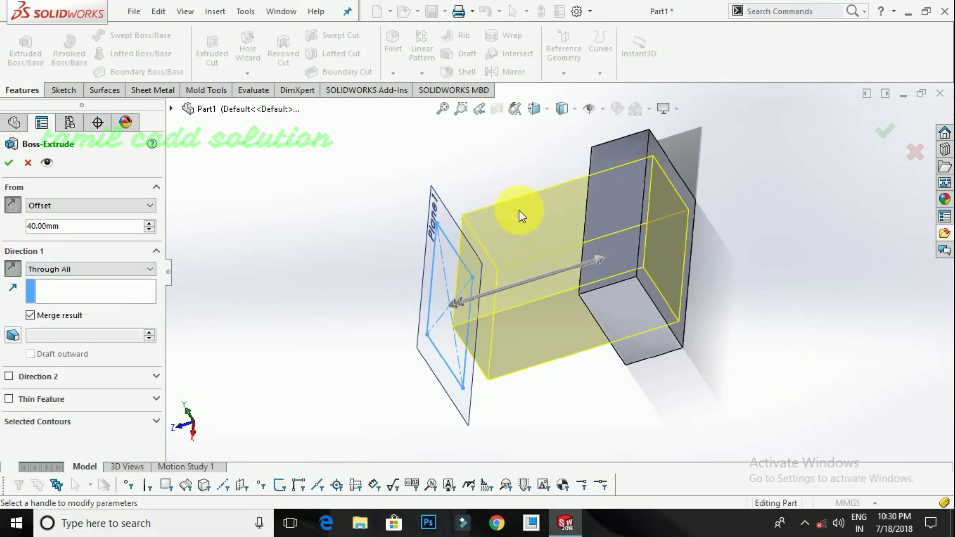
click(55, 269)
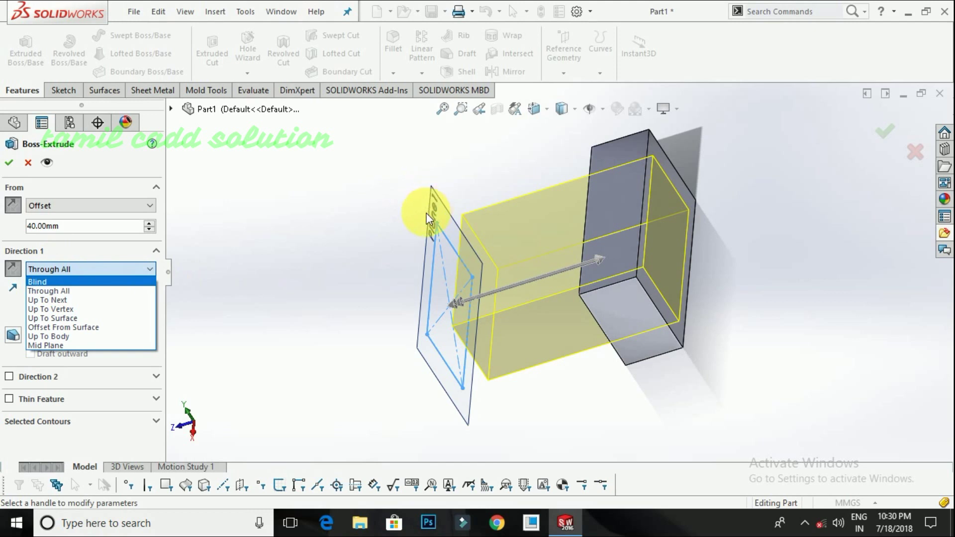
key(End)
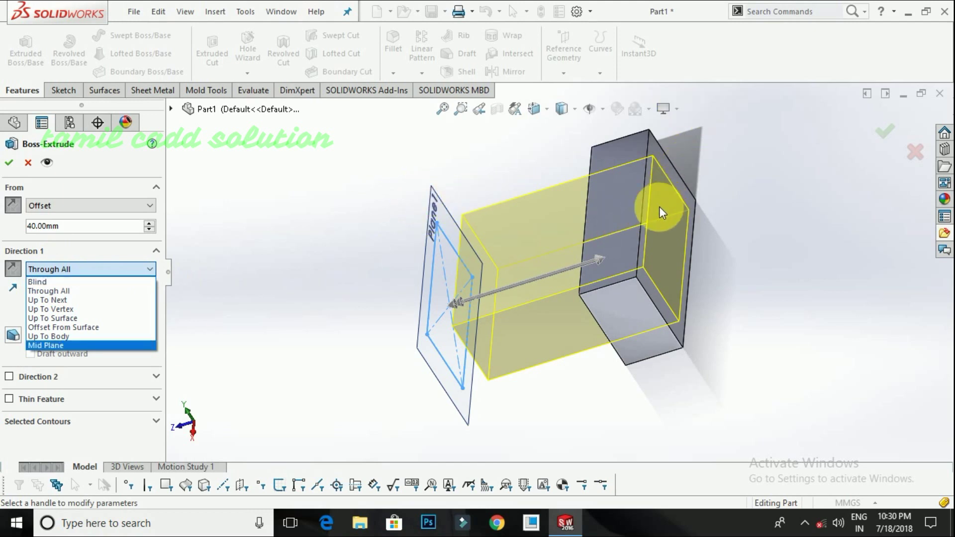
scroll(497, 244, up, 5)
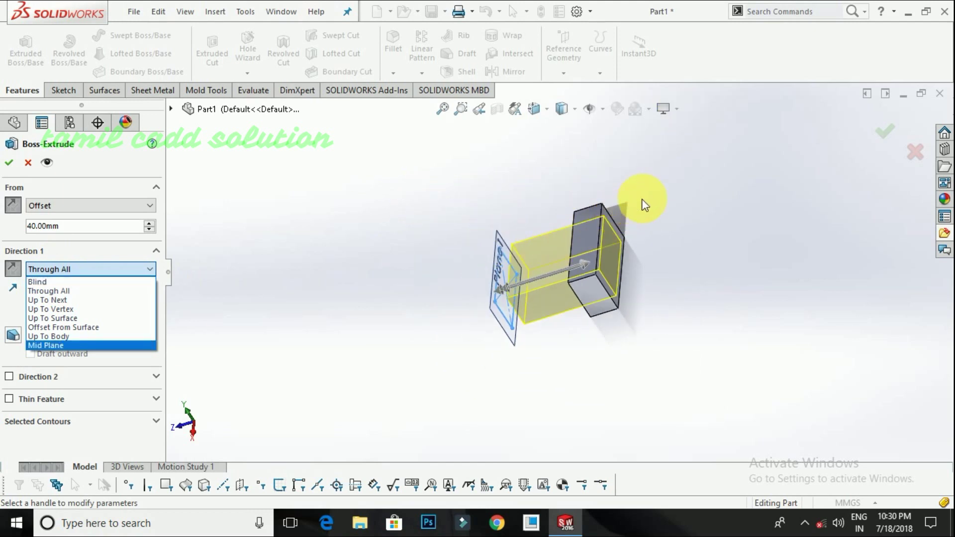
scroll(512, 359, down, 6)
scroll(522, 306, up, 6)
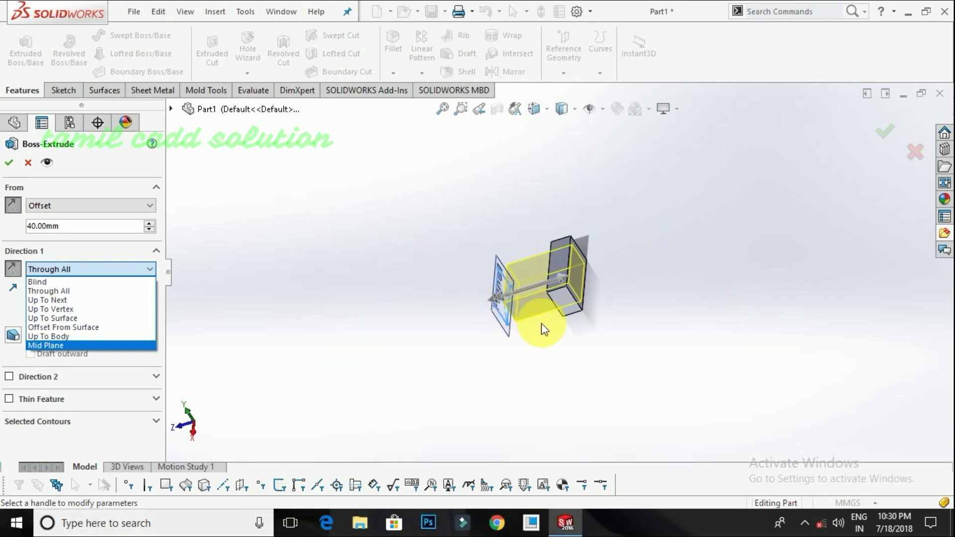
scroll(239, 321, down, 2)
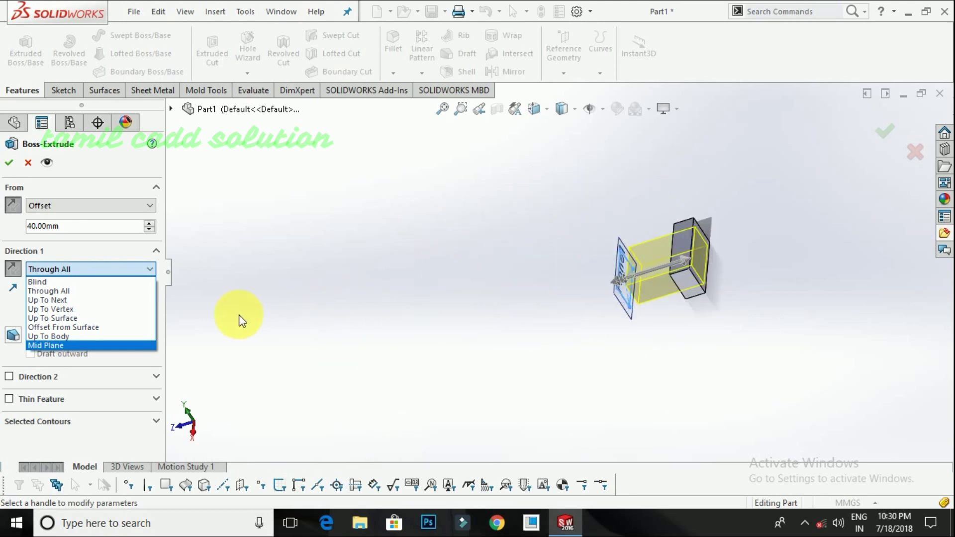
click(57, 300)
scroll(667, 294, down, 5)
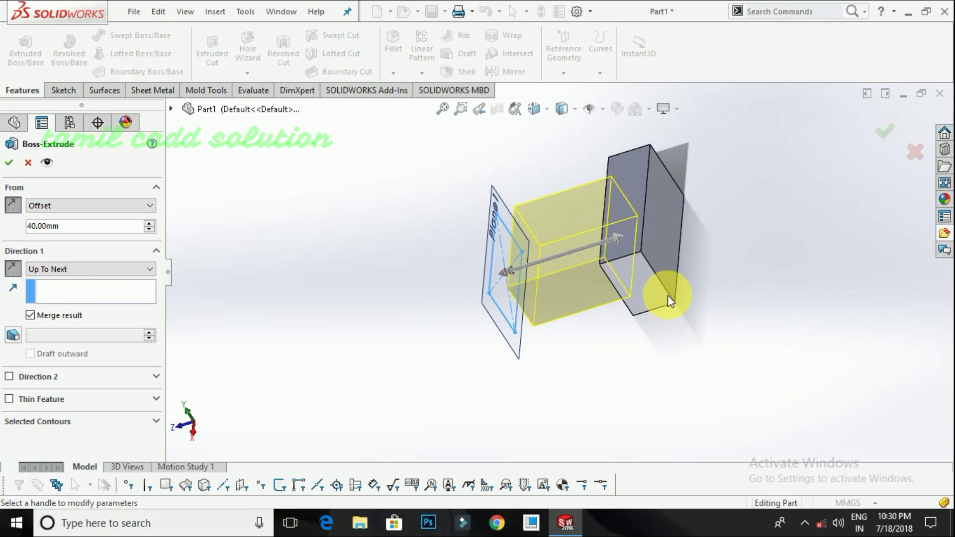
middle_drag(613, 306, 662, 265)
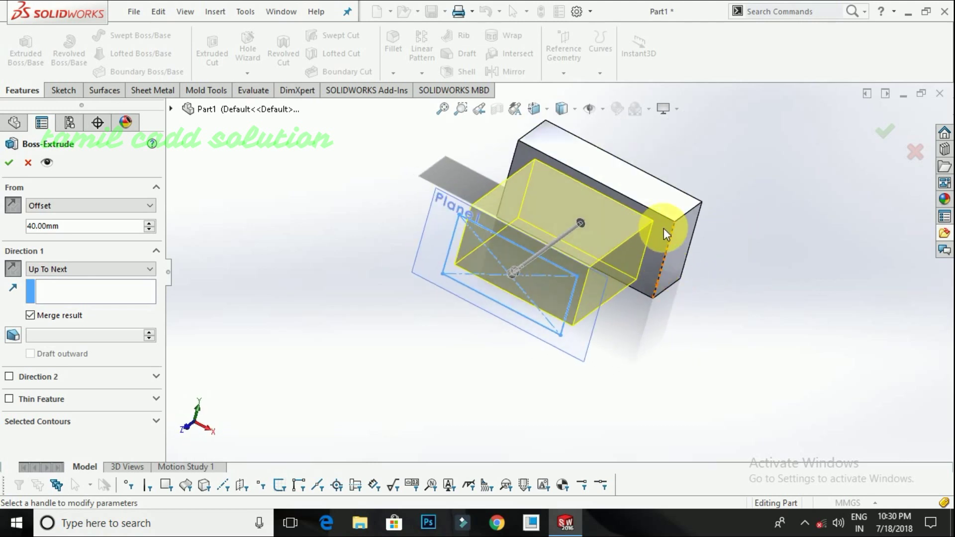
Step: Set the end condition to Up To Vertex, referencing the block's far edge
click(87, 272)
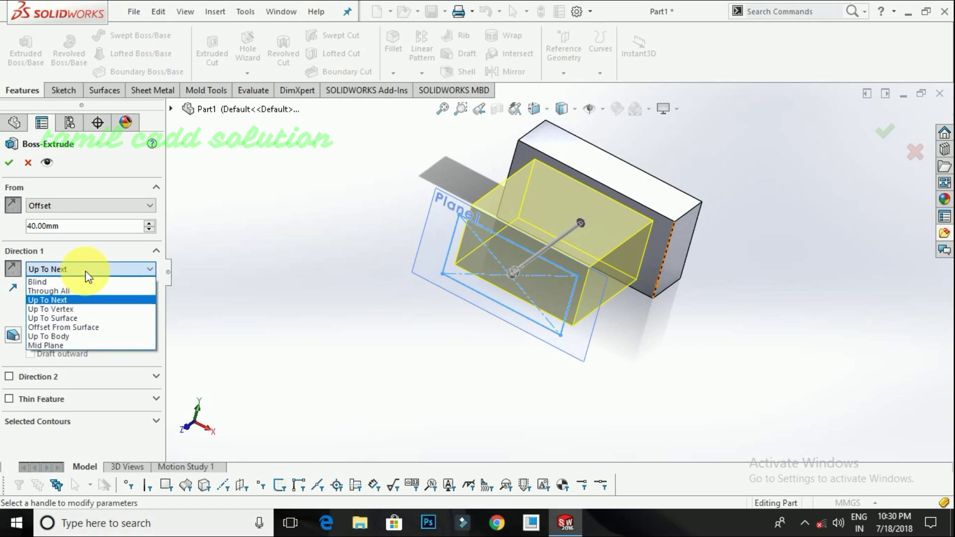
click(70, 312)
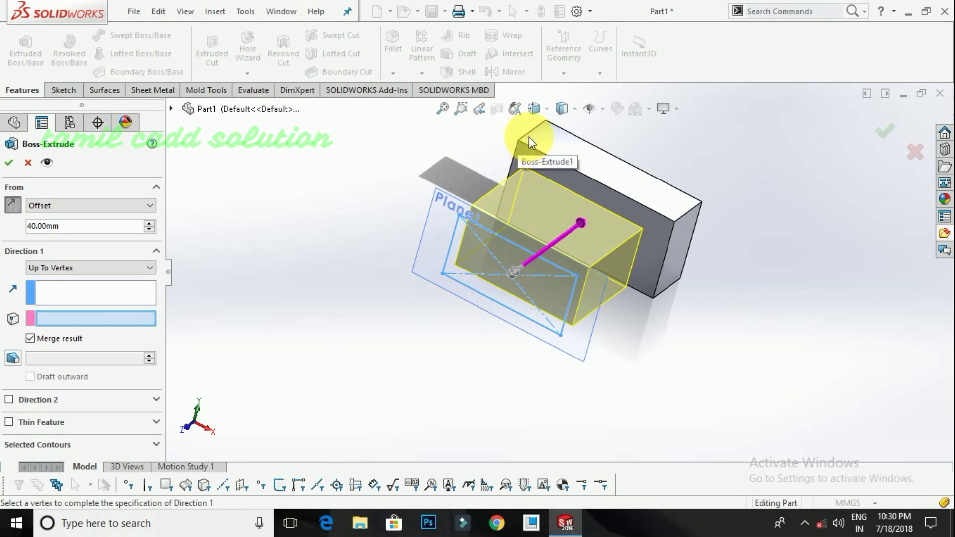
click(550, 124)
middle_drag(551, 128, 526, 195)
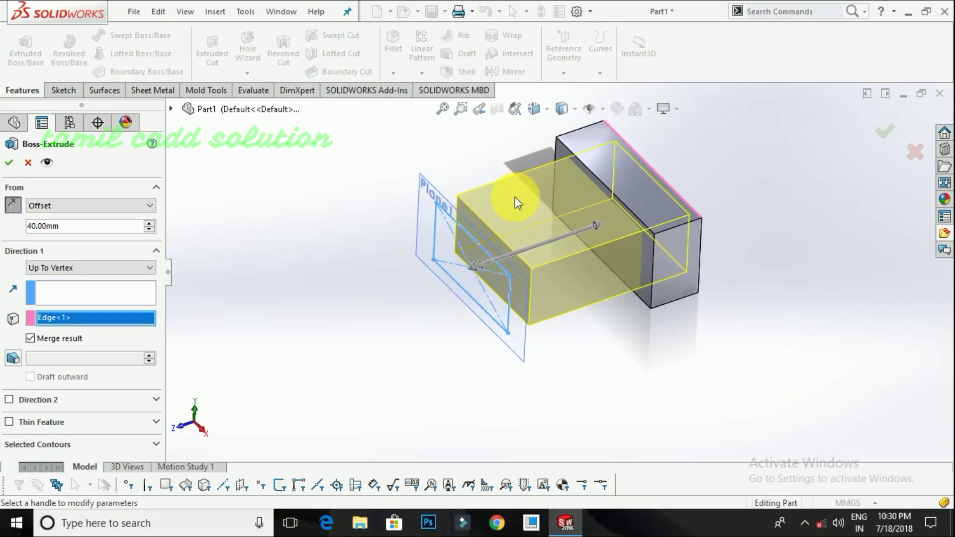
scroll(712, 330, up, 3)
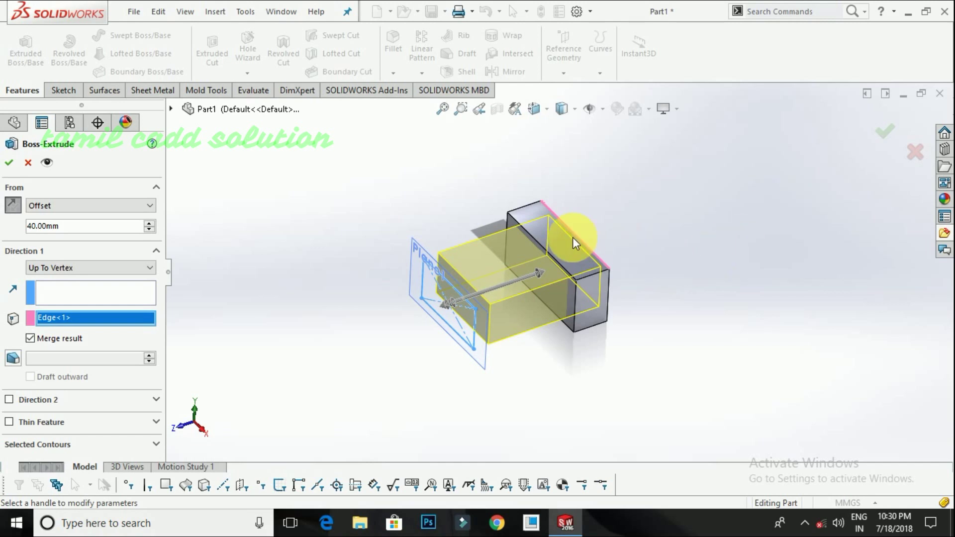
Step: End the extrusion Up To Surface at the block's near face
click(69, 270)
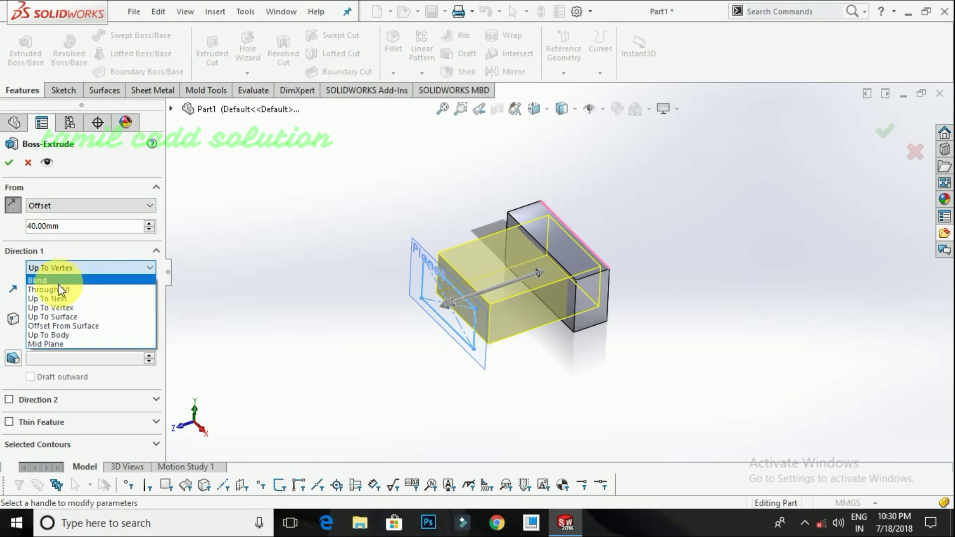
click(52, 317)
middle_drag(513, 275, 570, 267)
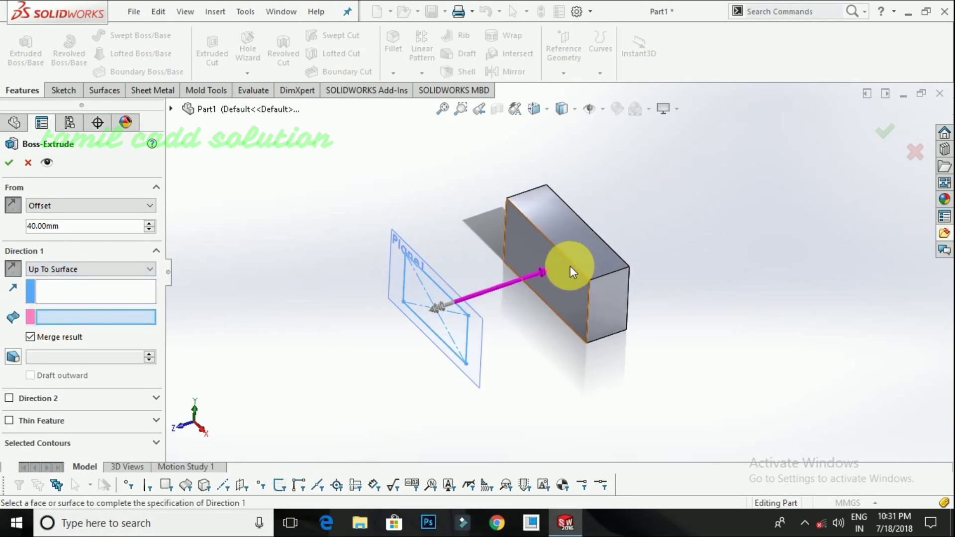
click(569, 277)
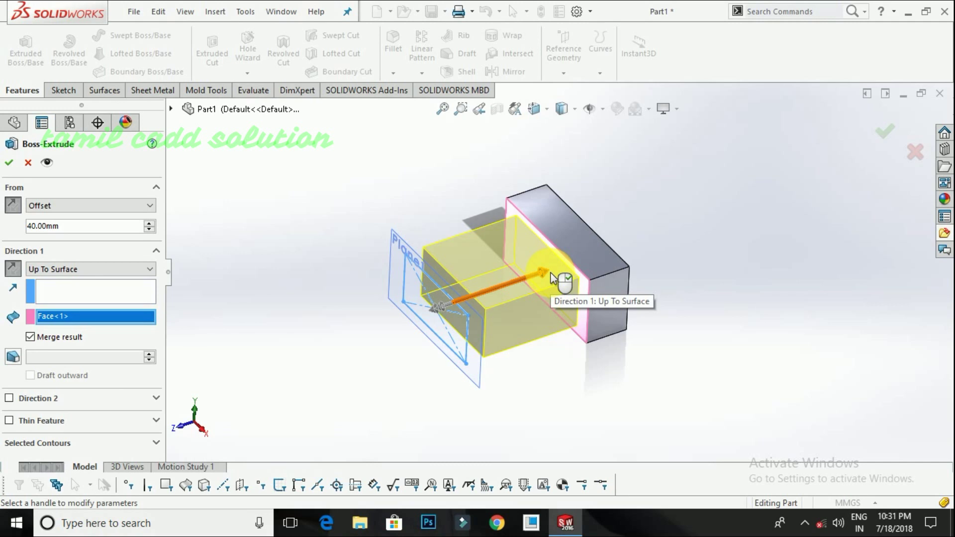
Step: Switch the end condition to Offset From Surface at 35 mm and confirm the extrusion
click(117, 270)
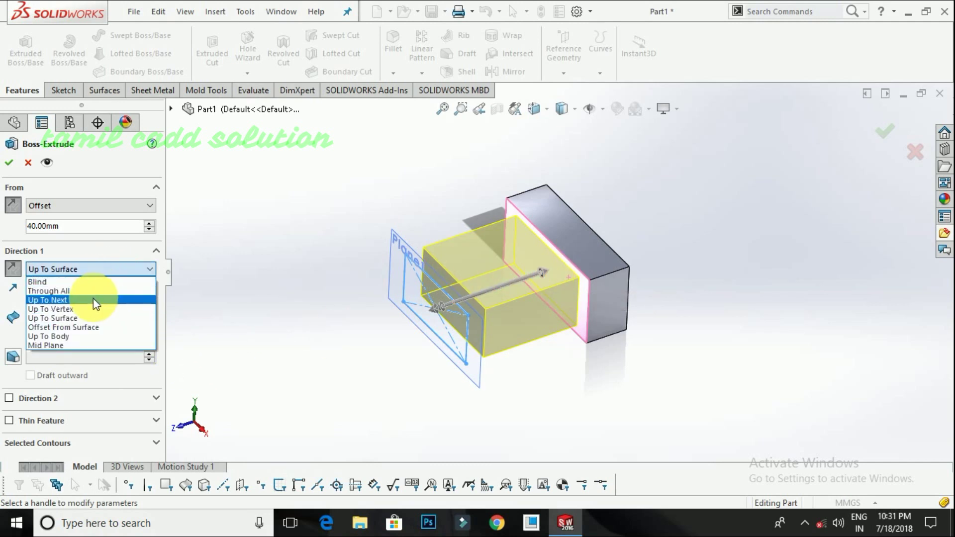
click(79, 324)
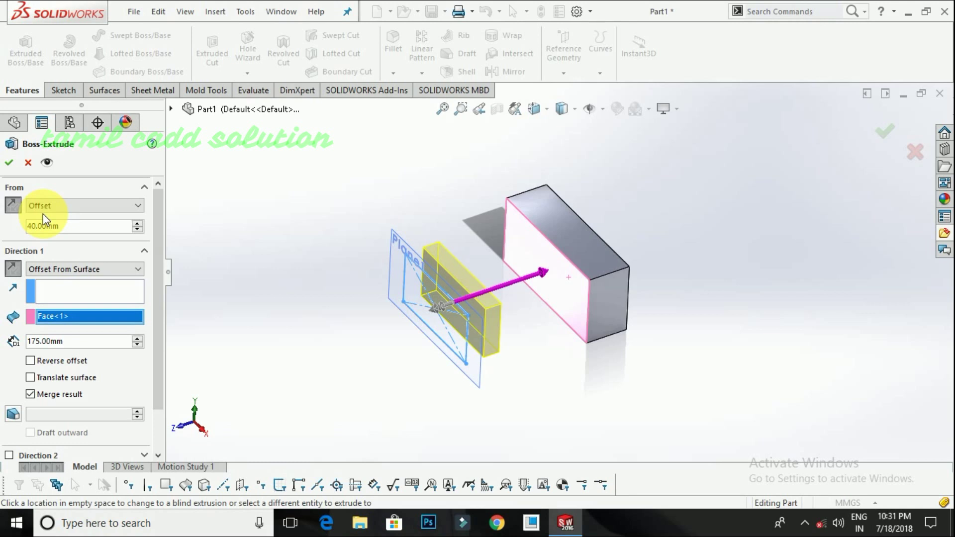
middle_drag(575, 273, 545, 271)
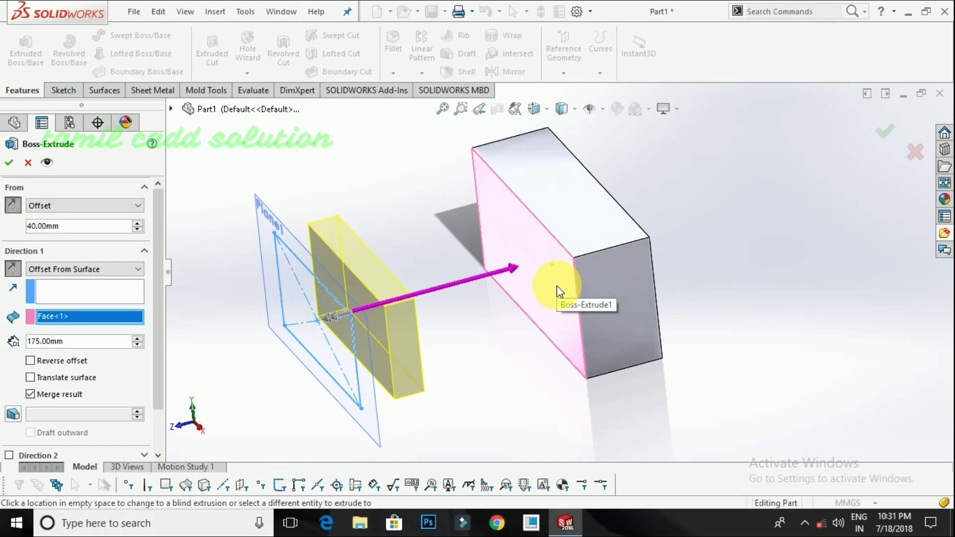
click(136, 345)
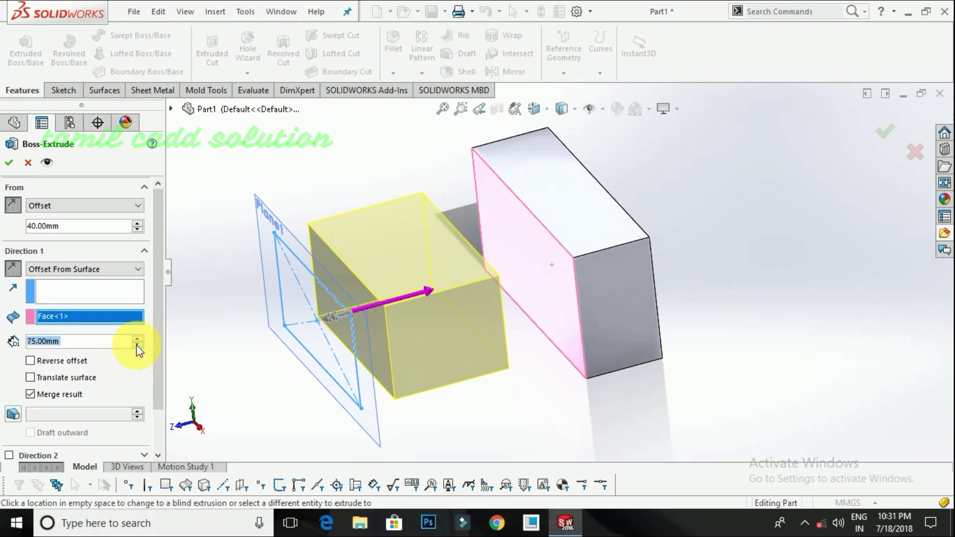
click(136, 345)
click(137, 345)
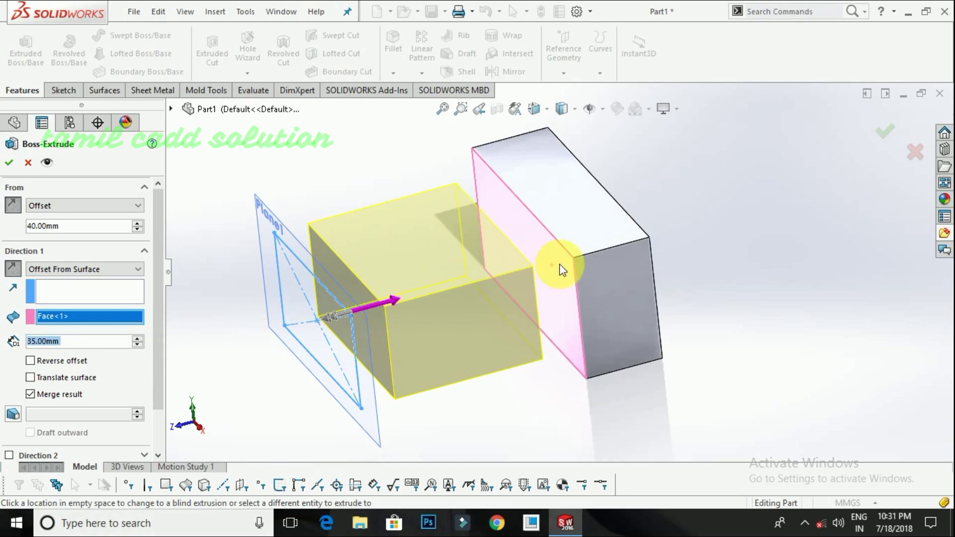
middle_drag(667, 321, 679, 353)
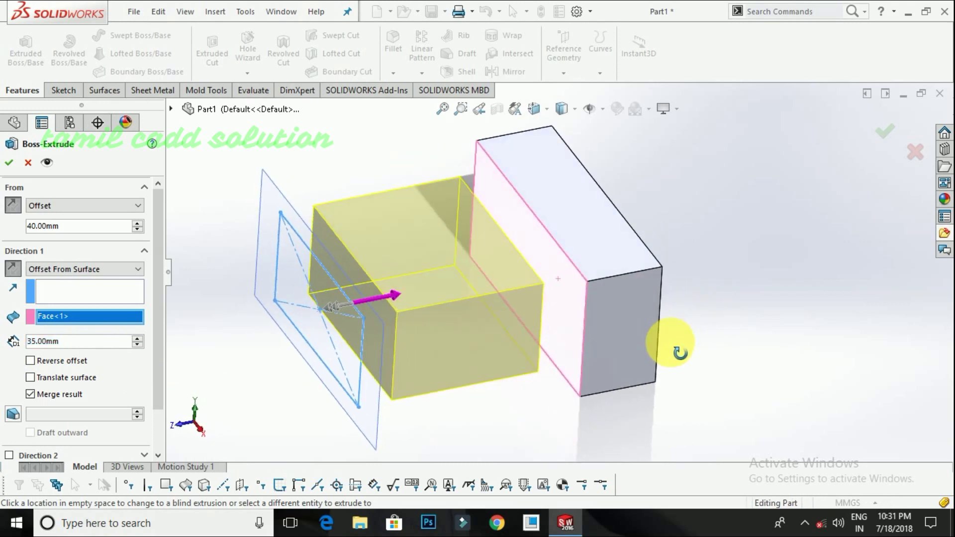
click(8, 162)
Step: Linear-pattern Boss-Extrude1 along the block edge with 7 instances at 320 mm spacing
middle_drag(356, 215, 553, 367)
middle_drag(522, 222, 503, 260)
click(491, 252)
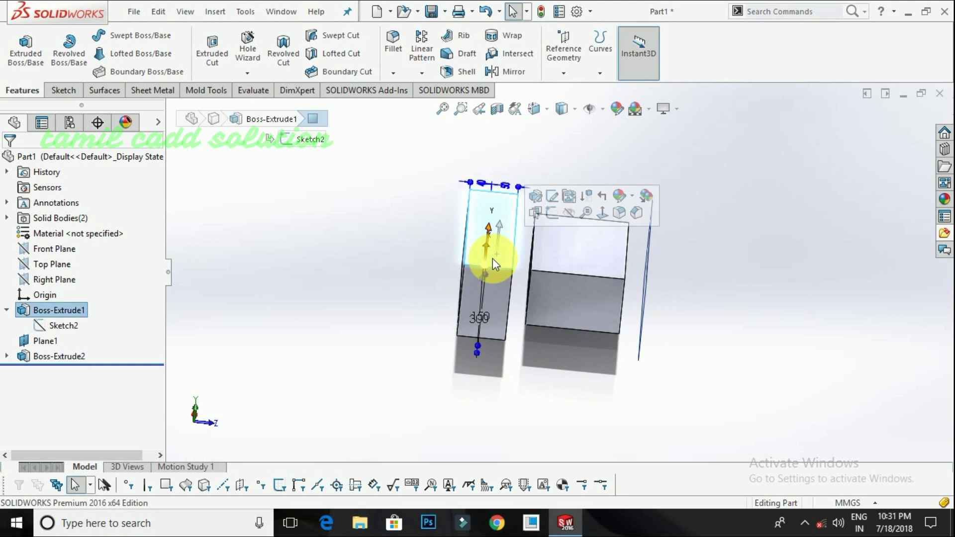
click(40, 311)
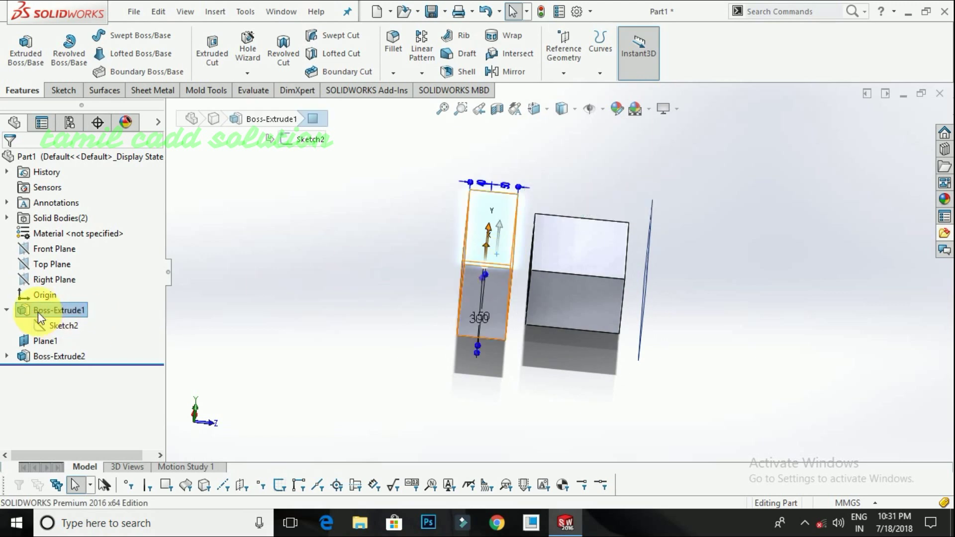
click(422, 73)
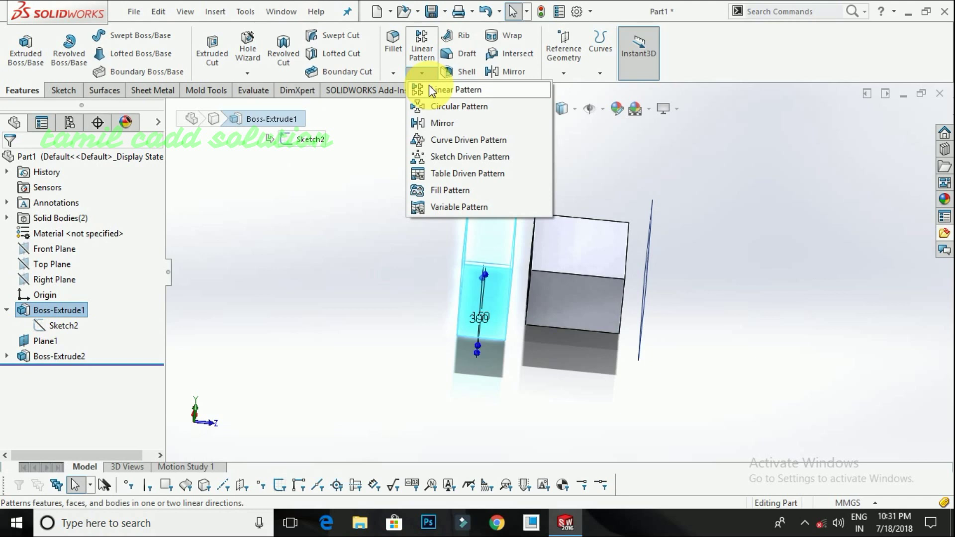
click(434, 94)
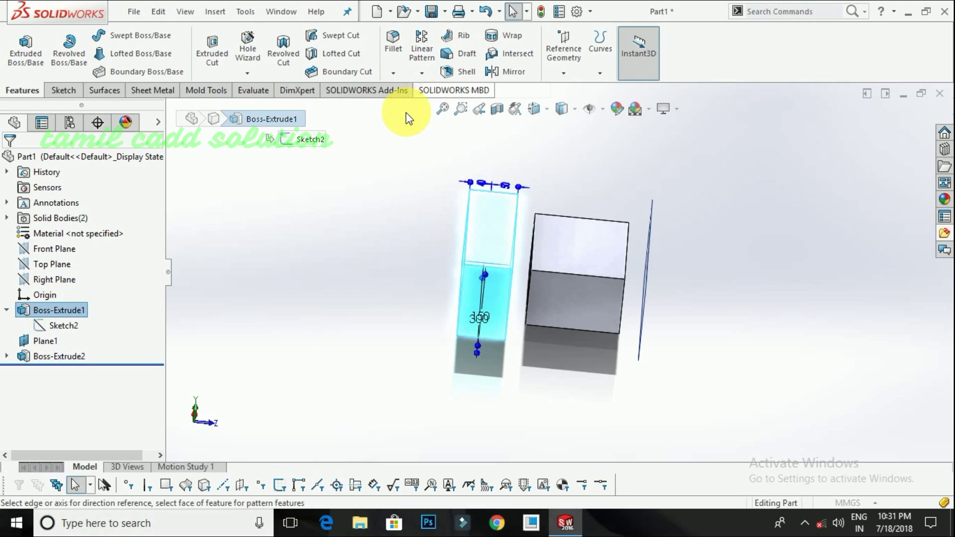
middle_drag(426, 298, 383, 266)
click(135, 278)
click(135, 278)
click(135, 278)
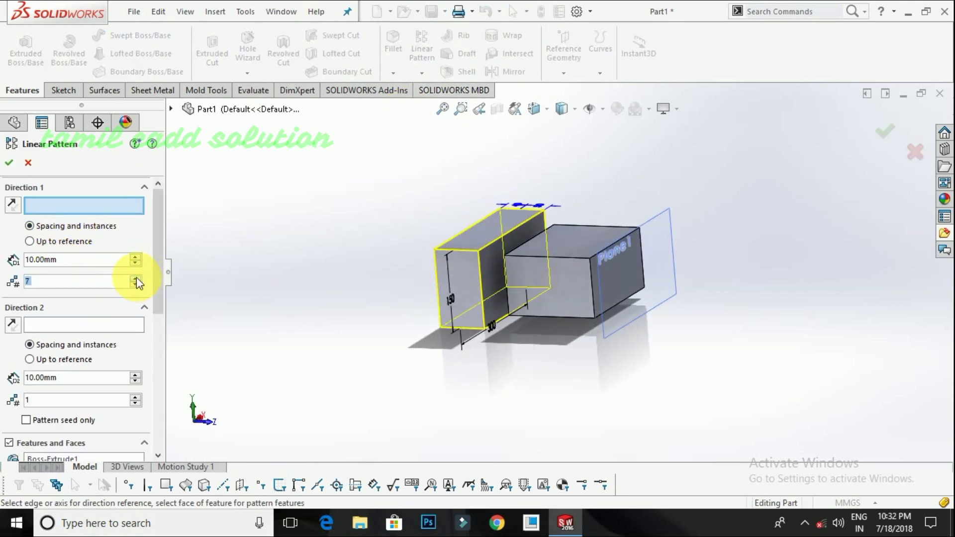
click(461, 249)
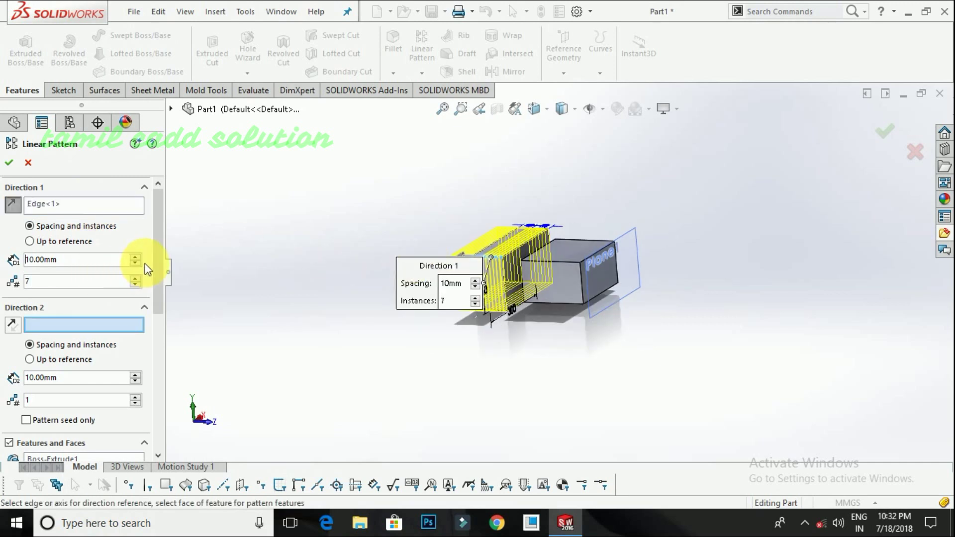
text(1)
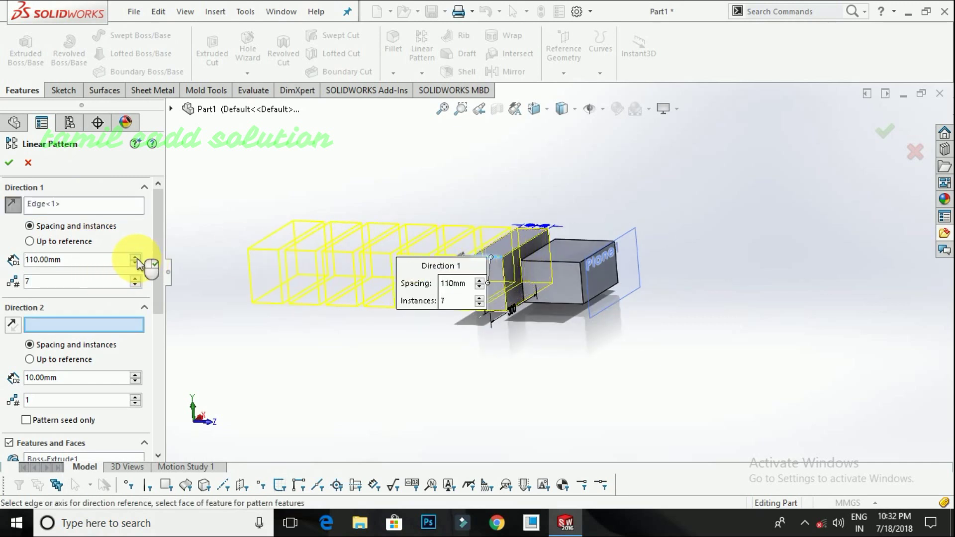
click(136, 258)
click(135, 257)
click(135, 257)
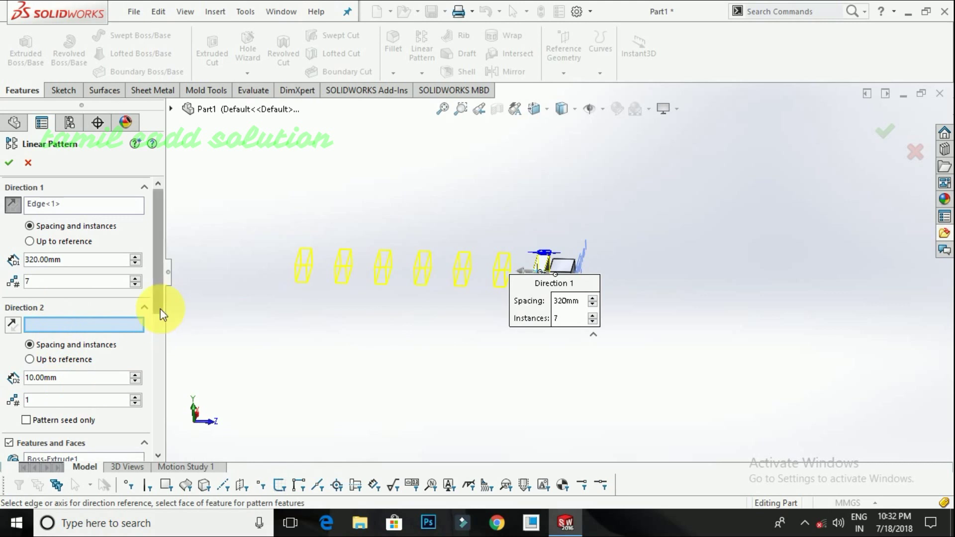
scroll(161, 312, down, 4)
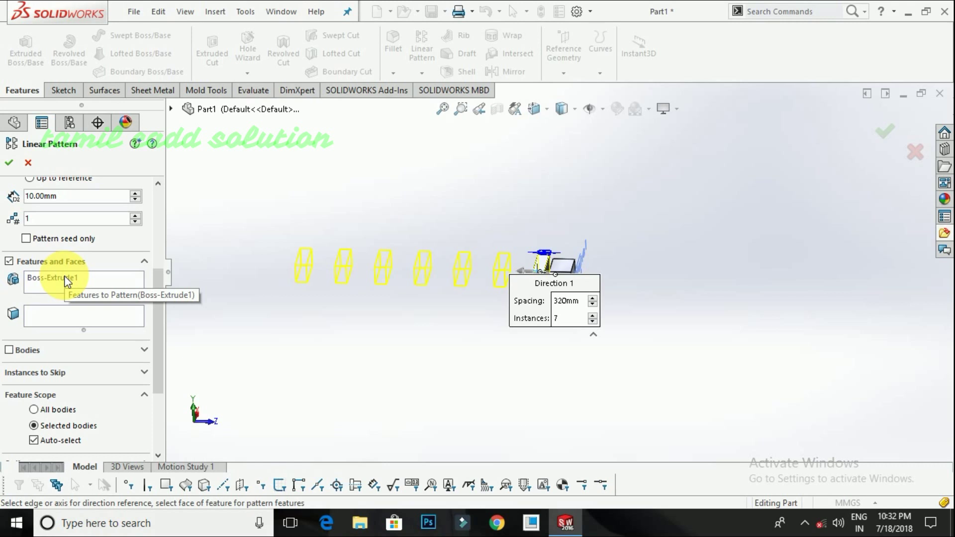
Step: Pattern the first block as a whole body and confirm the linear pattern
click(9, 350)
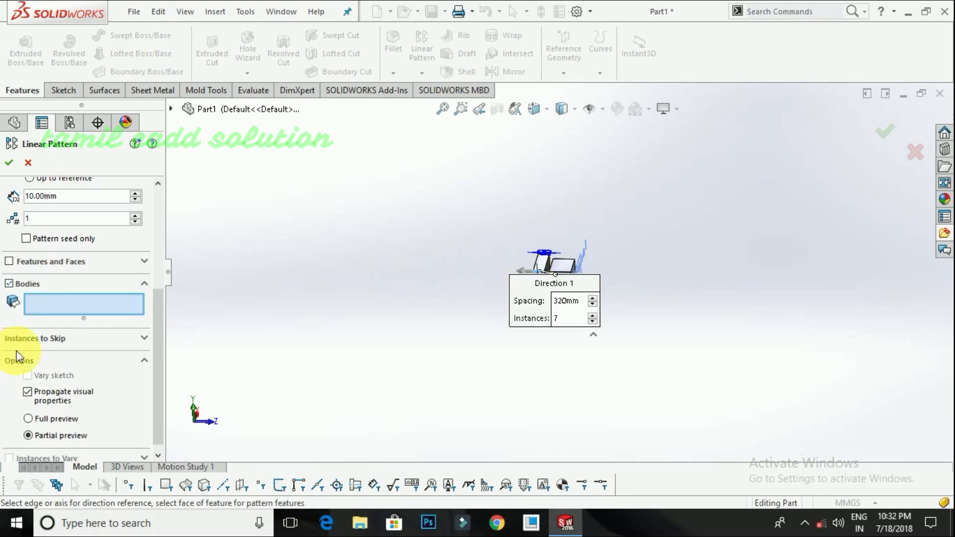
scroll(577, 273, down, 3)
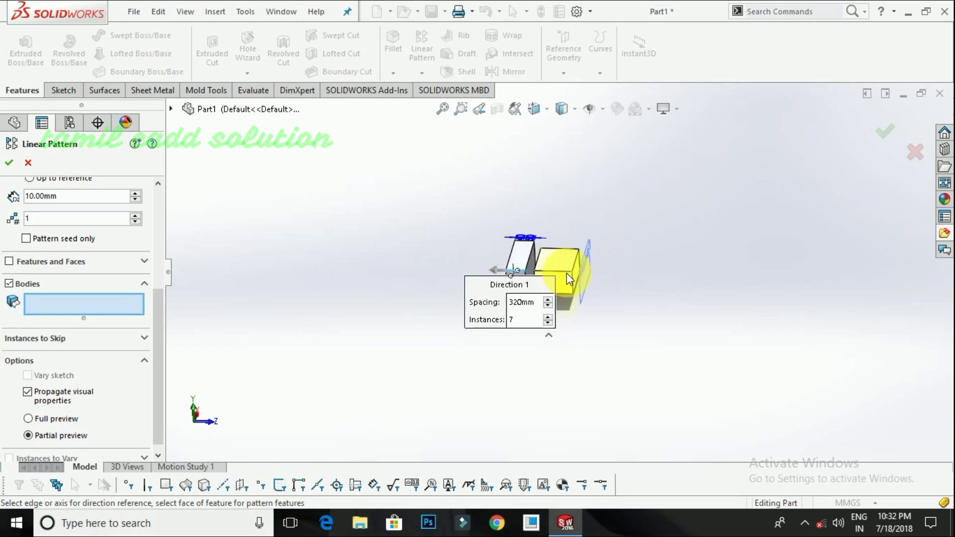
click(505, 256)
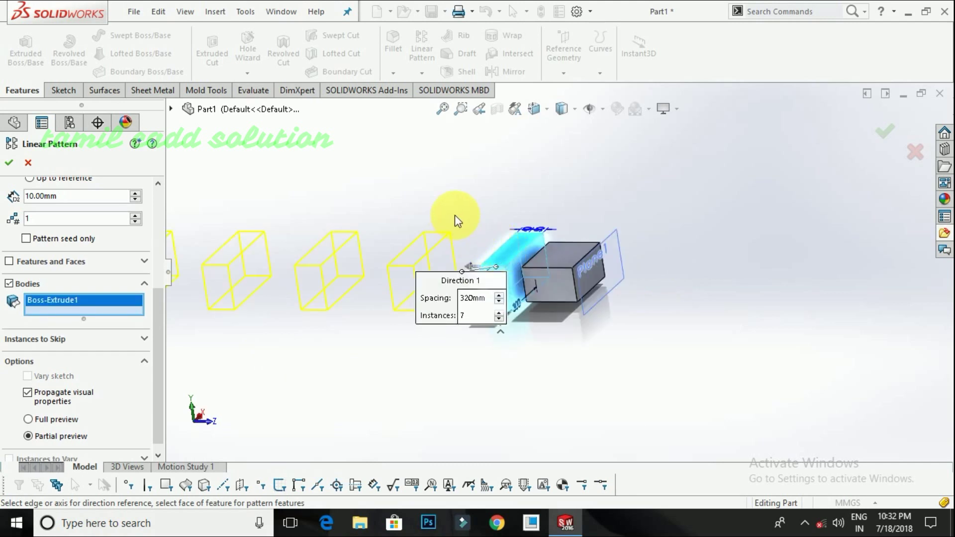
middle_drag(441, 213, 305, 271)
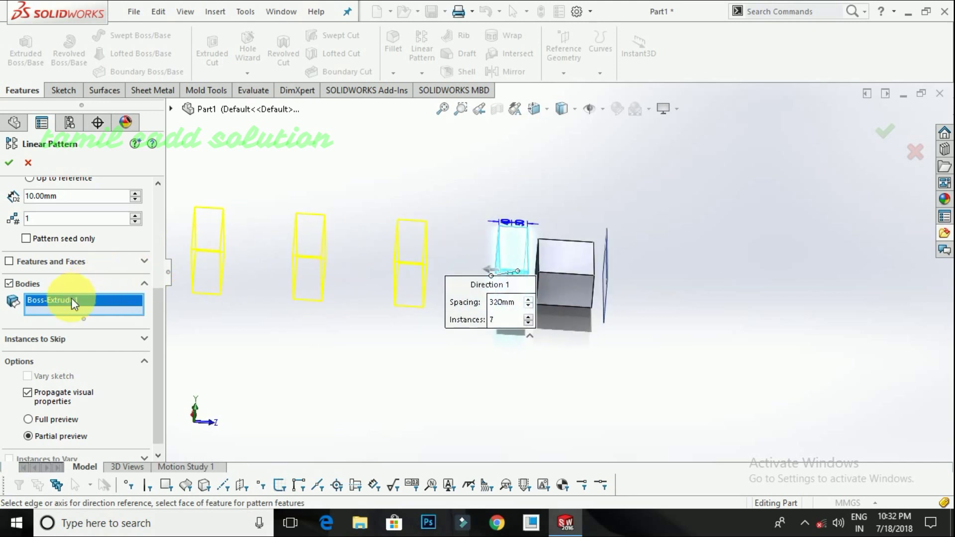
click(8, 162)
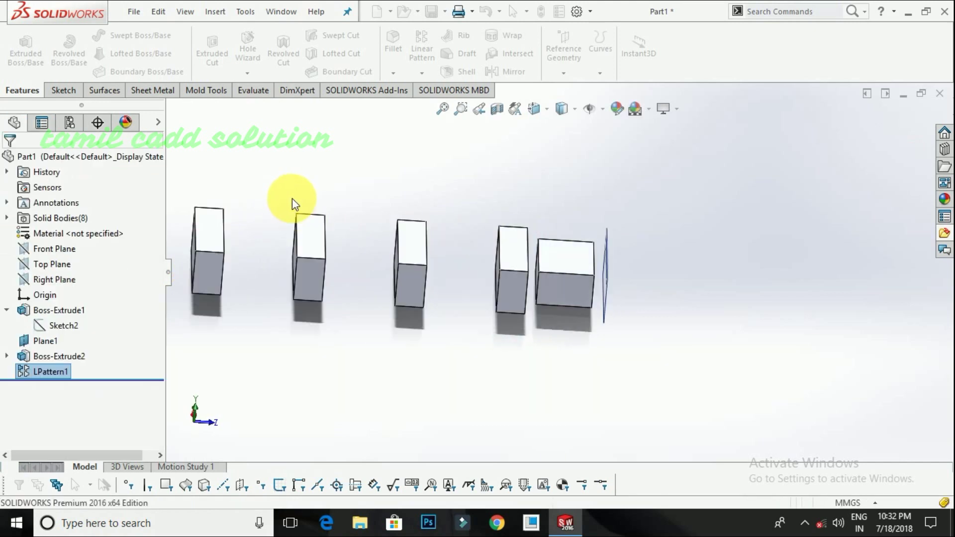
Step: Hide Plane1 from the model view
middle_drag(405, 213, 347, 249)
scroll(374, 206, up, 5)
right_click(572, 268)
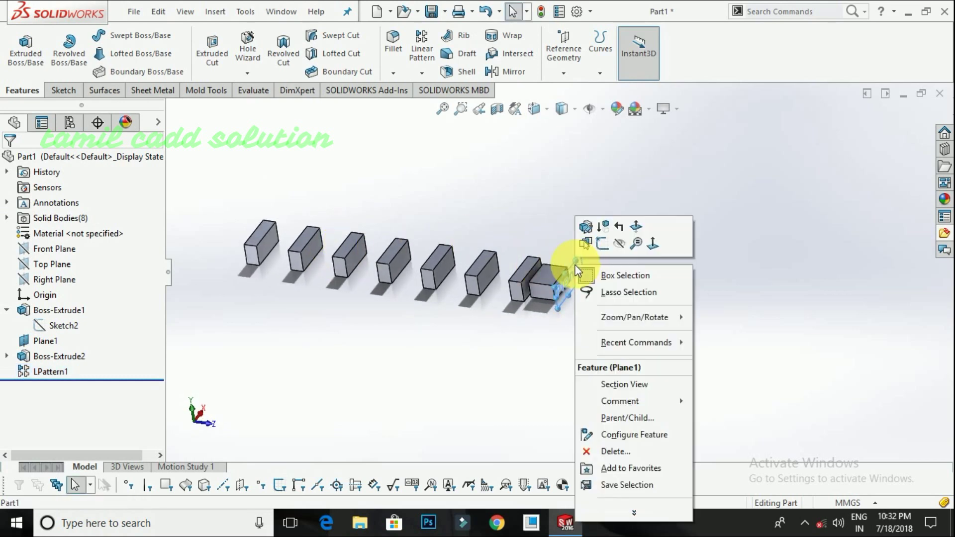
click(618, 244)
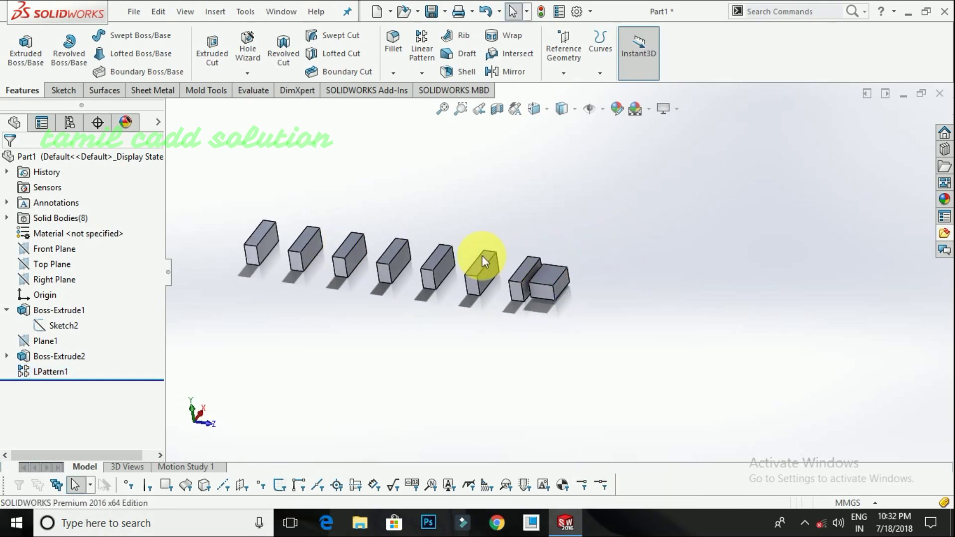
scroll(482, 259, down, 5)
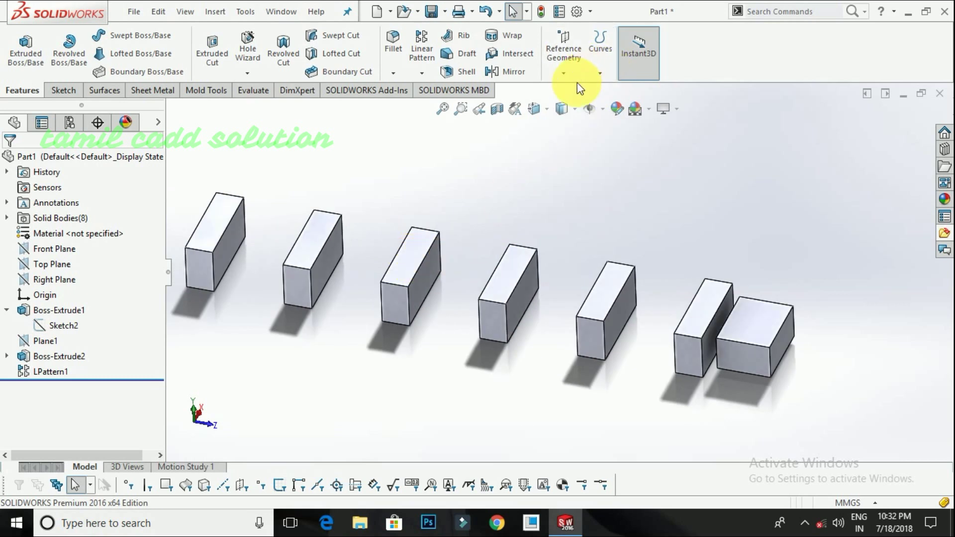
click(565, 75)
Step: Create Plane2 using two neighbouring blocks' facing sides as first and second references
click(583, 91)
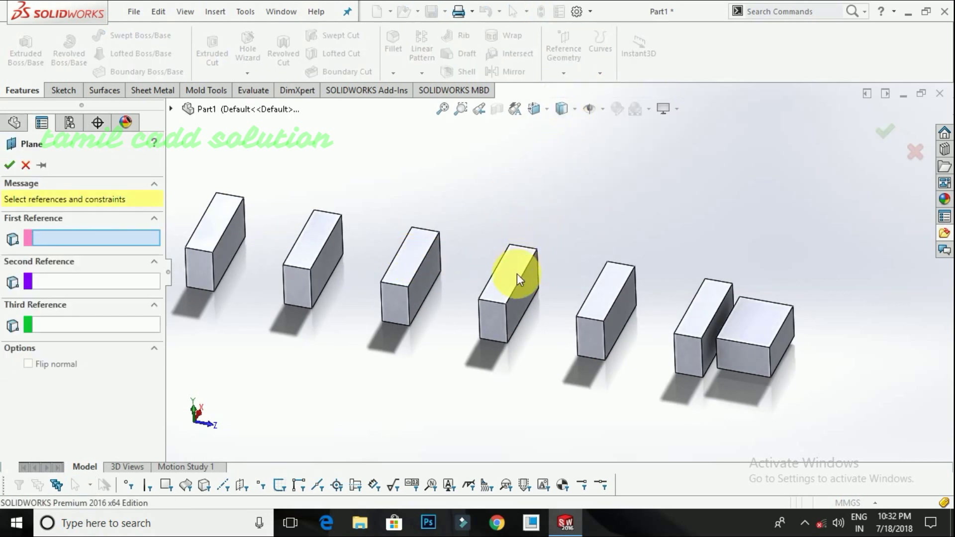
click(523, 301)
middle_drag(533, 309, 472, 321)
click(591, 306)
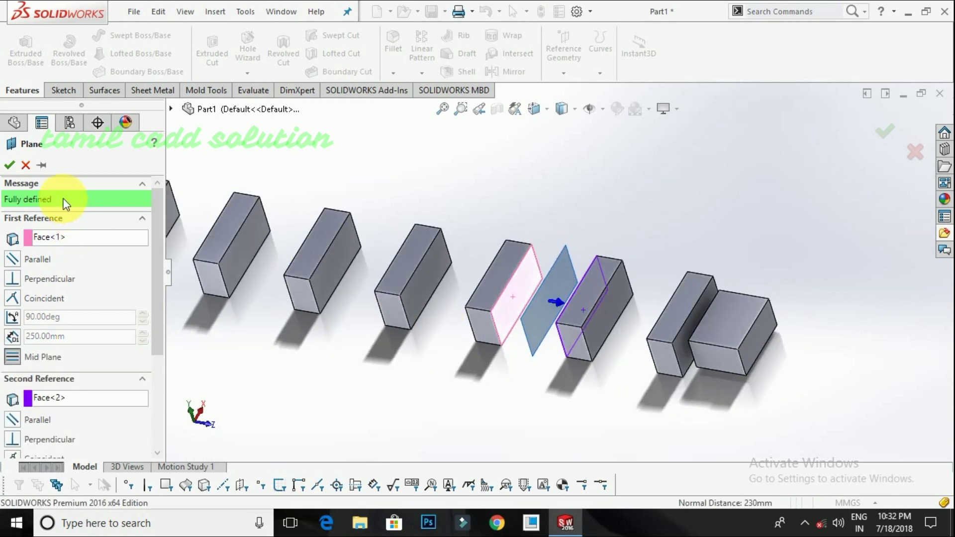
click(7, 166)
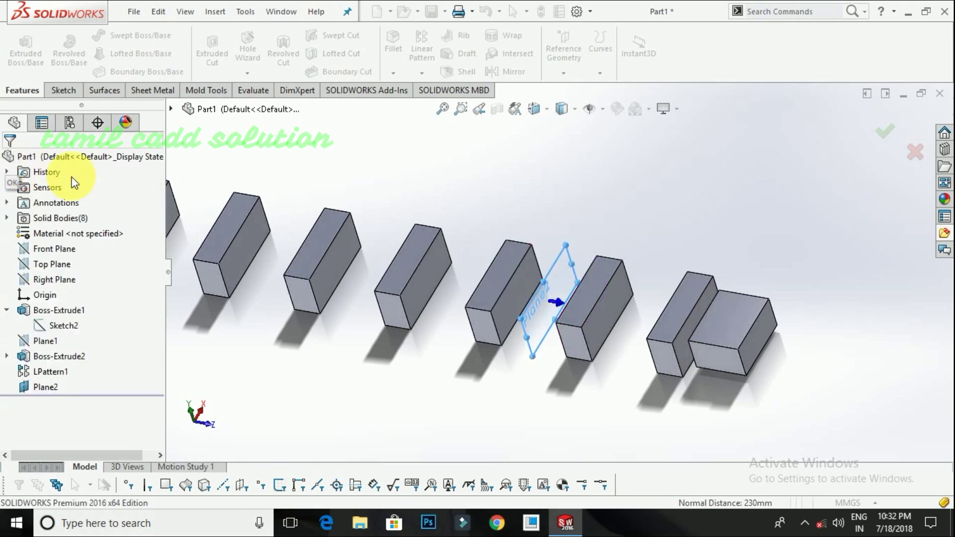
Step: In a new sketch on Plane2, draw a Ø105.35 mm circle centred on the origin
right_click(563, 253)
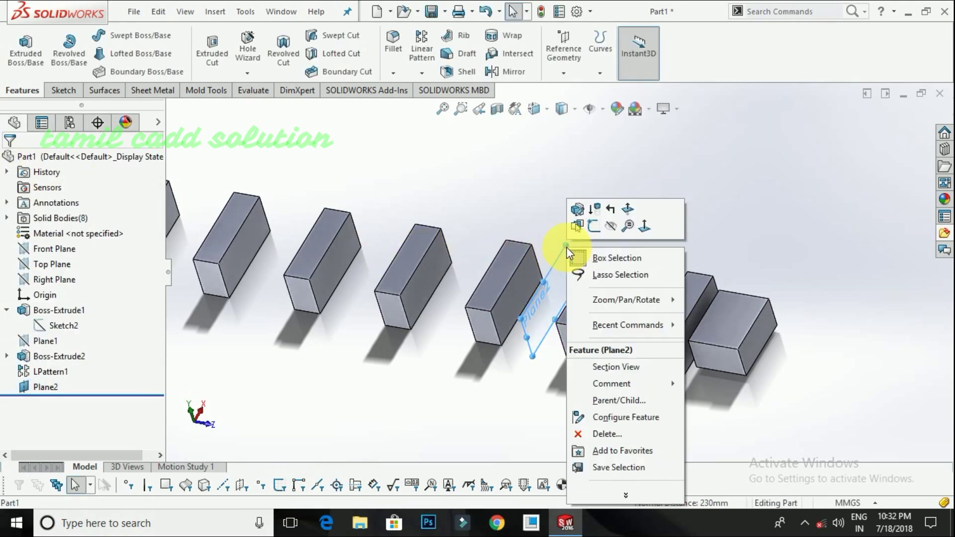
click(596, 225)
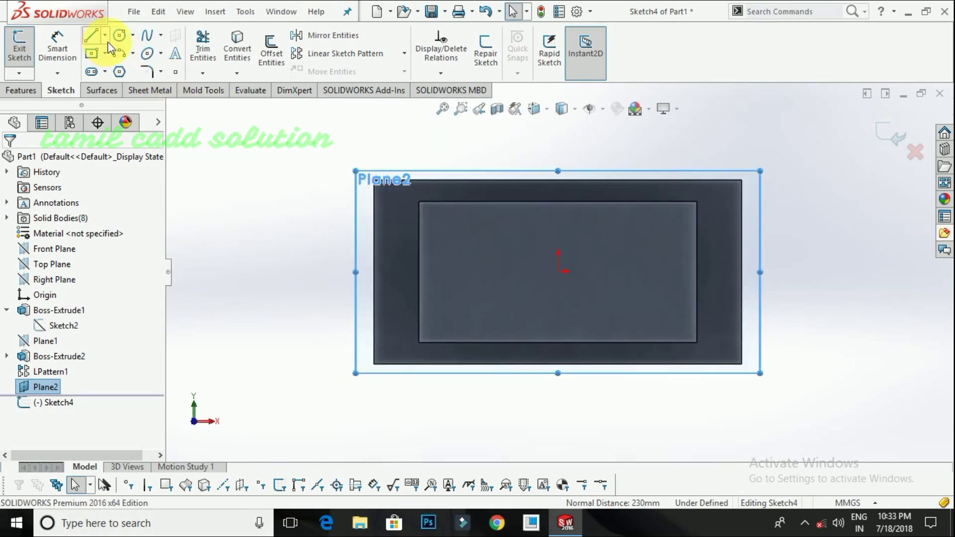
click(119, 34)
drag(565, 277, 616, 250)
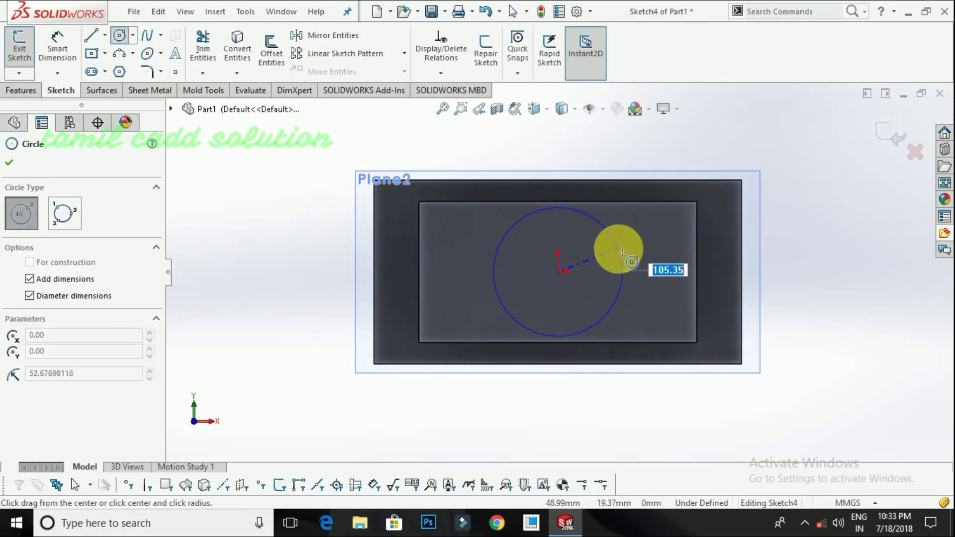
key(Escape)
mouse_move(312, 207)
middle_down()
mouse_move(405, 244)
mouse_move(388, 262)
mouse_move(439, 279)
mouse_move(407, 313)
mouse_move(426, 305)
mouse_move(408, 299)
middle_up()
Step: Boss-extrude the circle with Direction 1 set to Through All
click(14, 84)
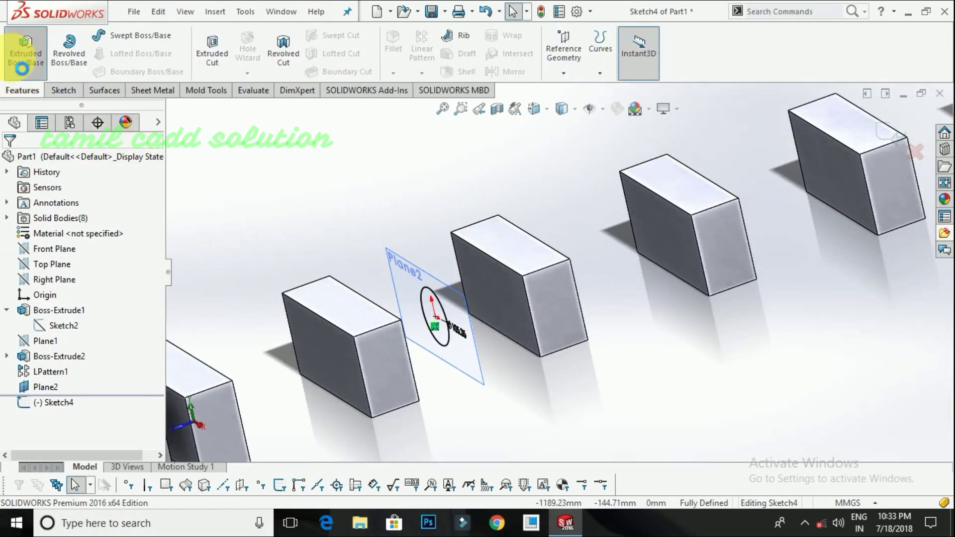
click(23, 56)
click(69, 246)
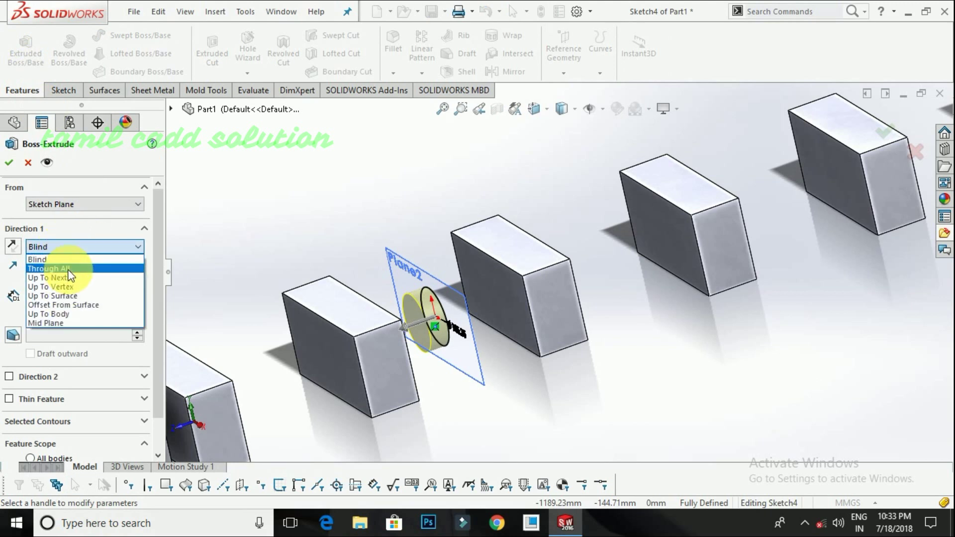
click(75, 272)
scroll(446, 257, up, 5)
middle_drag(446, 258, 425, 331)
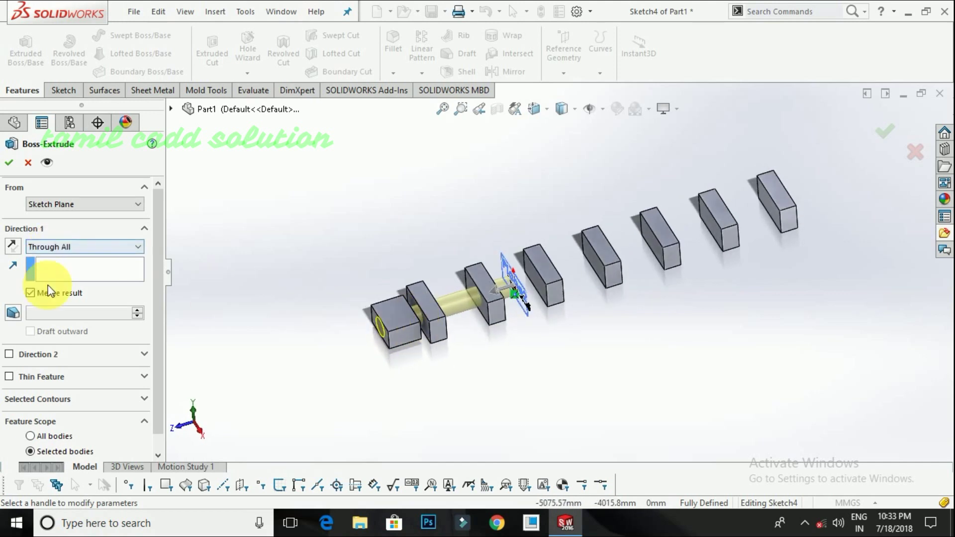
Step: Add Direction 2 as Through All and change Direction 1 to Up To Next
click(9, 354)
click(84, 371)
click(84, 371)
mouse_move(748, 284)
middle_down()
mouse_move(703, 314)
mouse_move(756, 282)
middle_up()
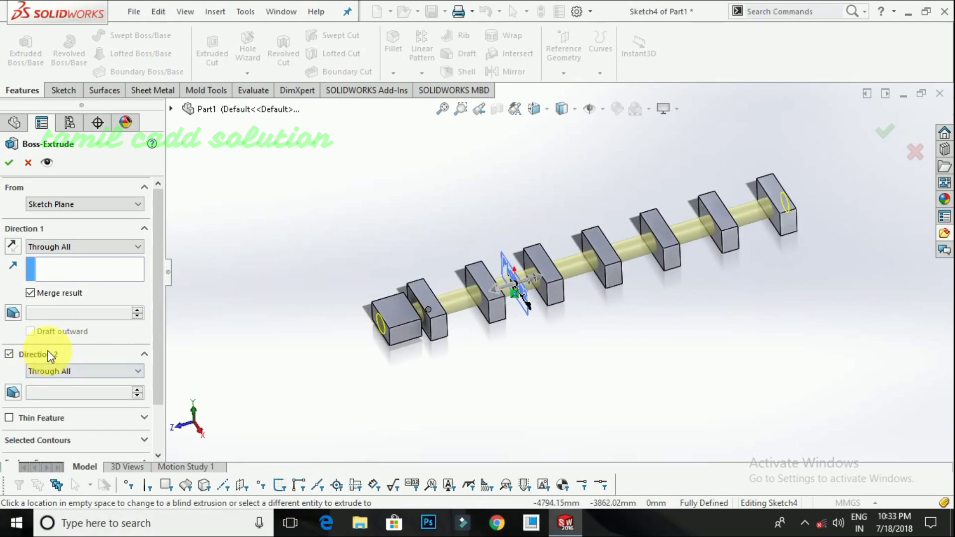
click(61, 251)
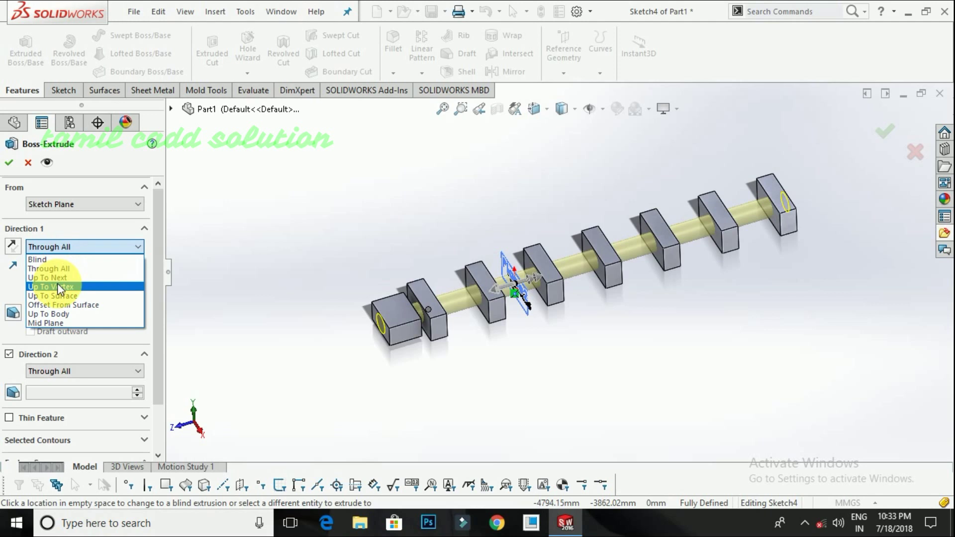
click(57, 278)
mouse_move(602, 343)
middle_down()
mouse_move(478, 299)
mouse_move(444, 327)
middle_up()
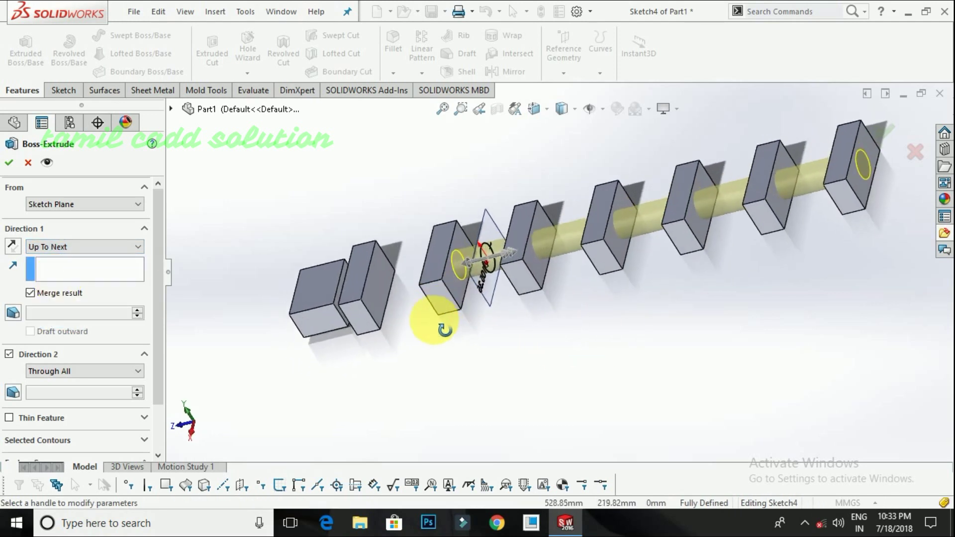
scroll(455, 278, down, 5)
mouse_move(463, 273)
middle_down()
mouse_move(479, 298)
mouse_move(504, 280)
mouse_move(495, 287)
middle_up()
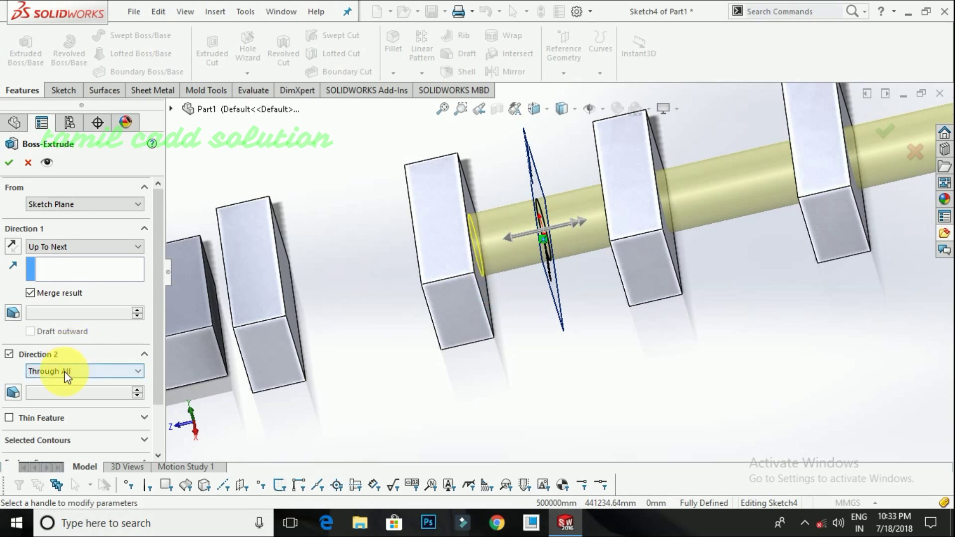
middle_drag(505, 427, 617, 322)
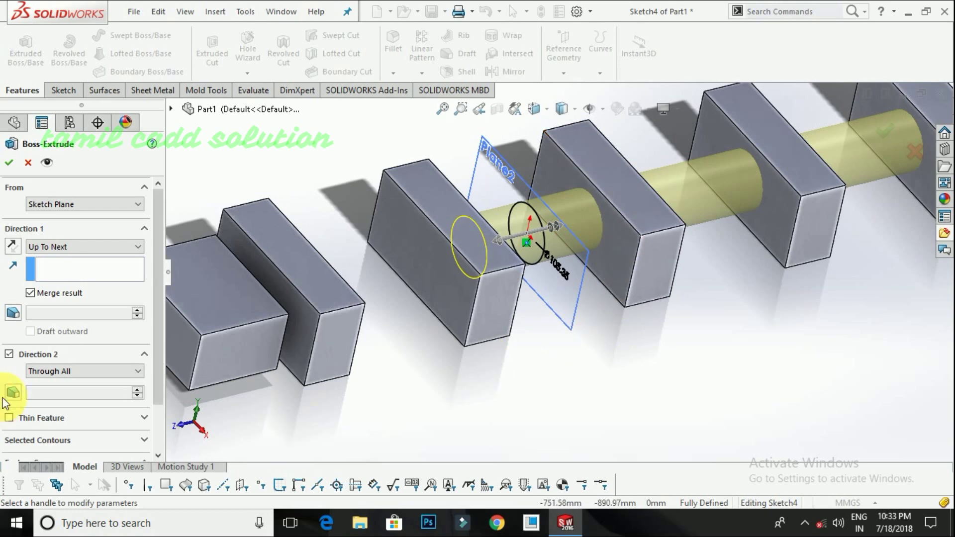
Step: Set both shaft directions to Up To Vertex, picking a block edge for each
click(83, 251)
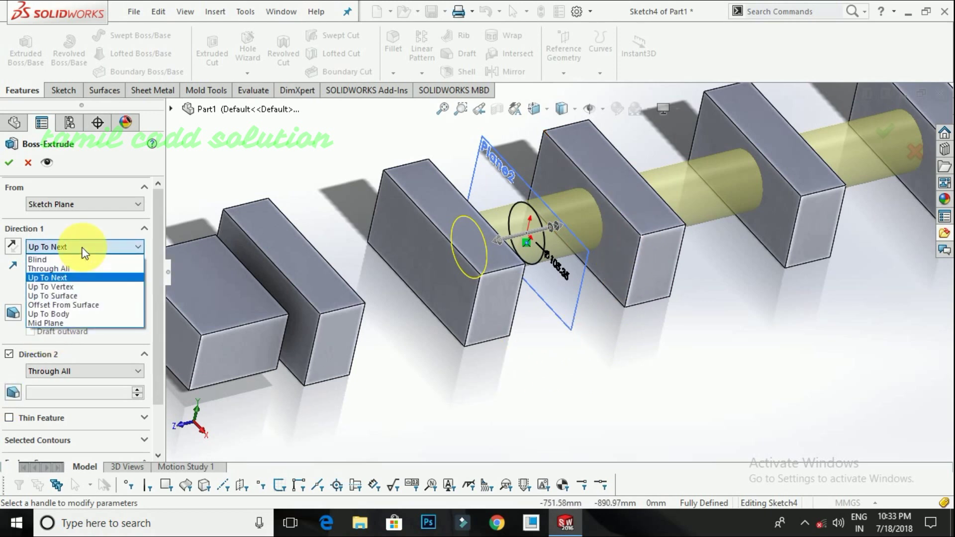
click(77, 287)
scroll(561, 403, up, 3)
middle_drag(561, 403, 463, 347)
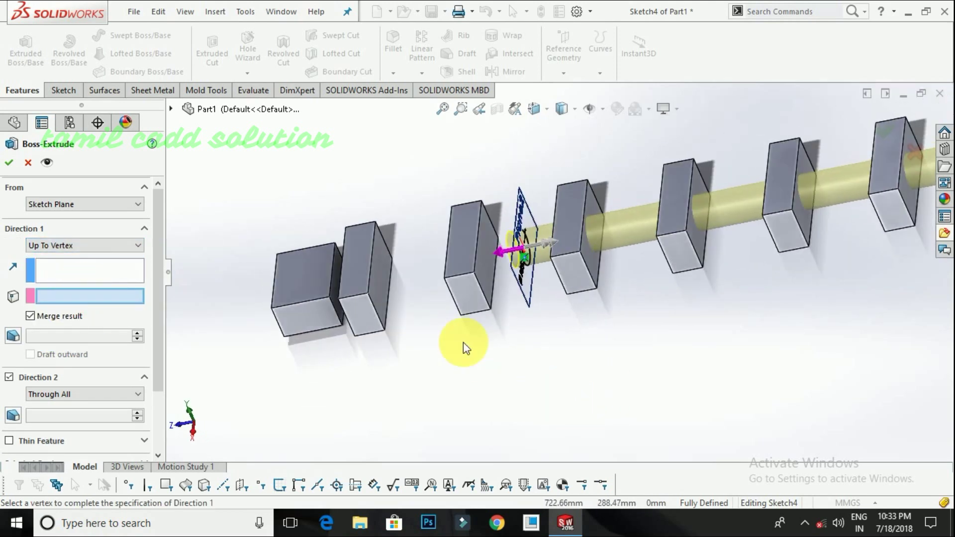
click(377, 225)
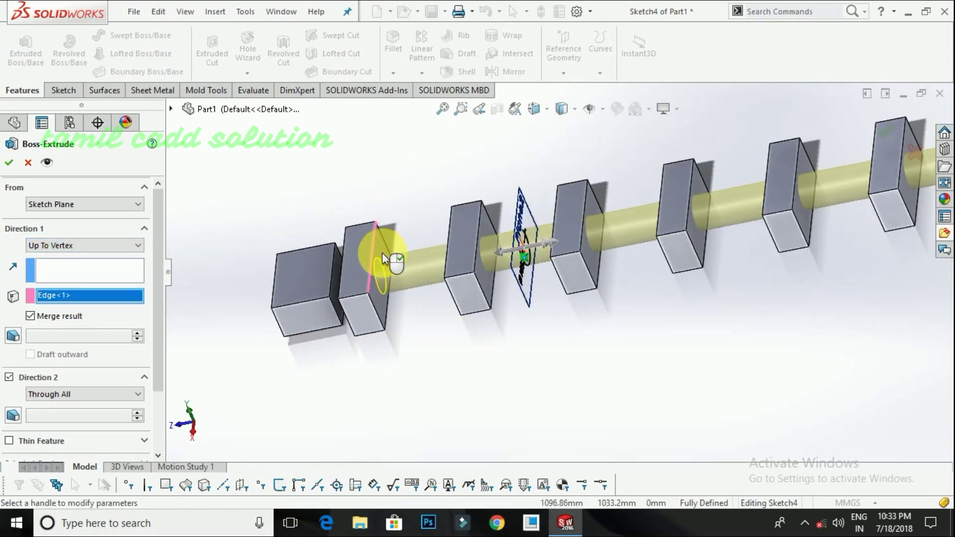
click(76, 388)
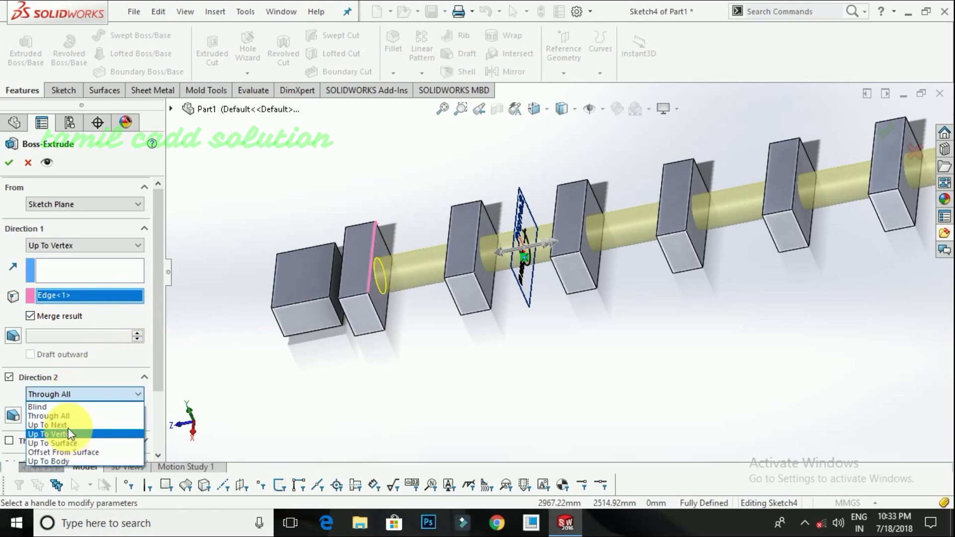
click(50, 434)
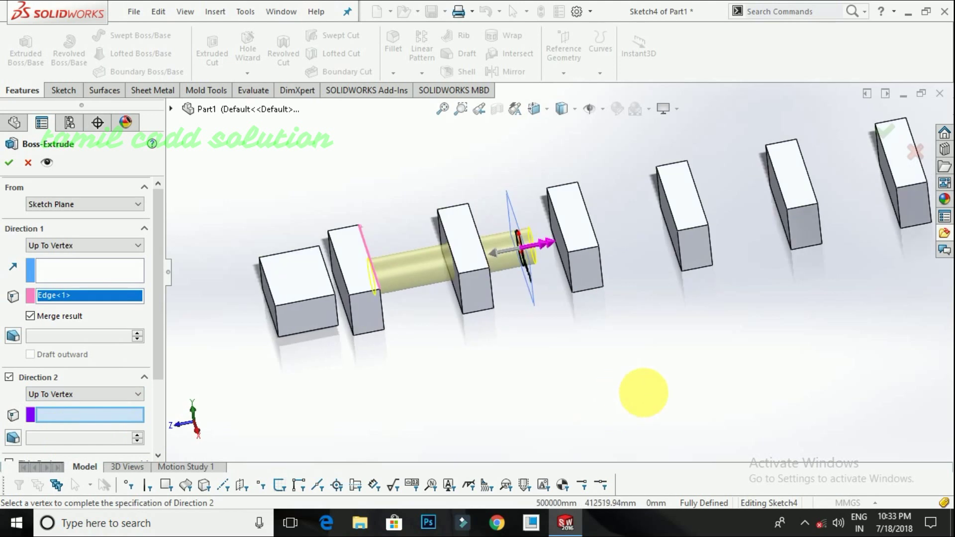
click(783, 199)
middle_drag(766, 241, 711, 259)
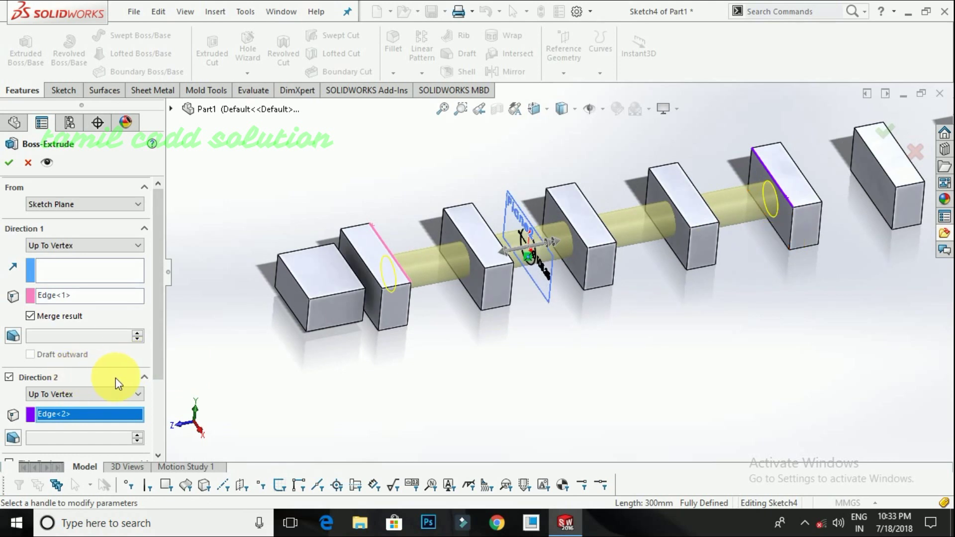
scroll(115, 377, down, 3)
Step: Change Direction 2 to Up To Surface, ending at the far block's face
click(46, 289)
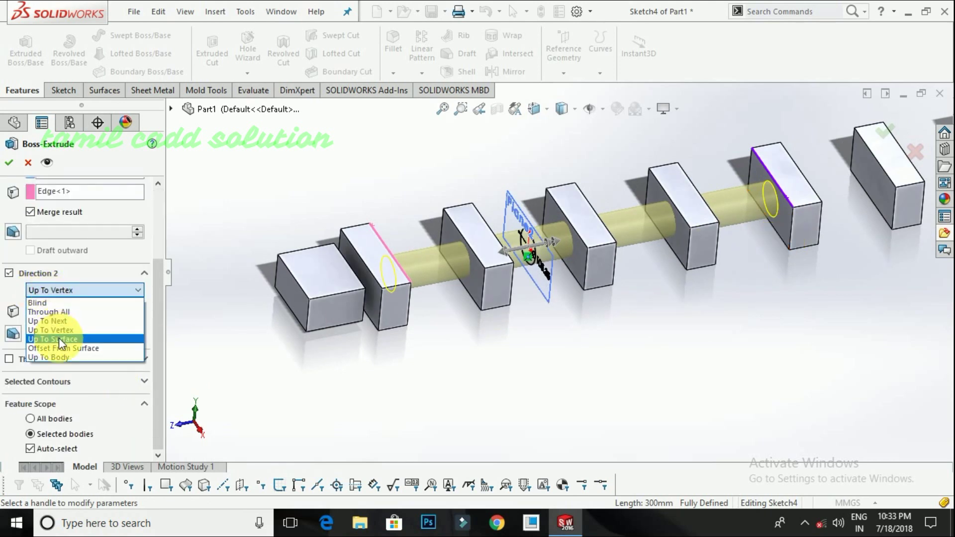
click(59, 339)
middle_drag(848, 379, 373, 236)
click(821, 214)
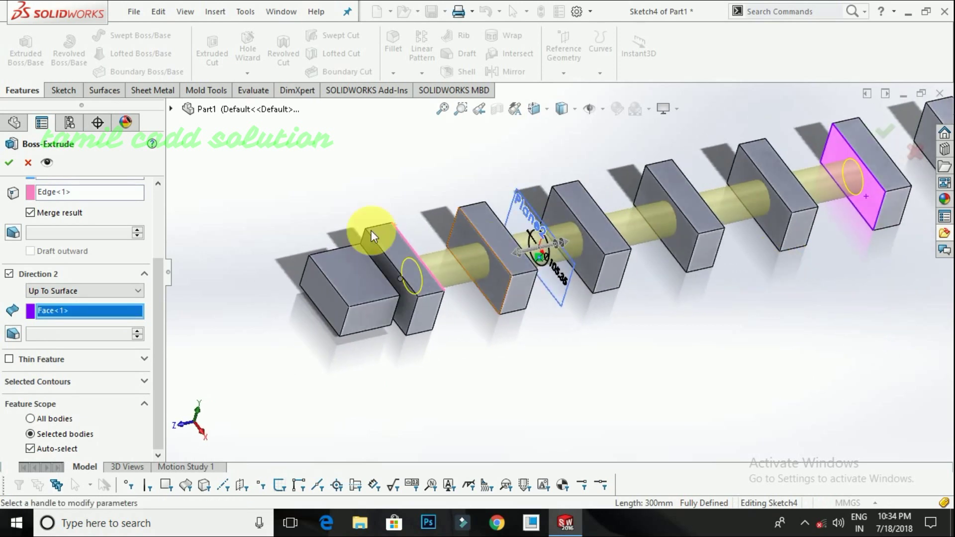
scroll(74, 199, up, 2)
click(86, 225)
Step: End Direction 1 at a block face, then switch it to Offset From Surface
click(72, 267)
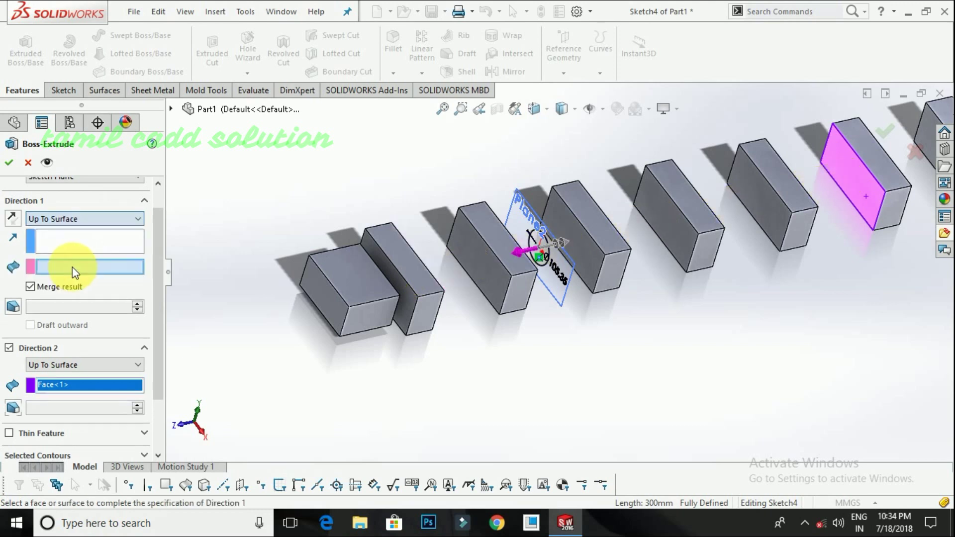
click(494, 263)
middle_drag(517, 291, 482, 272)
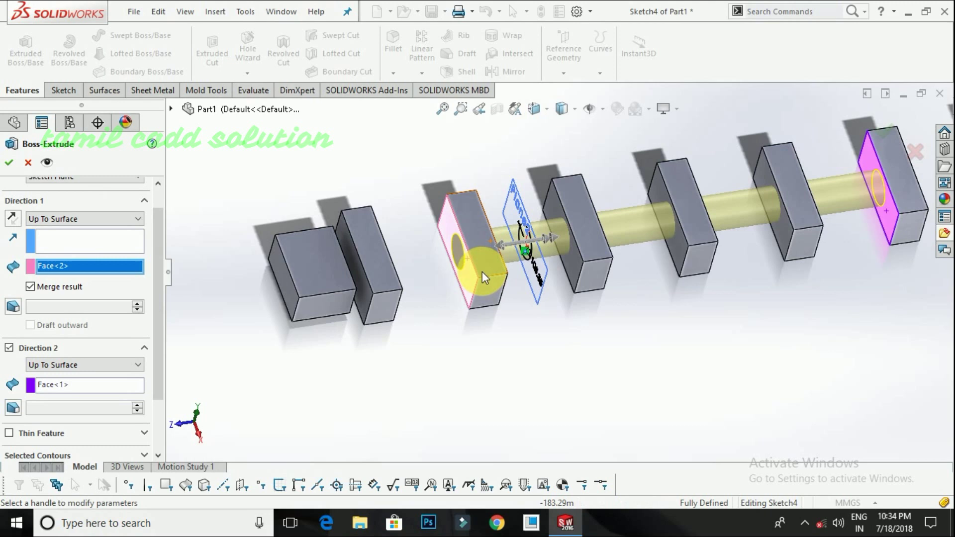
click(102, 264)
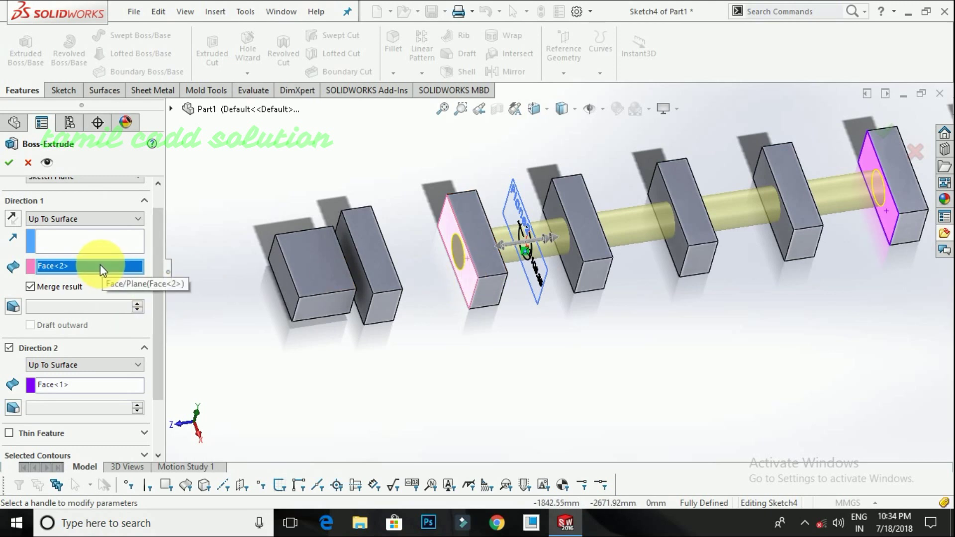
middle_drag(633, 260, 700, 290)
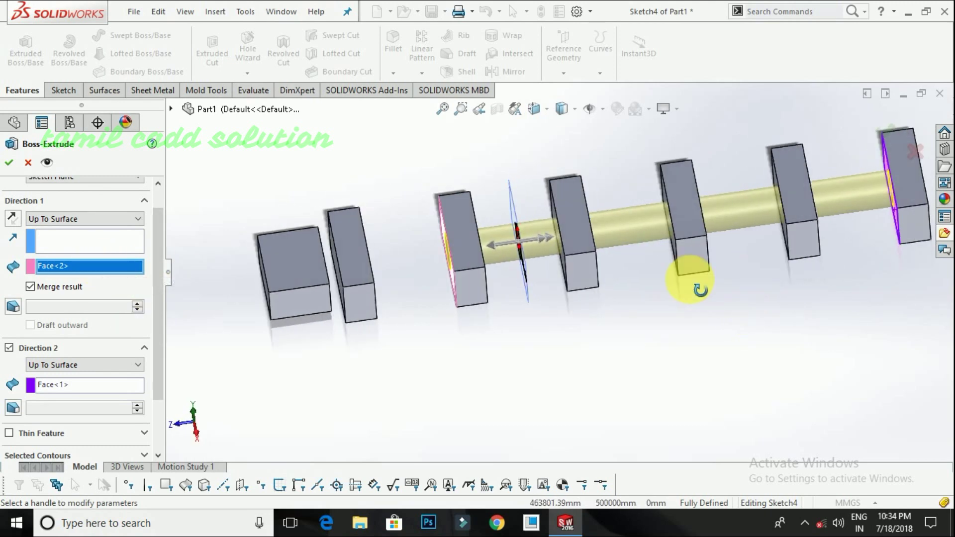
click(49, 218)
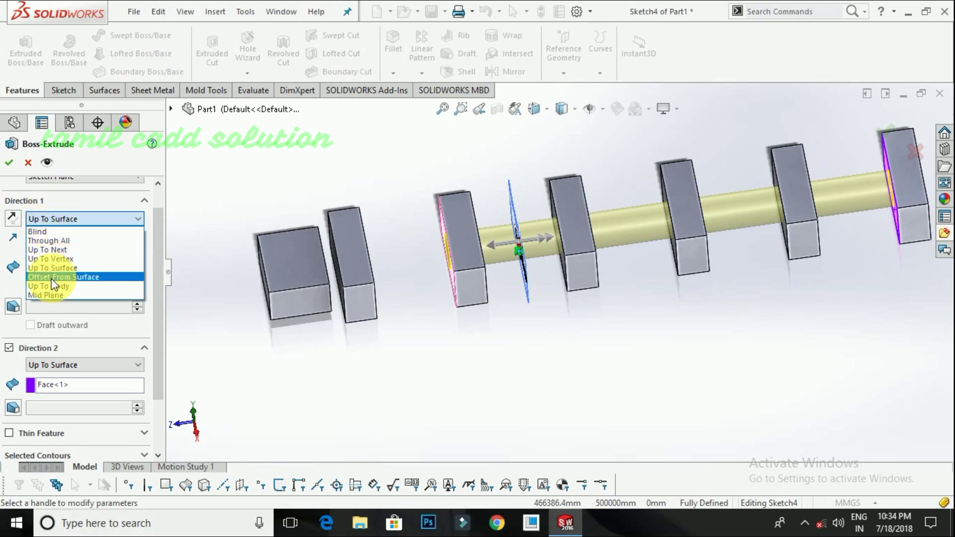
click(51, 277)
middle_drag(496, 324, 480, 273)
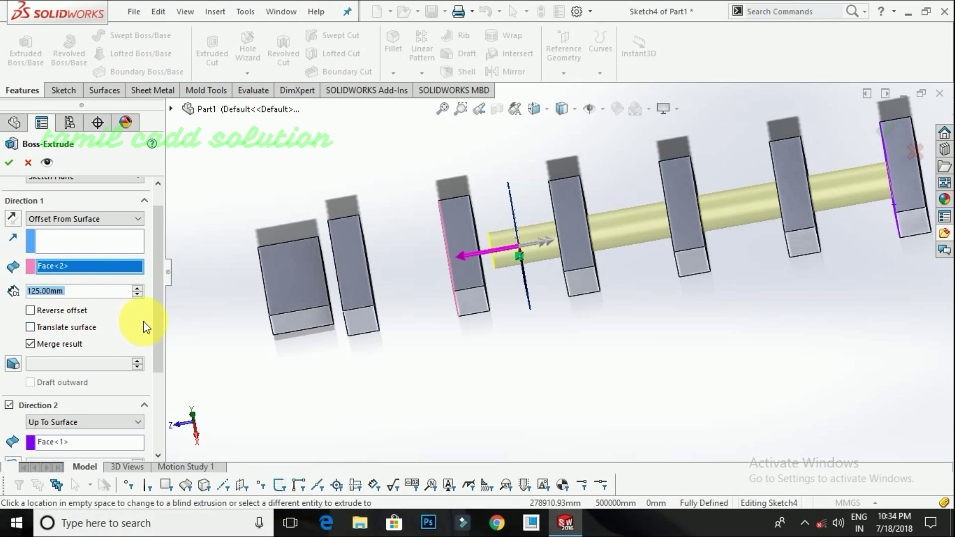
middle_drag(550, 328, 565, 316)
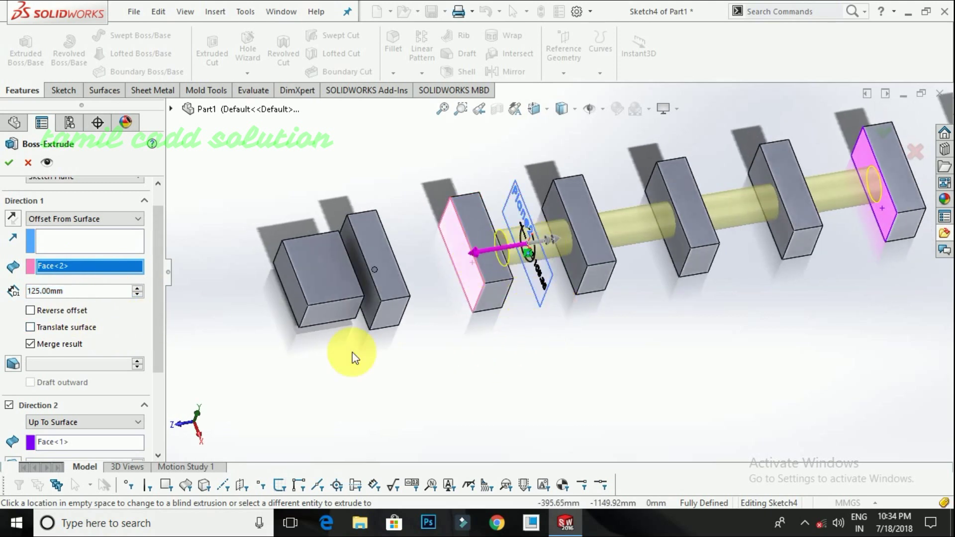
Step: Make both directions Up To Body: left block for Direction 1, far block for Direction 2
click(60, 218)
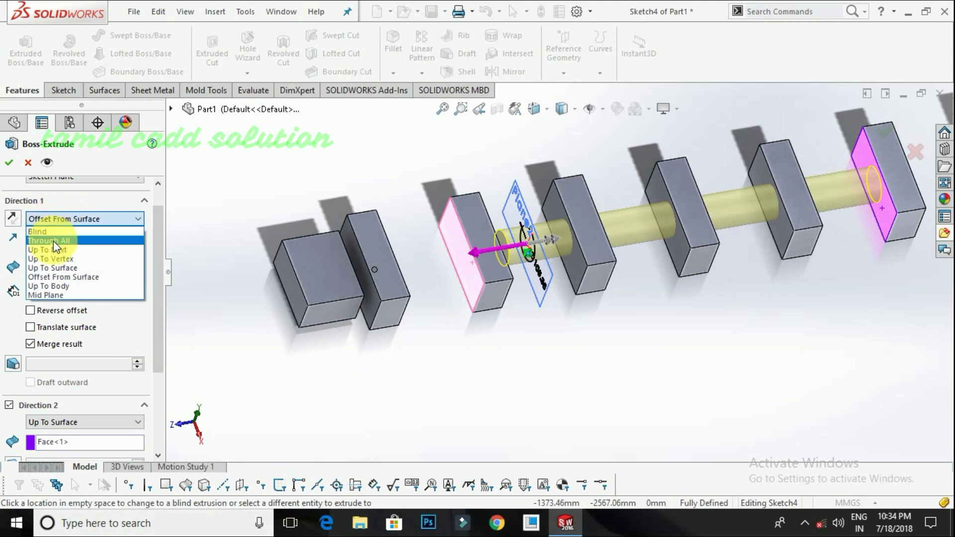
click(53, 284)
middle_drag(551, 390, 509, 343)
scroll(483, 252, down, 3)
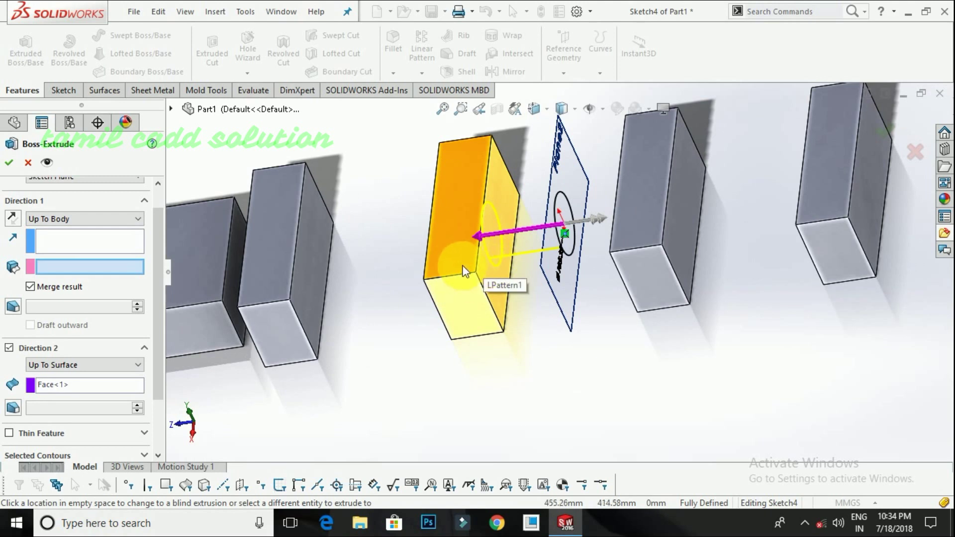
click(279, 276)
middle_drag(369, 322, 390, 335)
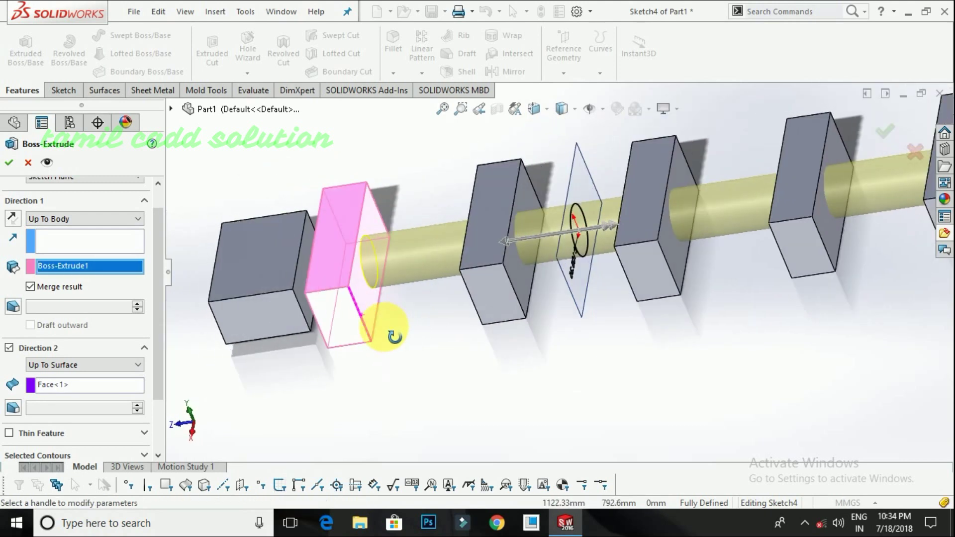
click(84, 367)
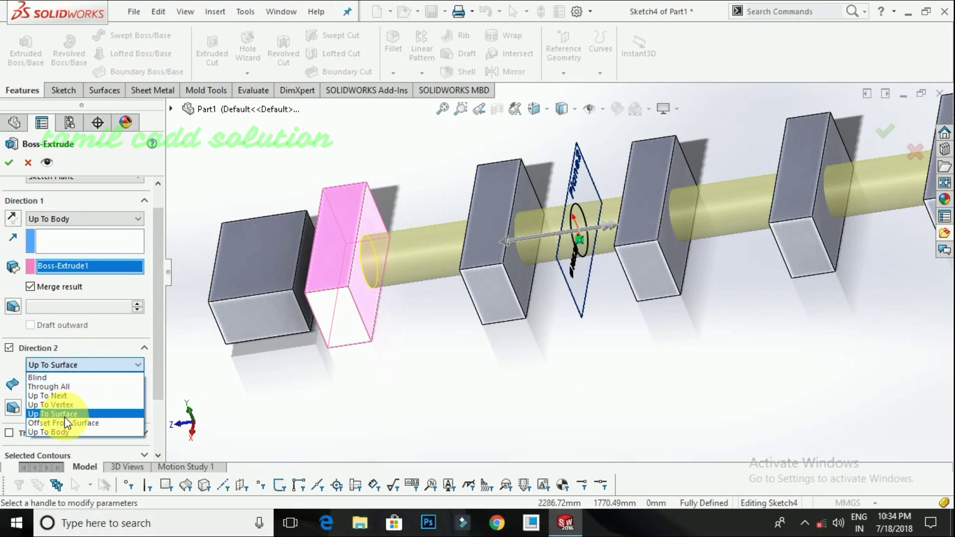
click(62, 433)
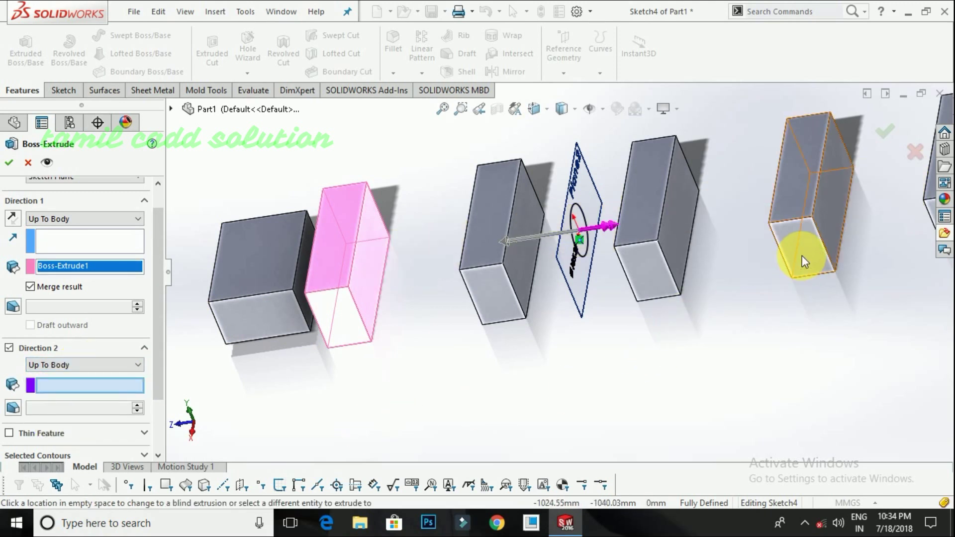
click(647, 240)
middle_drag(612, 298, 617, 323)
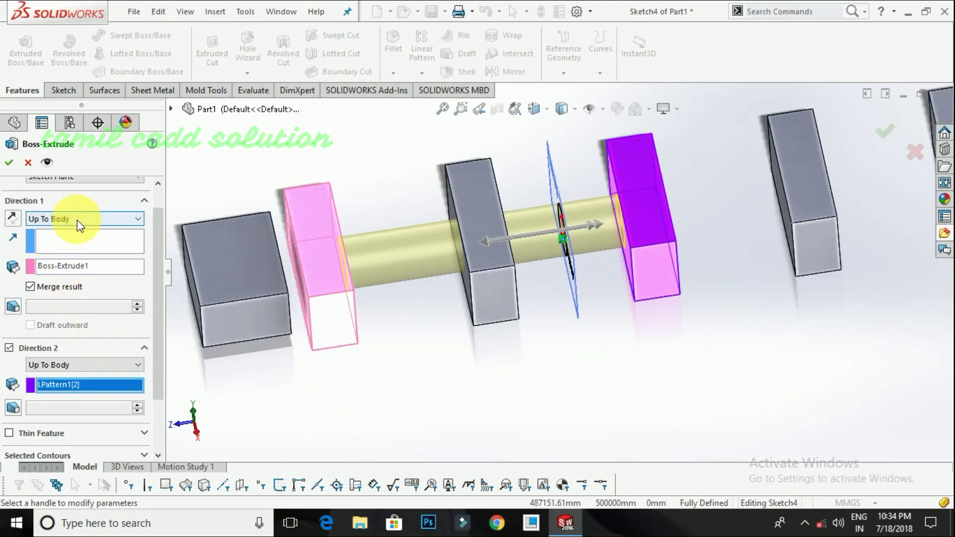
scroll(80, 226, up, 2)
Step: Switch Direction 1 to Mid Plane and stretch the cylinder toward the far block
click(79, 246)
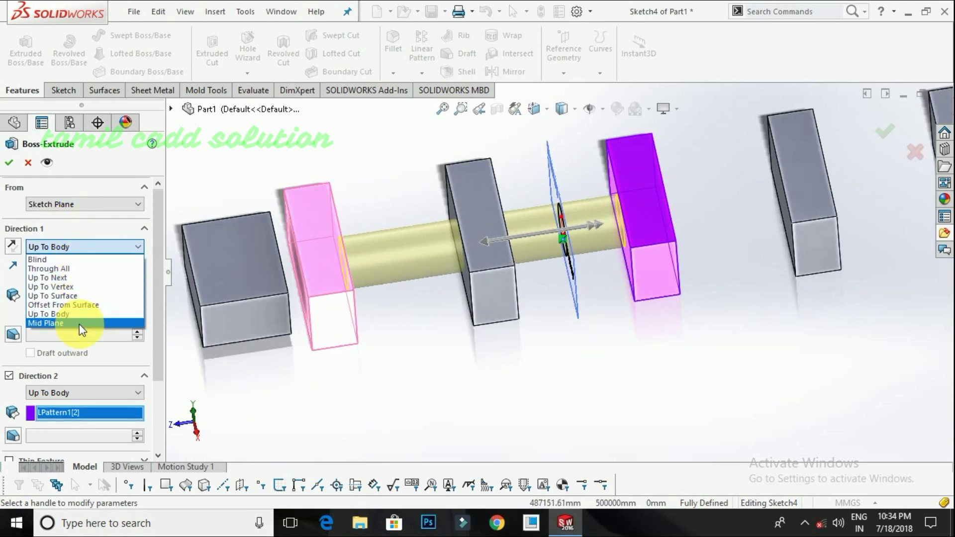
click(79, 324)
scroll(529, 377, up, 2)
scroll(503, 288, down, 2)
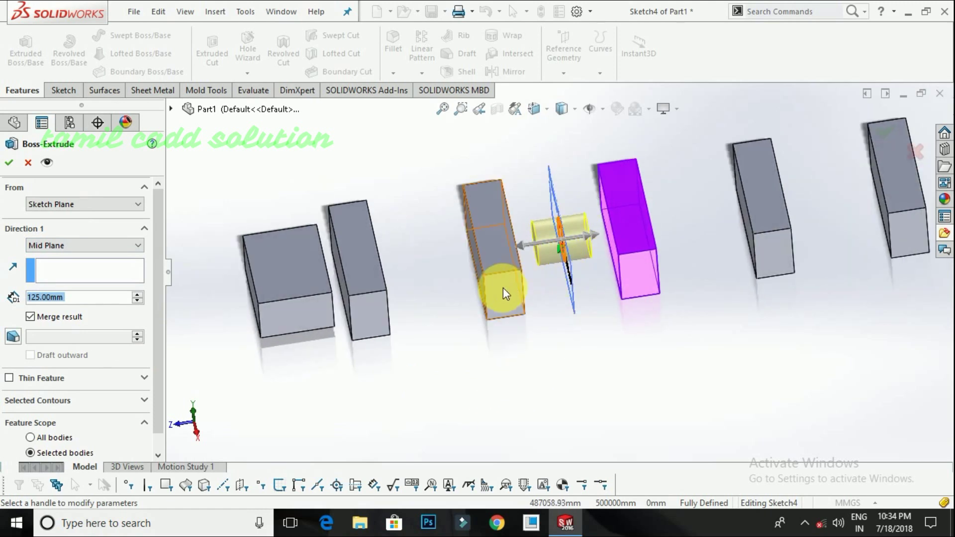
middle_drag(541, 271, 559, 247)
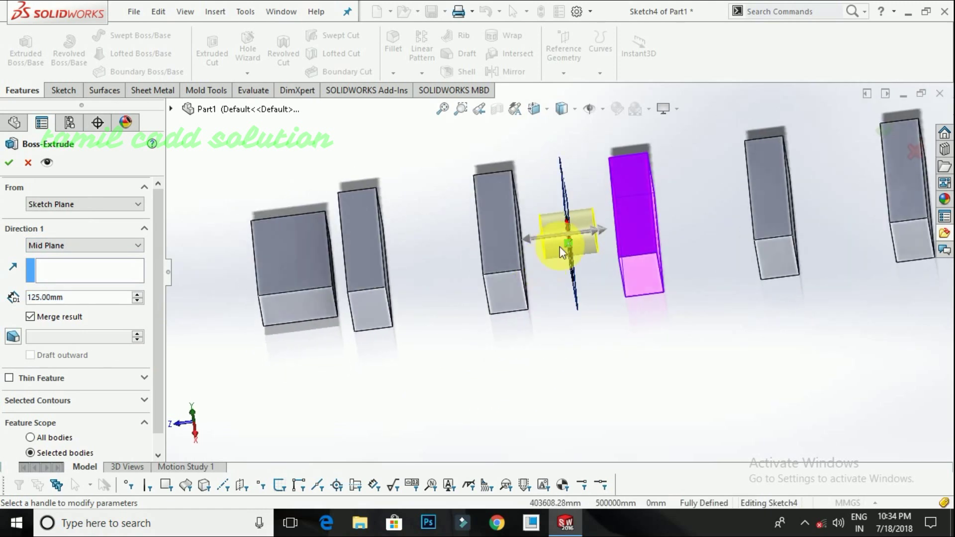
click(605, 232)
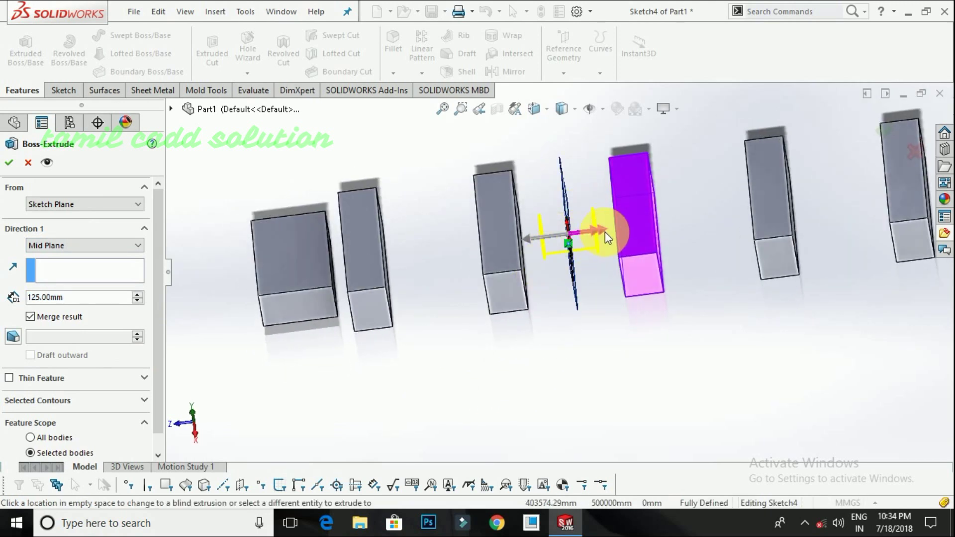
scroll(553, 220, down, 3)
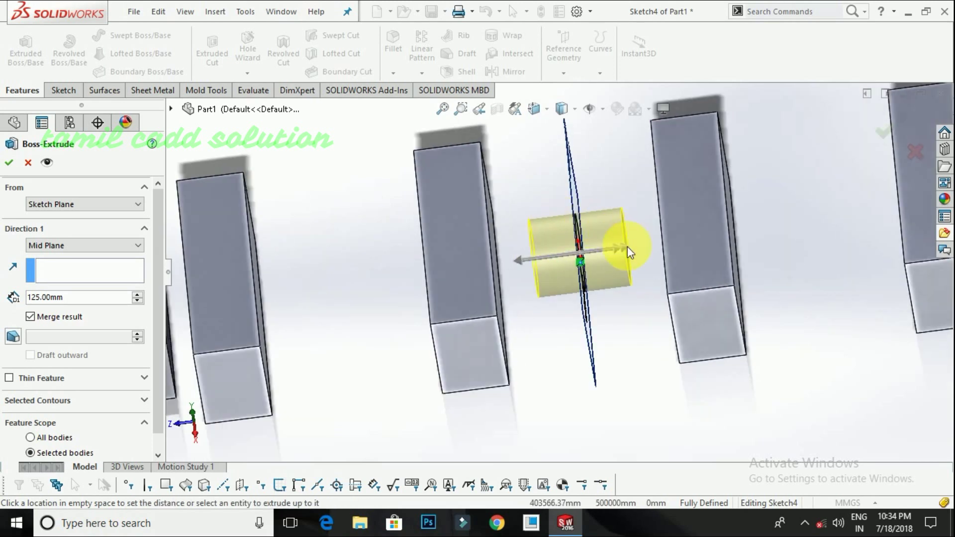
drag(610, 249, 739, 240)
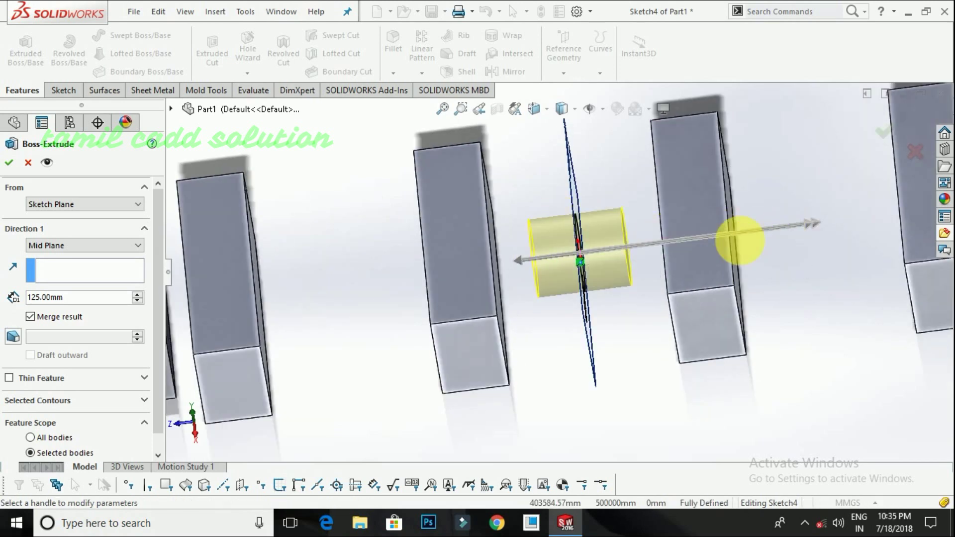
Step: Raise the Mid Plane depth to 465 mm and accept the shaft extrusion
click(138, 294)
click(138, 295)
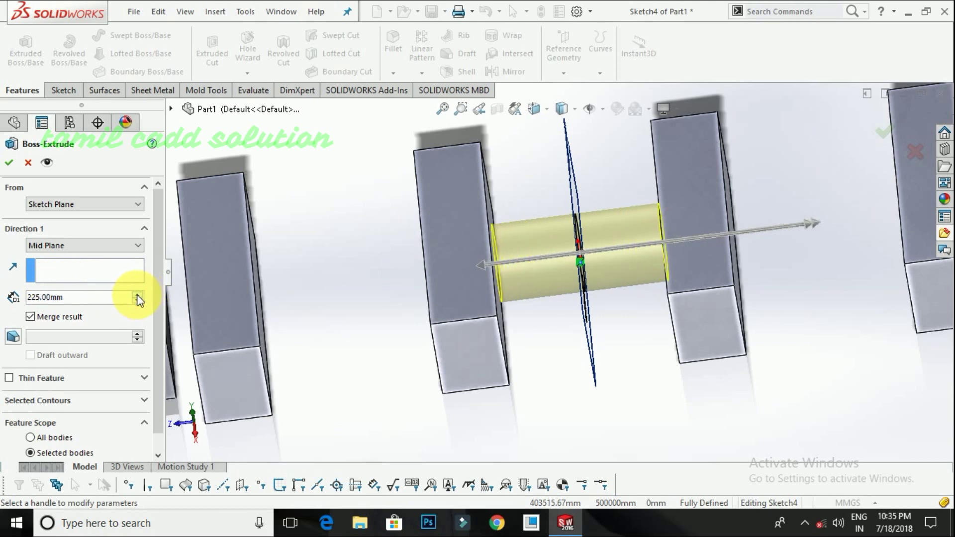
click(137, 295)
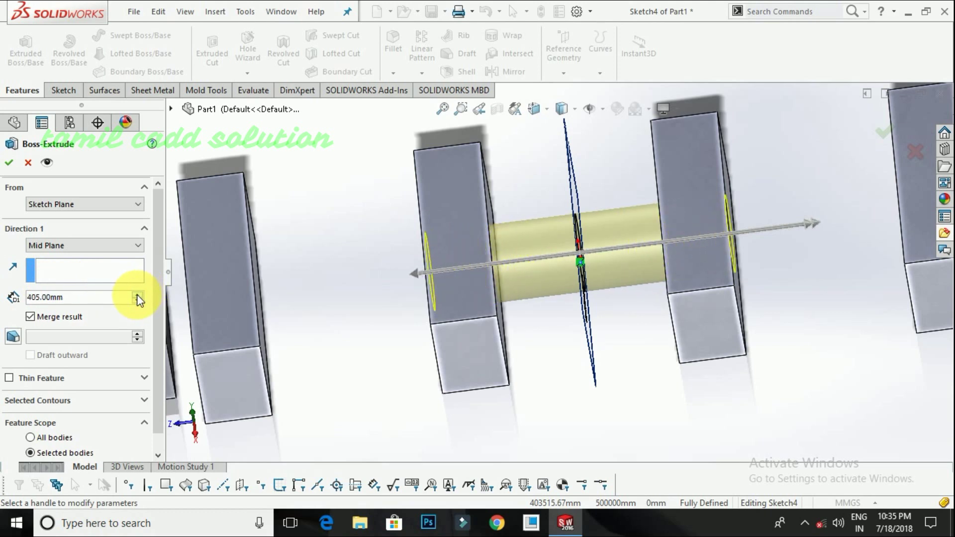
click(81, 247)
click(88, 248)
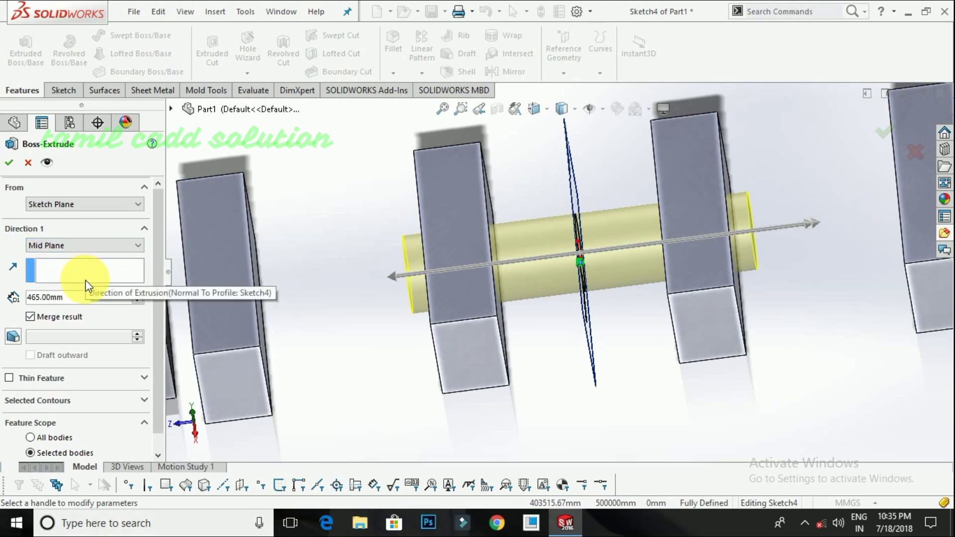
middle_drag(388, 381, 395, 387)
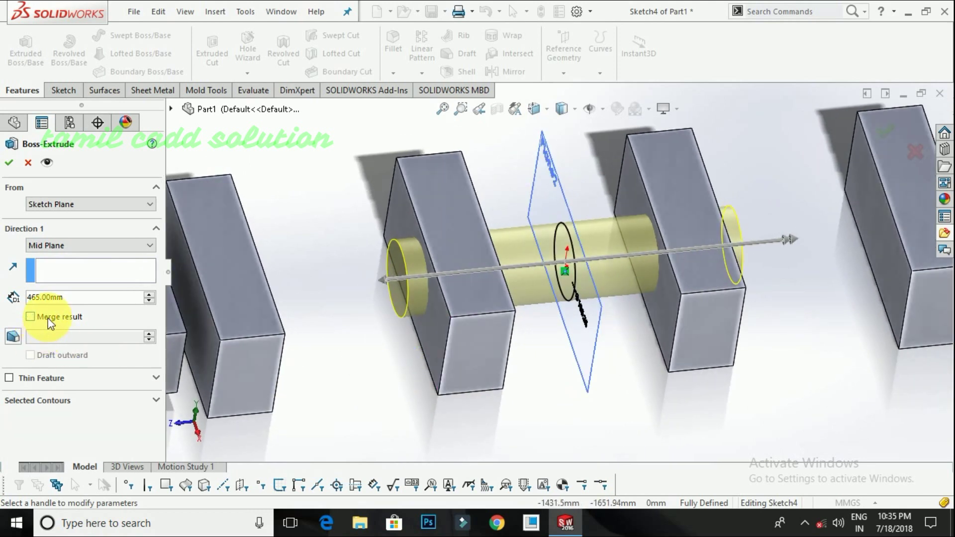
click(9, 162)
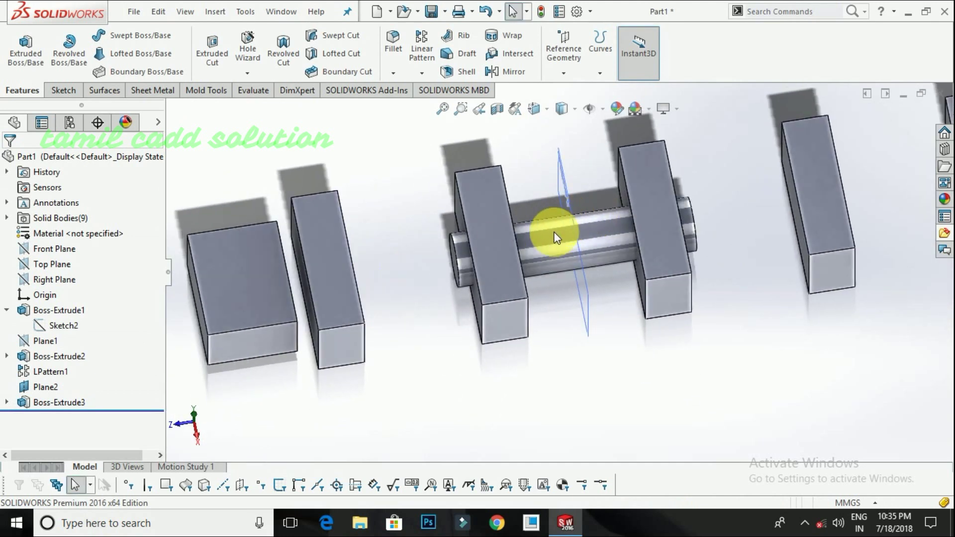
click(551, 241)
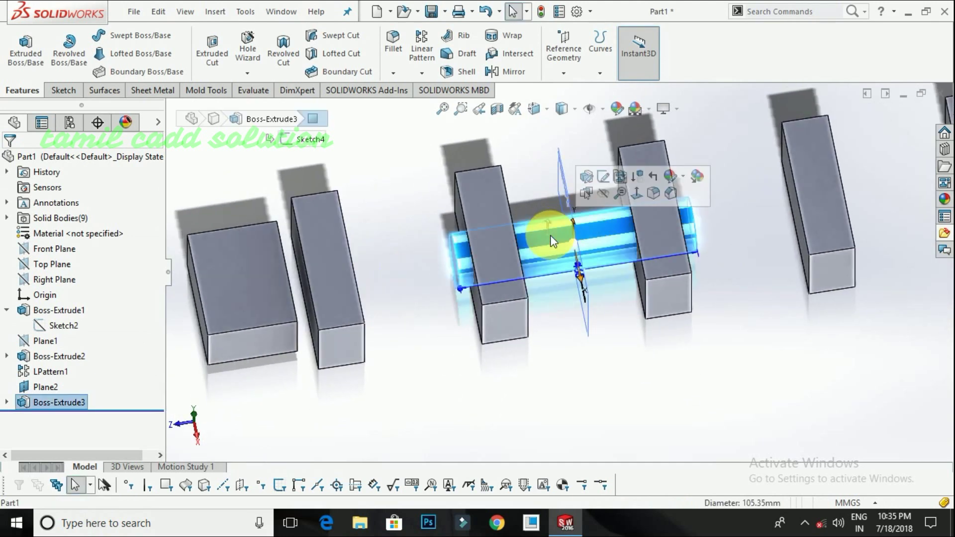
mouse_move(561, 337)
middle_down()
mouse_move(571, 298)
mouse_move(587, 326)
mouse_move(573, 330)
mouse_move(571, 315)
mouse_move(546, 342)
mouse_move(667, 302)
middle_up()
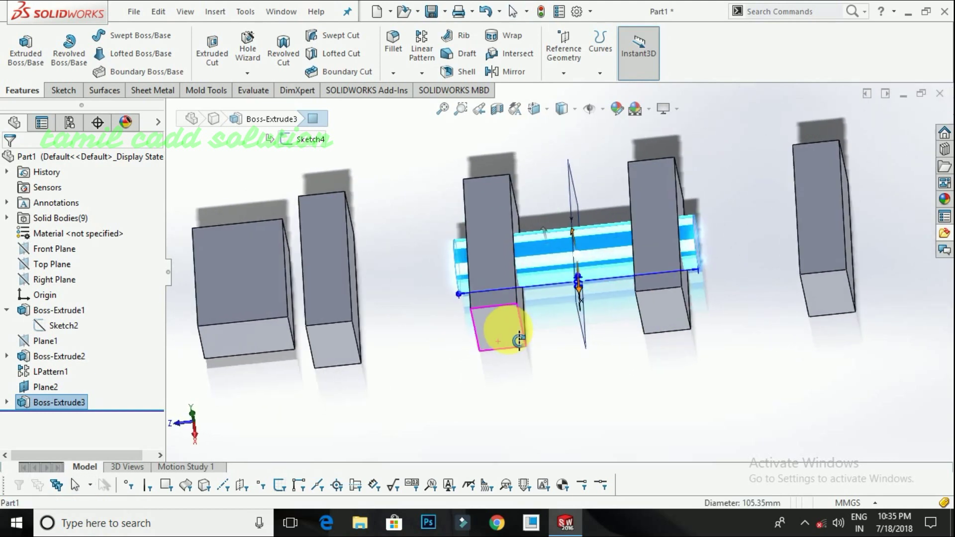
middle_drag(504, 347, 561, 331)
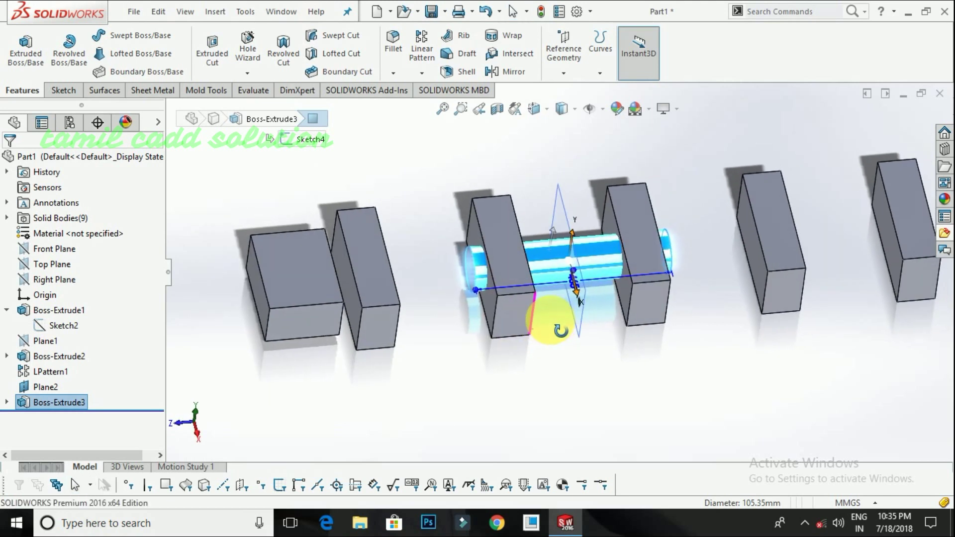
middle_drag(560, 331, 548, 323)
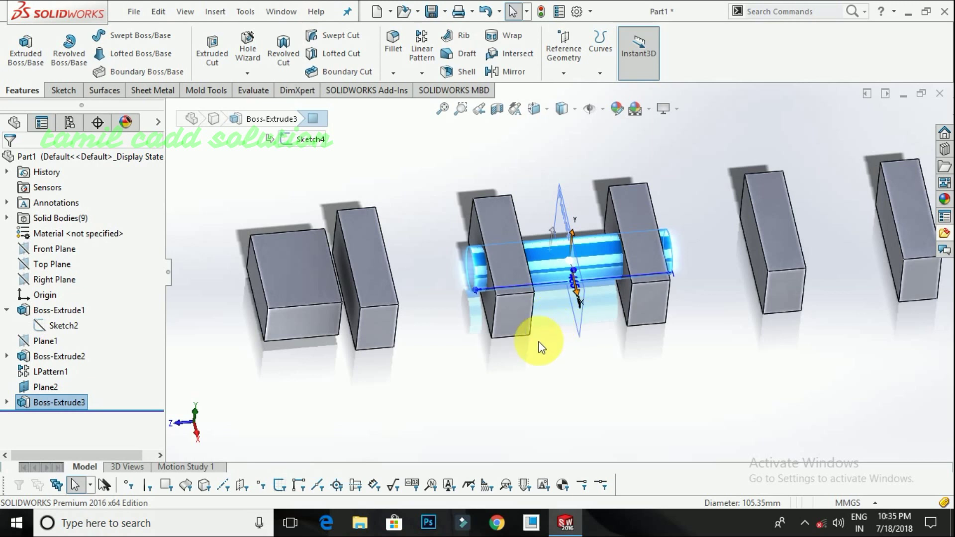
Step: Edit Boss-Extrude3 to turn on Merge result, joining the shaft with both blocks
right_click(62, 400)
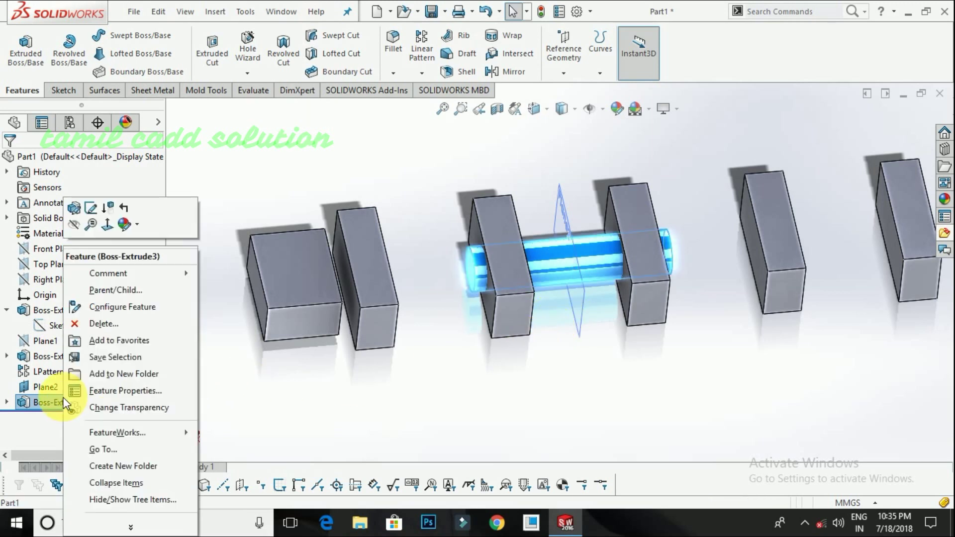
click(74, 208)
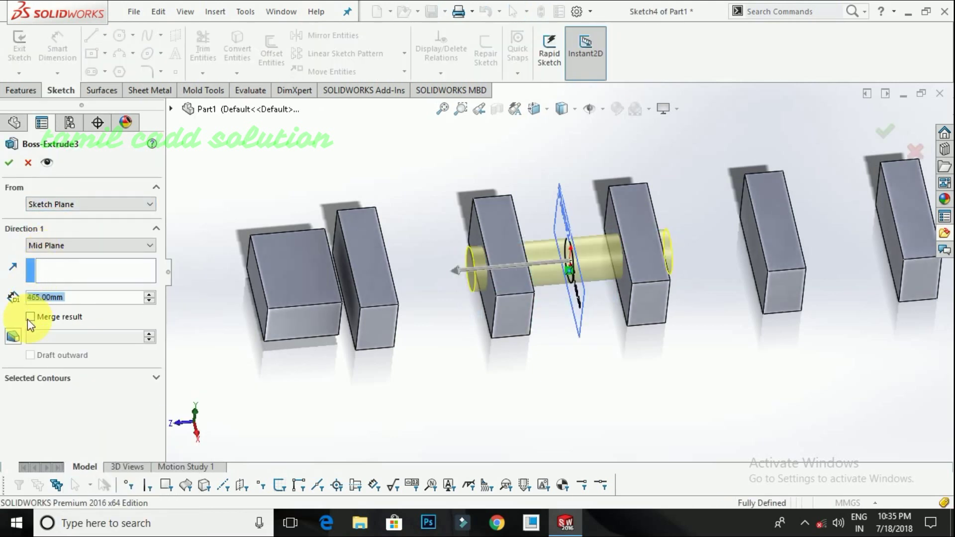
click(8, 162)
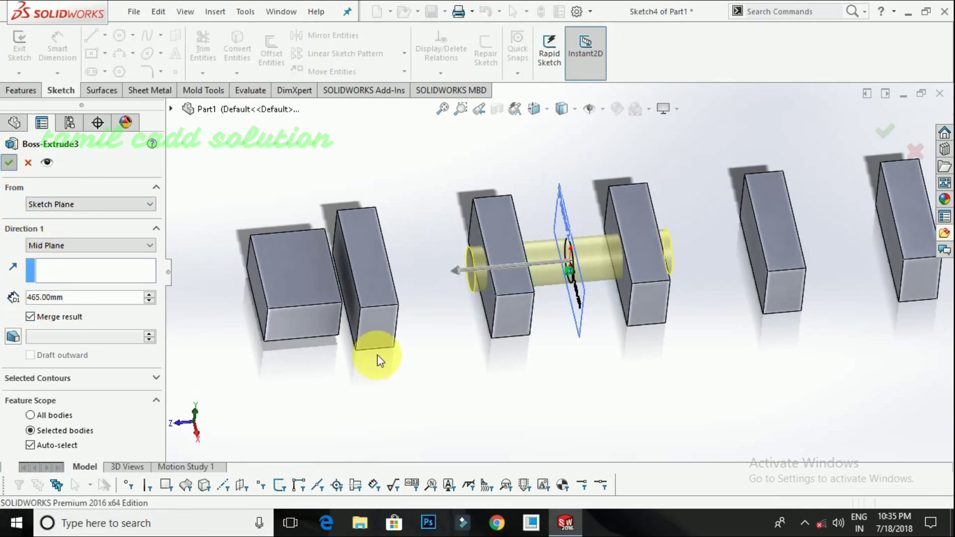
Step: Inspect the merged shaft from orbit and isometric views, checking its protruding ends
click(546, 262)
middle_drag(544, 292, 603, 256)
scroll(568, 290, down, 3)
middle_drag(569, 290, 735, 268)
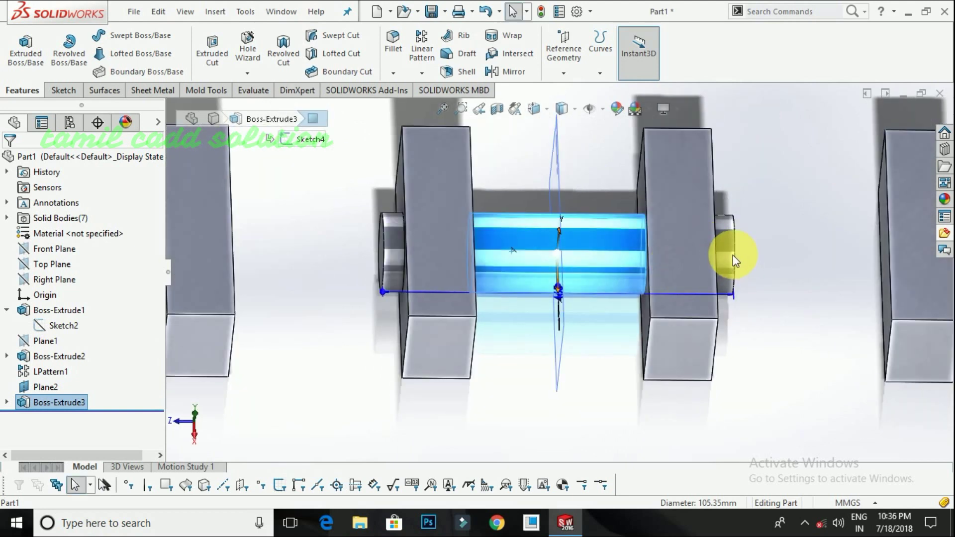
key(ctrl+7)
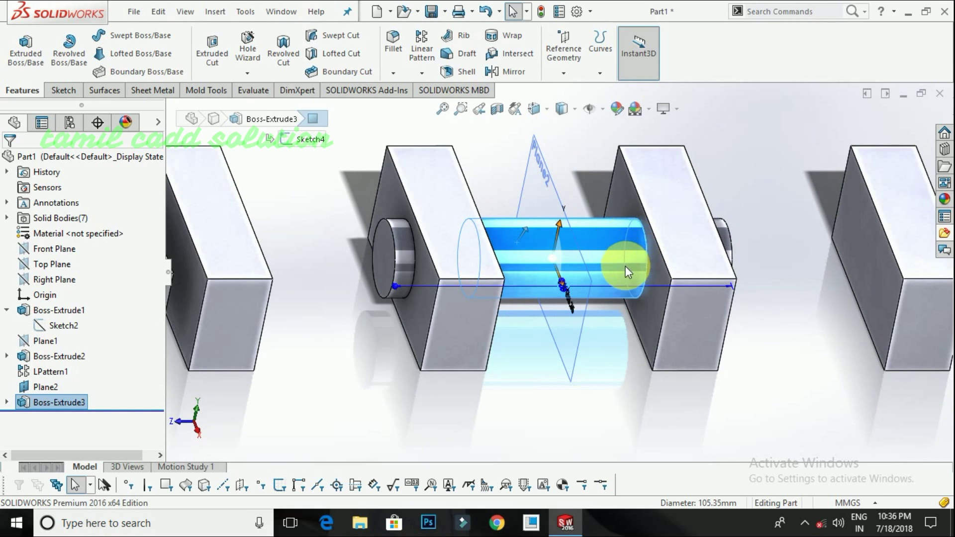
click(550, 383)
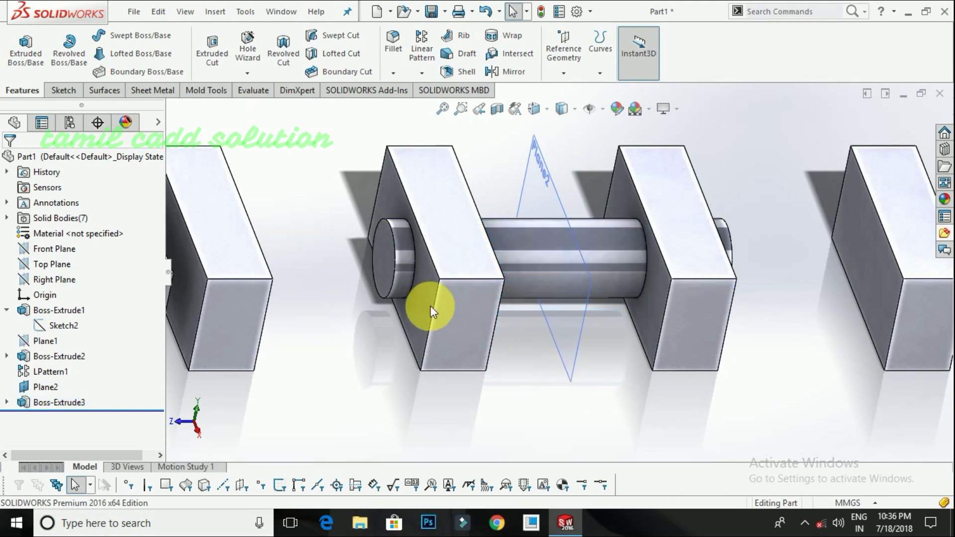
click(406, 277)
middle_drag(405, 277, 556, 395)
click(557, 394)
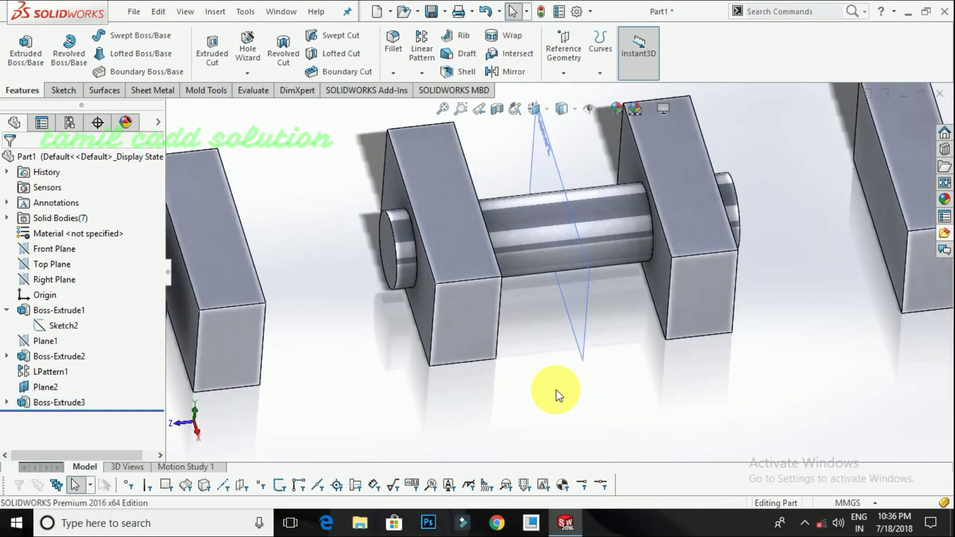
middle_drag(488, 334, 552, 239)
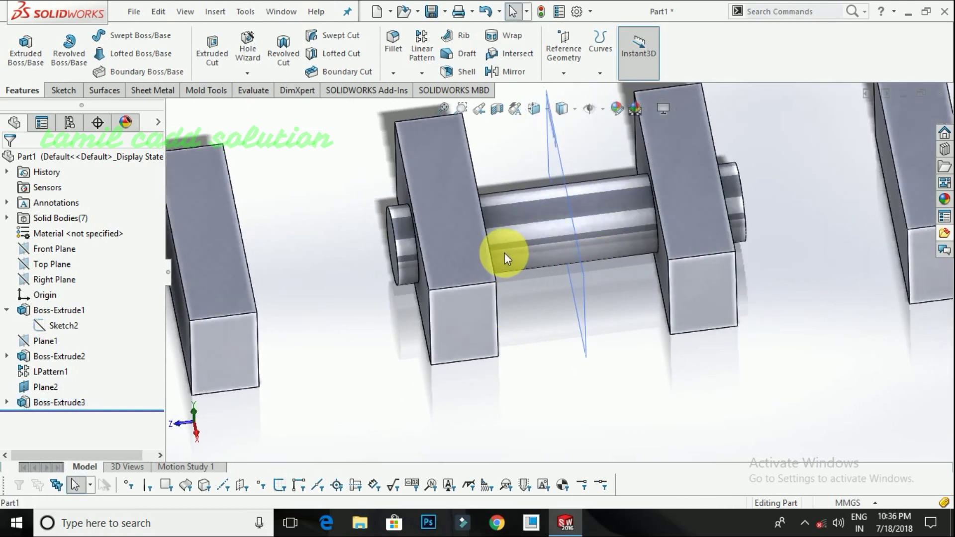
middle_drag(651, 228, 443, 294)
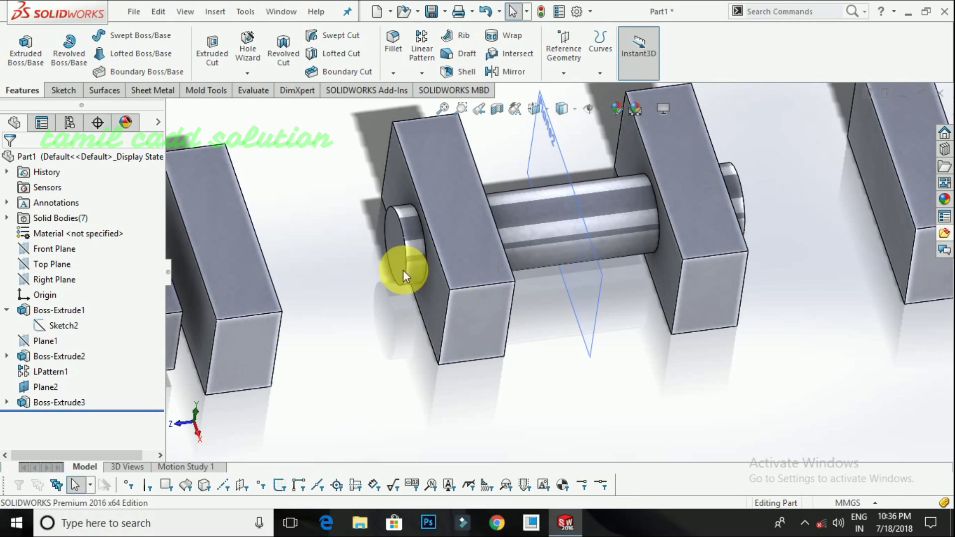
Step: Edit Boss-Extrude3 to enable draft at 8.00°, tapering the shaft toward both ends
right_click(40, 400)
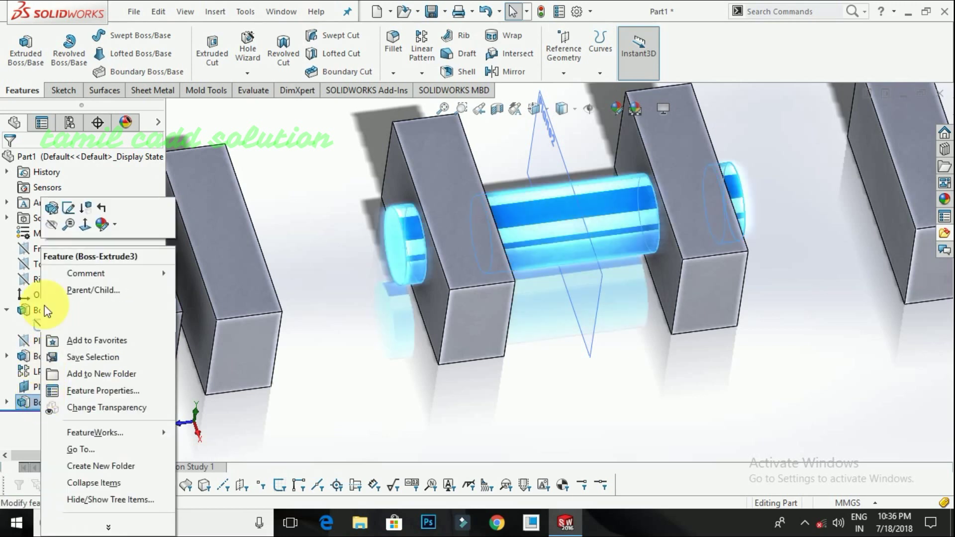
click(52, 208)
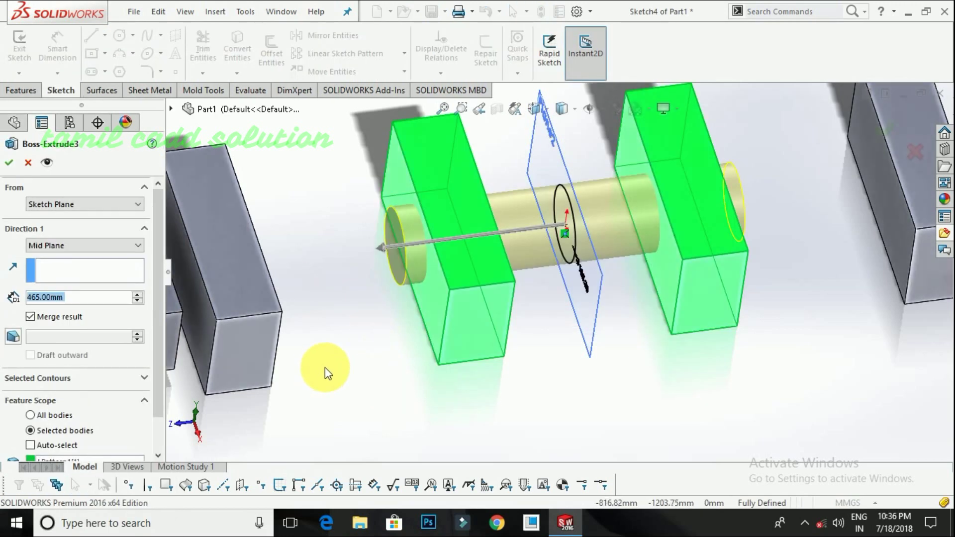
scroll(525, 315, up, 3)
scroll(475, 266, down, 5)
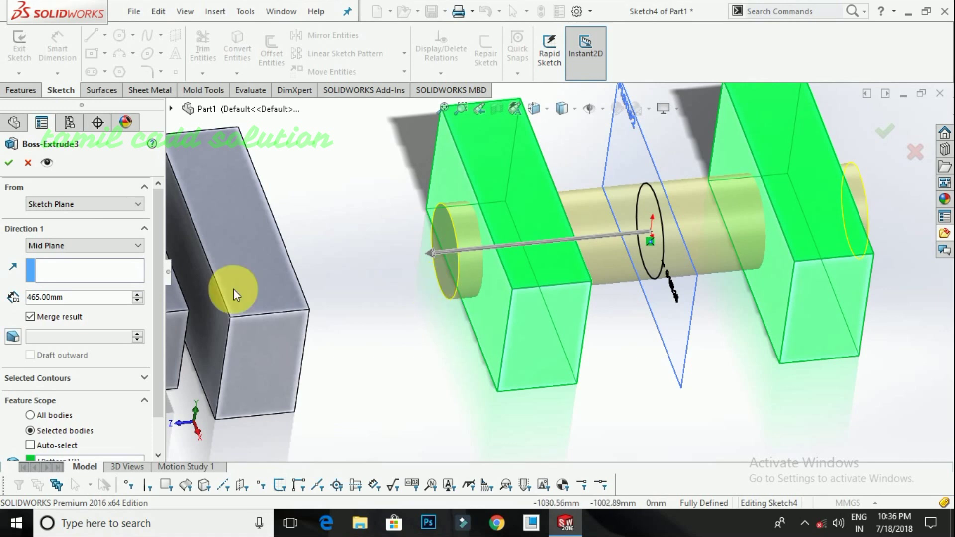
click(10, 339)
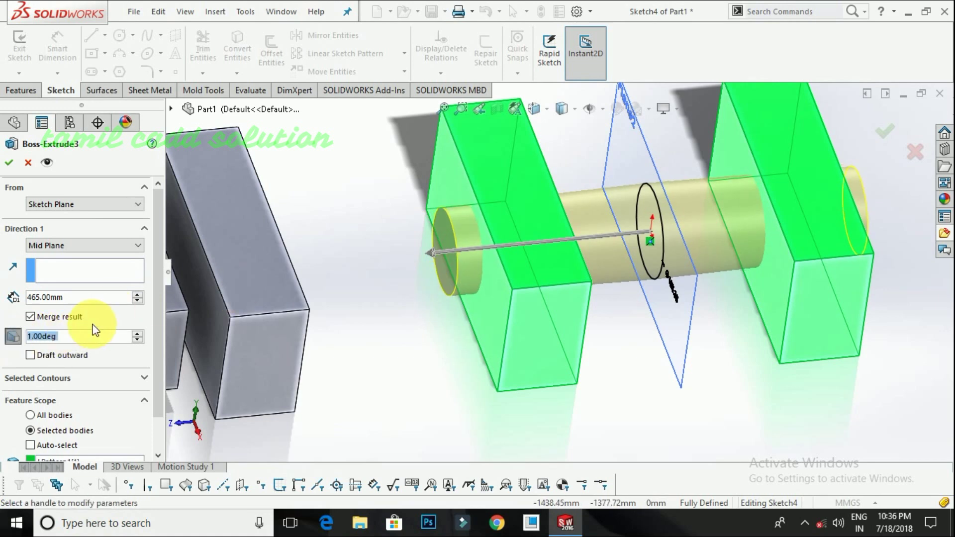
click(135, 333)
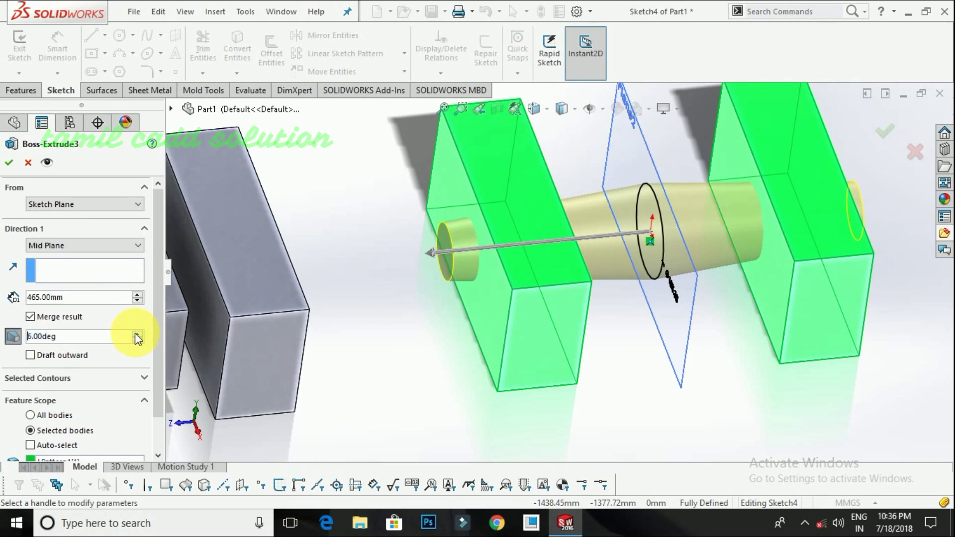
mouse_move(434, 354)
middle_down()
mouse_move(426, 366)
mouse_move(469, 366)
mouse_move(432, 368)
middle_up()
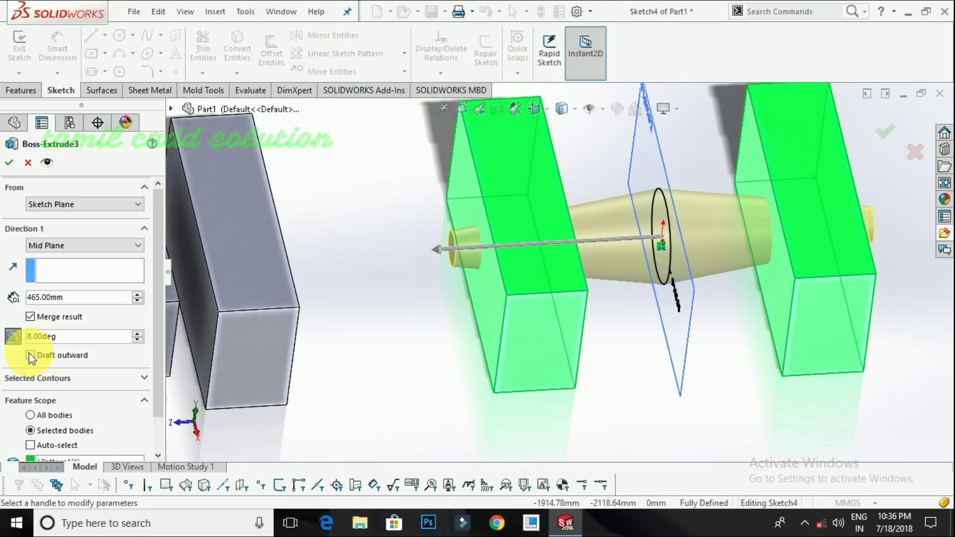
Step: Make Direction 1 Blind at 357 mm with a 3° outward draft, and enable Direction 2
click(77, 246)
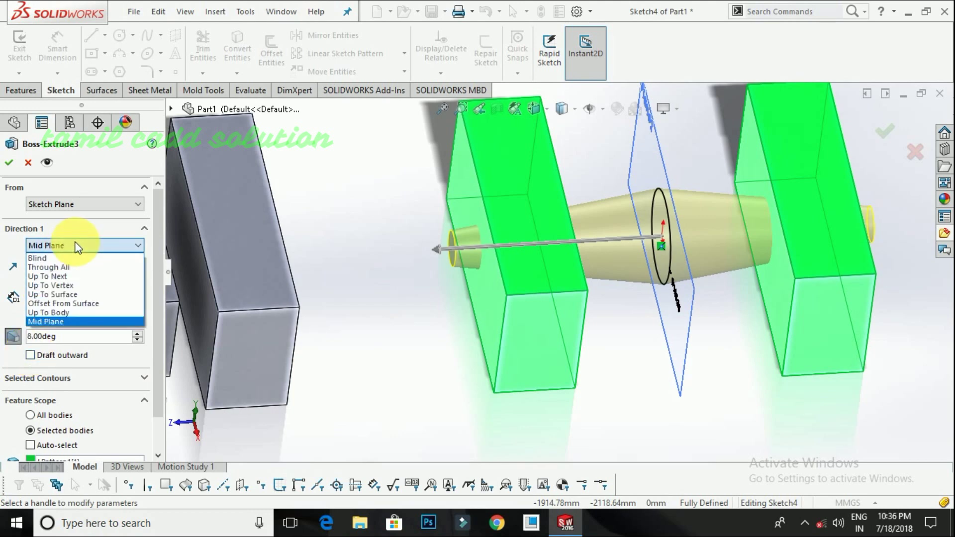
click(64, 259)
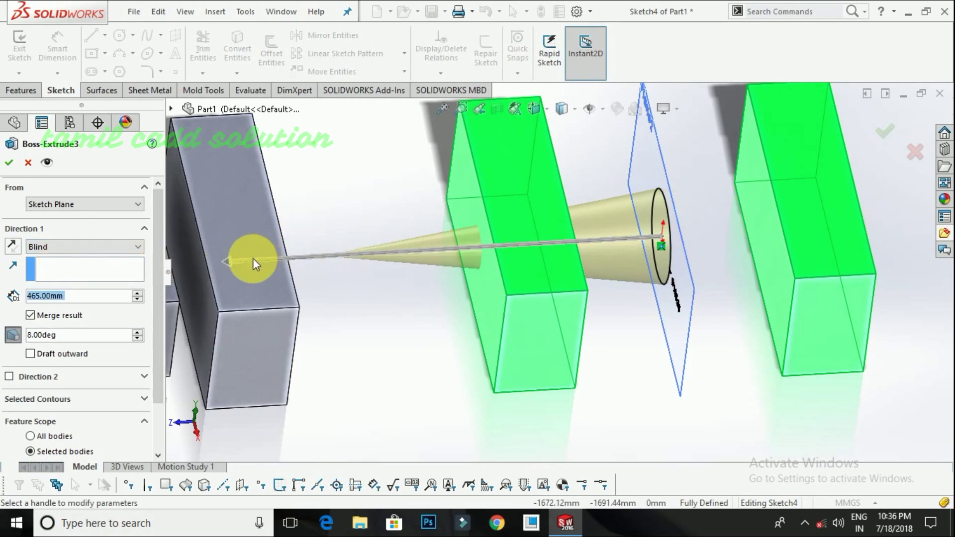
drag(226, 262, 323, 255)
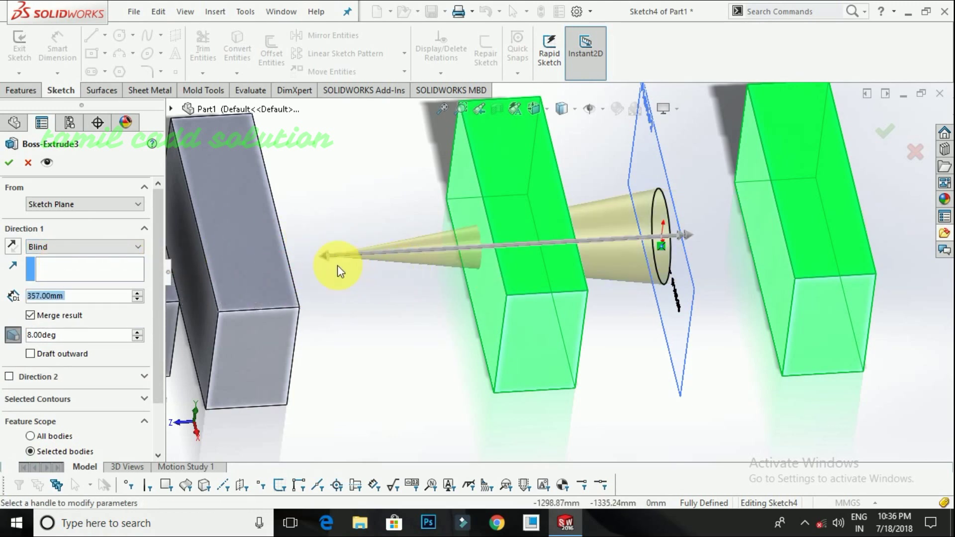
click(136, 339)
click(136, 339)
click(136, 339)
click(136, 339)
click(137, 339)
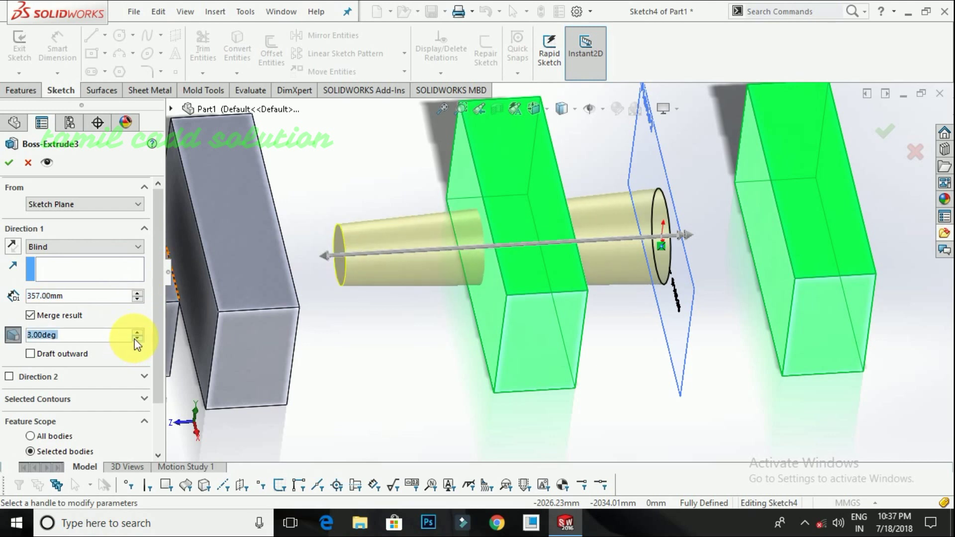
click(30, 354)
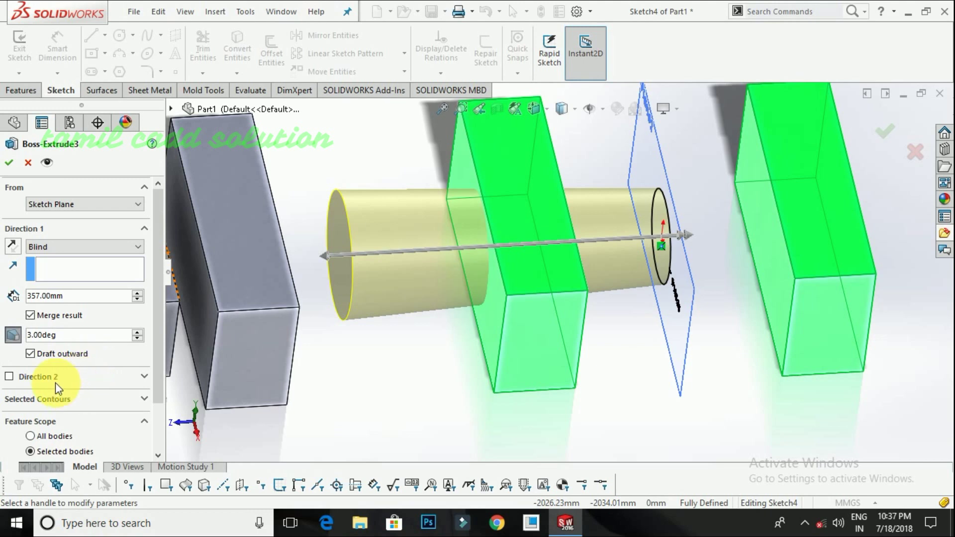
click(9, 376)
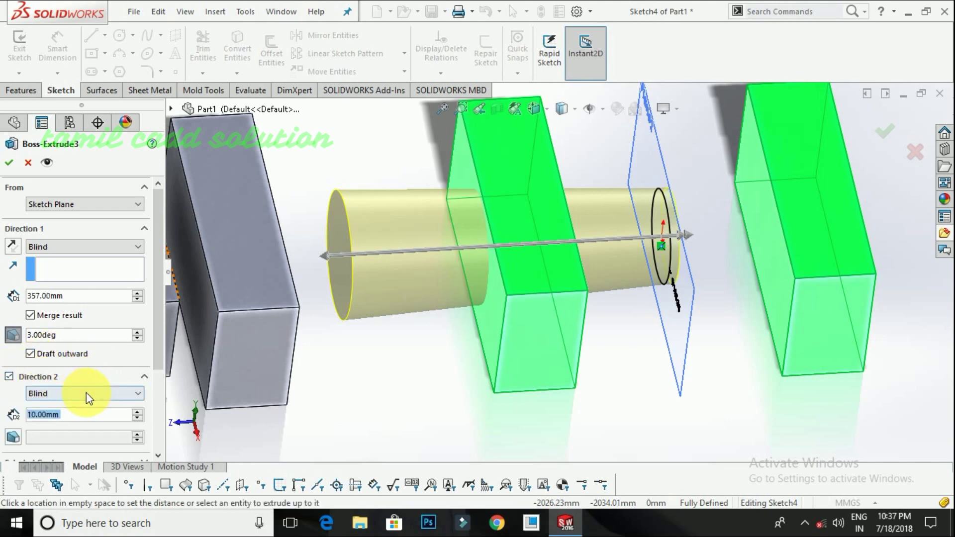
Step: Set the Direction 2 depth to 80 mm
click(137, 412)
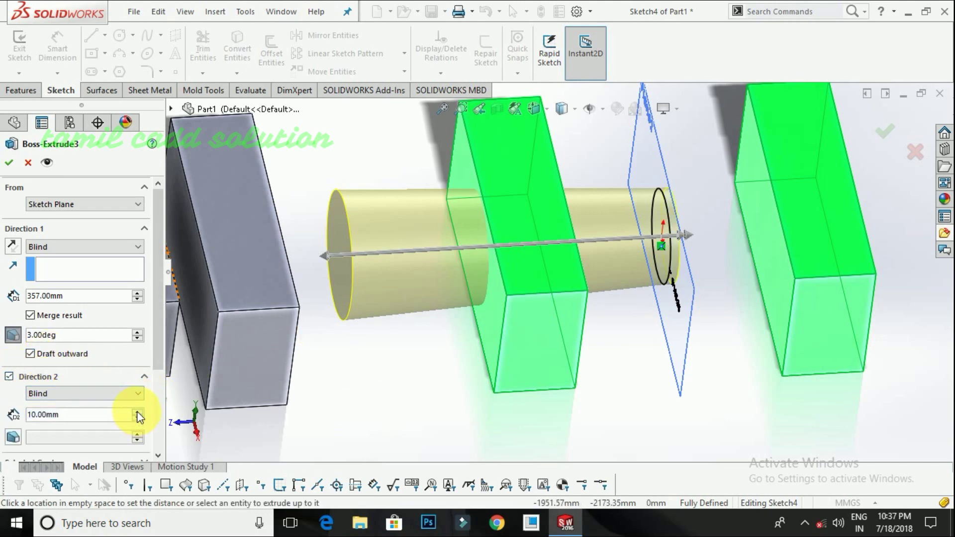
click(137, 412)
click(137, 412)
click(137, 412)
click(137, 412)
click(138, 412)
click(138, 412)
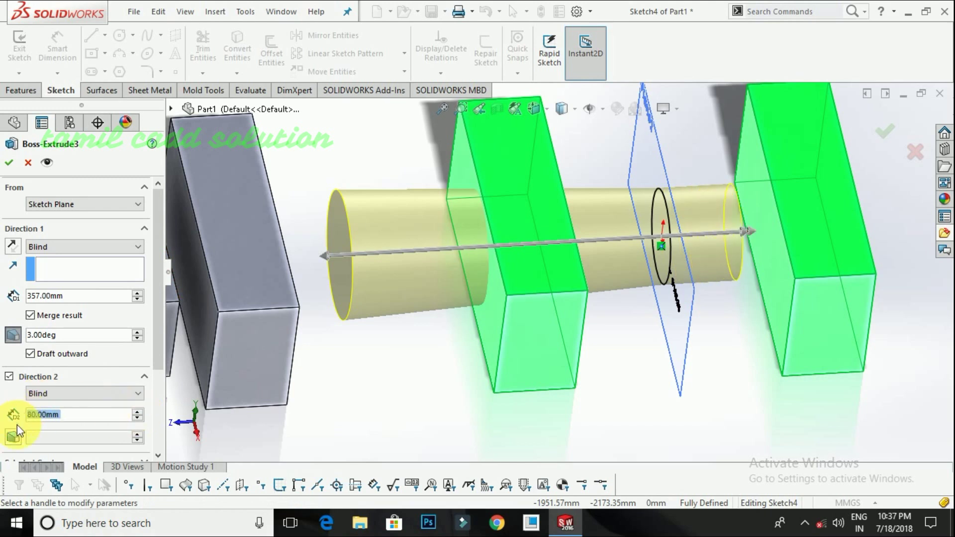
Step: Give Direction 2 a 19° draft and apply Boss-Extrude3 as a tapered shaft
click(13, 436)
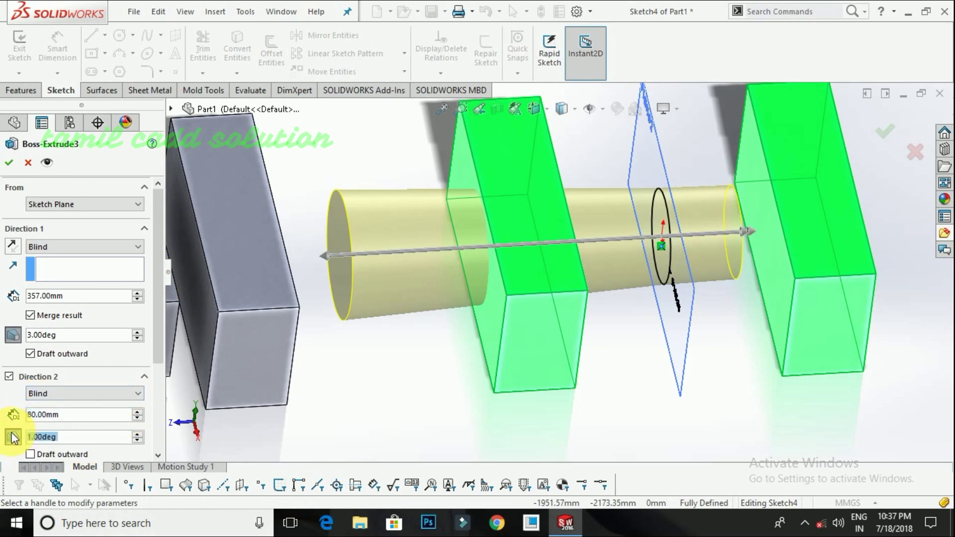
click(137, 434)
click(137, 434)
click(137, 433)
click(138, 433)
click(137, 434)
click(138, 433)
click(138, 433)
click(137, 434)
click(137, 434)
click(138, 433)
click(137, 434)
click(137, 434)
click(138, 434)
click(137, 434)
click(137, 434)
click(137, 434)
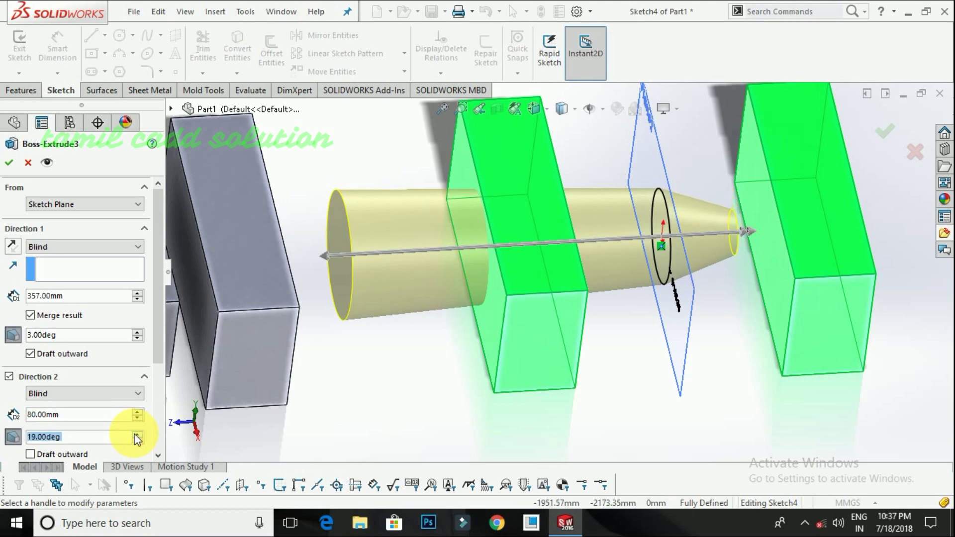
drag(157, 341, 157, 393)
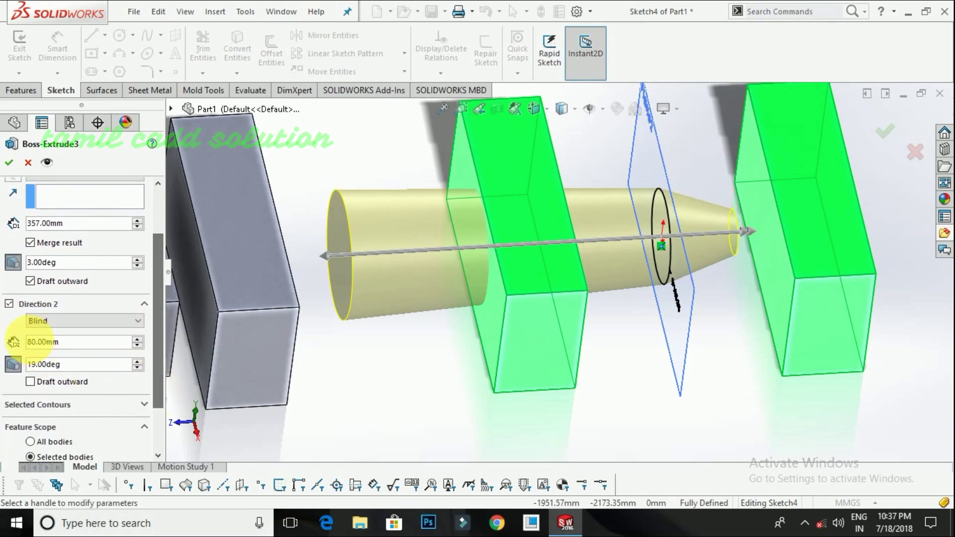
click(8, 163)
middle_drag(397, 357, 713, 251)
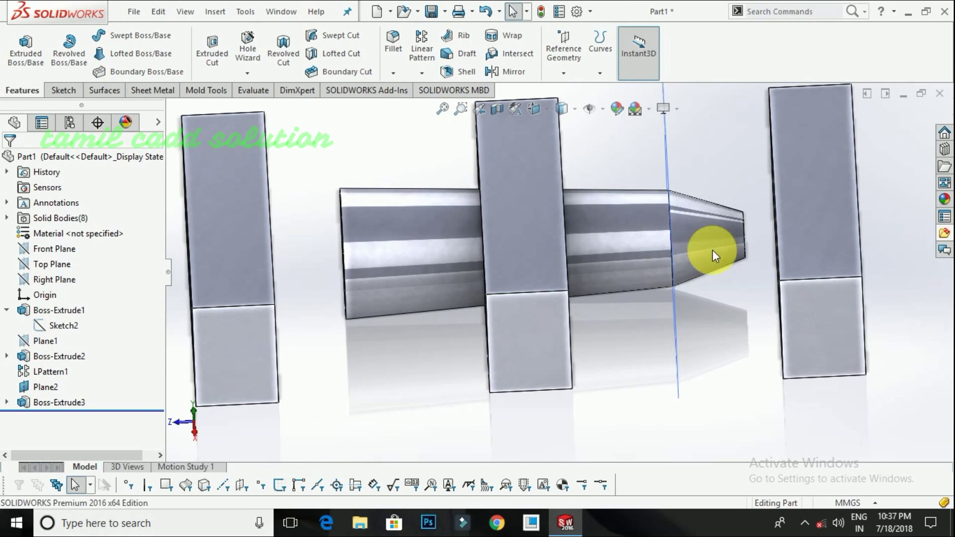
Step: Inspect the cone and cylinder faces, then reopen Boss-Extrude3 for editing
click(713, 251)
click(371, 260)
click(417, 431)
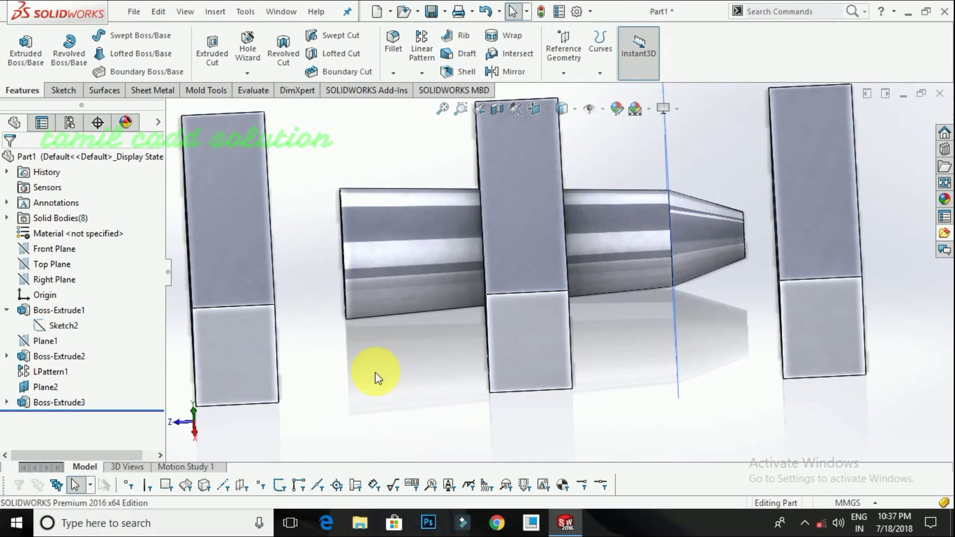
right_click(57, 401)
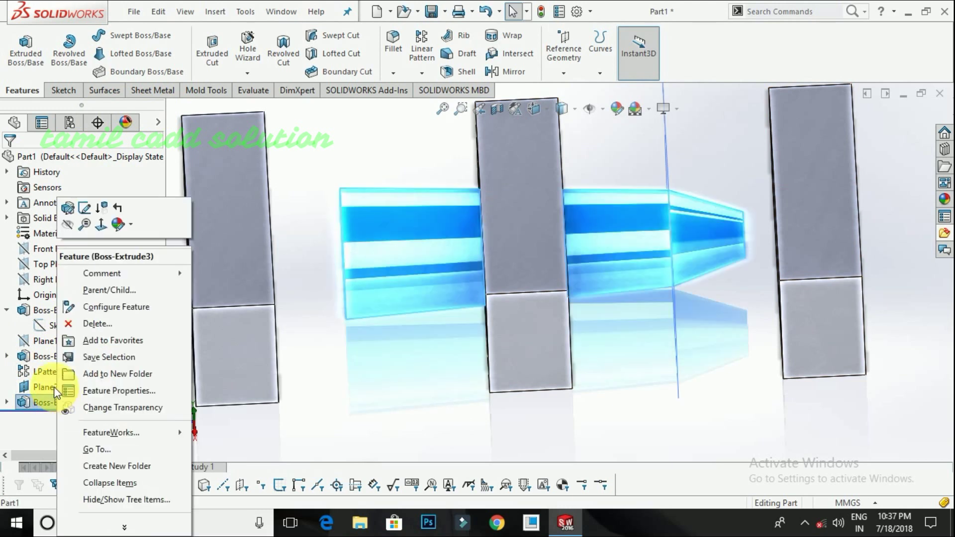
click(71, 215)
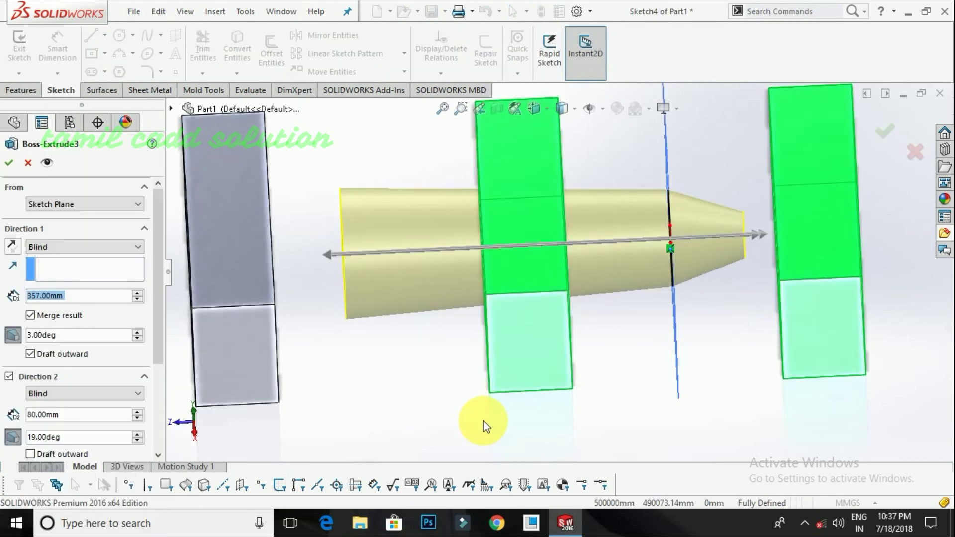
Step: Remove both drafts and Direction 2, accept, then undo back to Sketch4
middle_drag(455, 417, 478, 450)
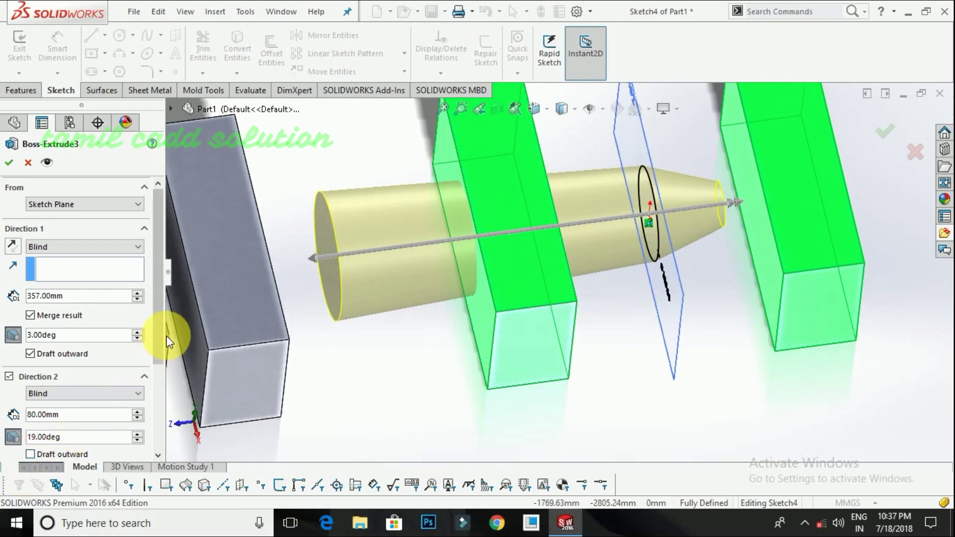
drag(153, 342, 100, 415)
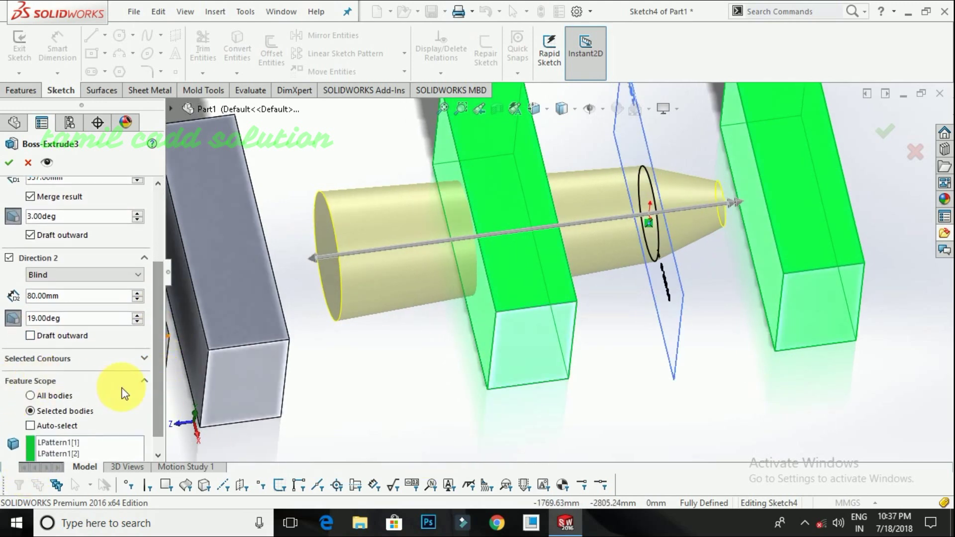
scroll(157, 379, down, 1)
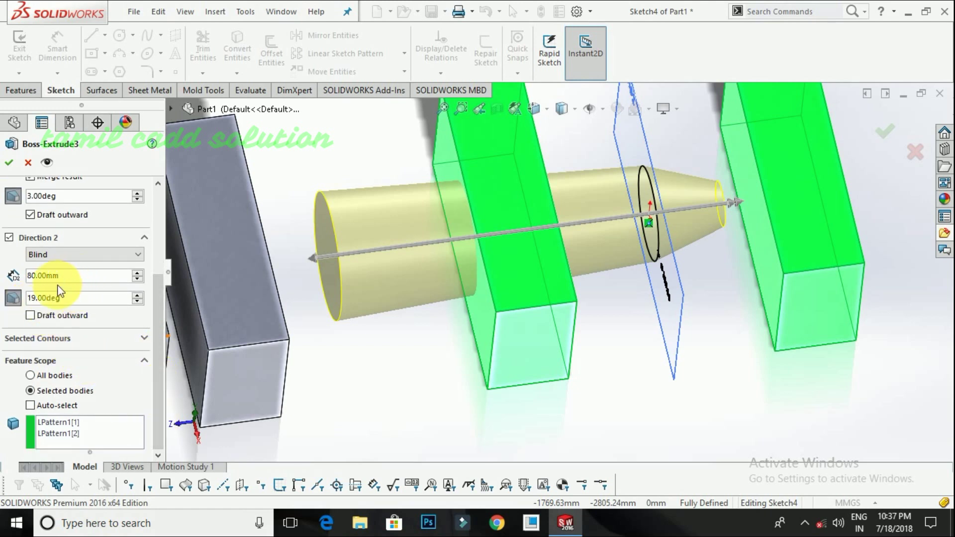
click(12, 299)
click(13, 209)
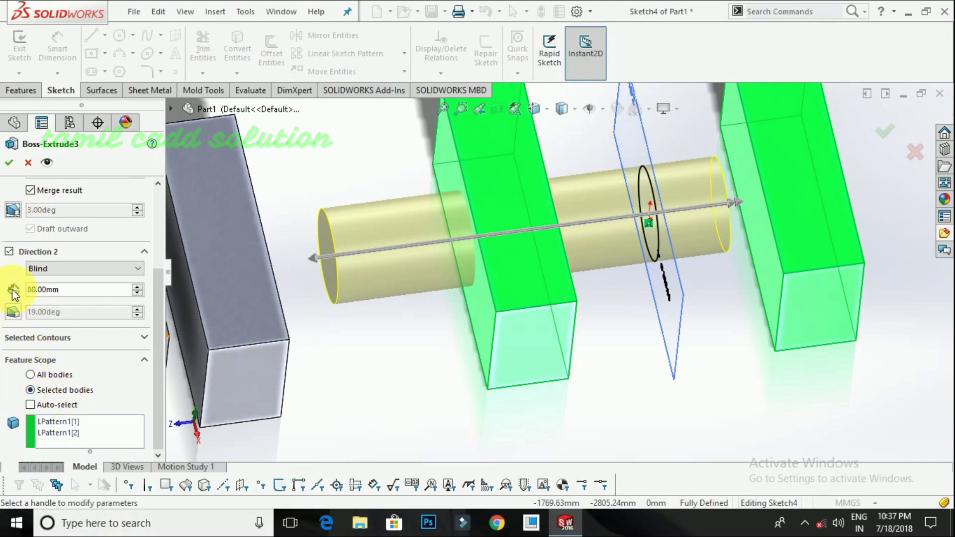
click(9, 252)
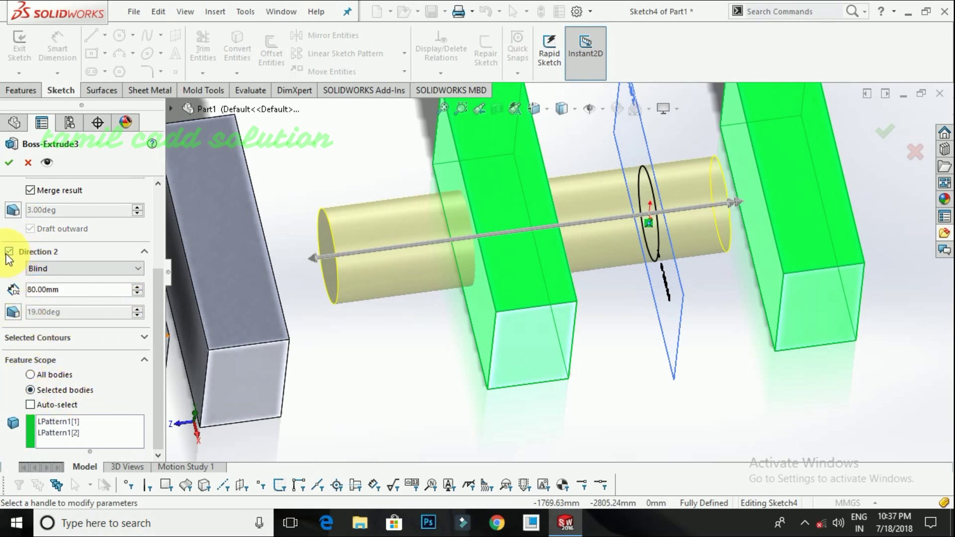
click(28, 339)
click(30, 339)
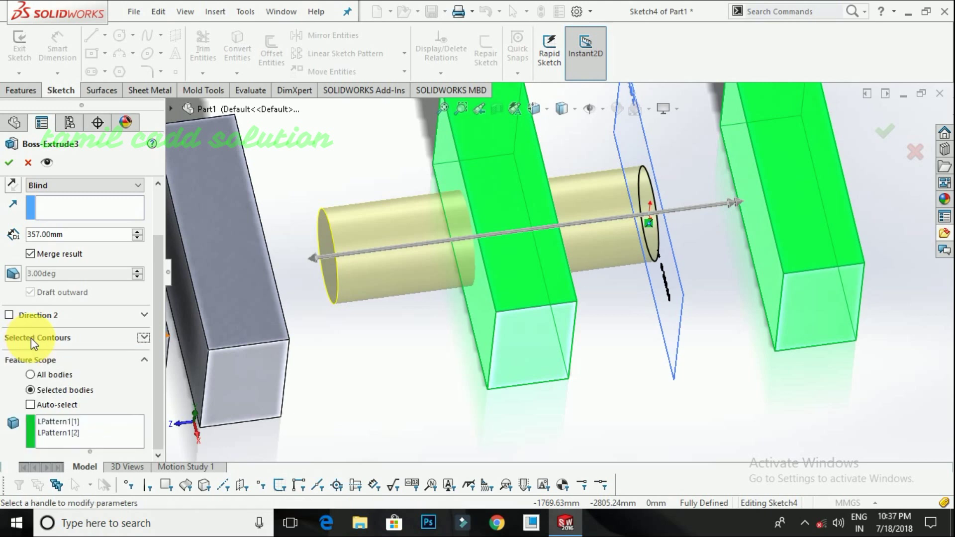
key(Return)
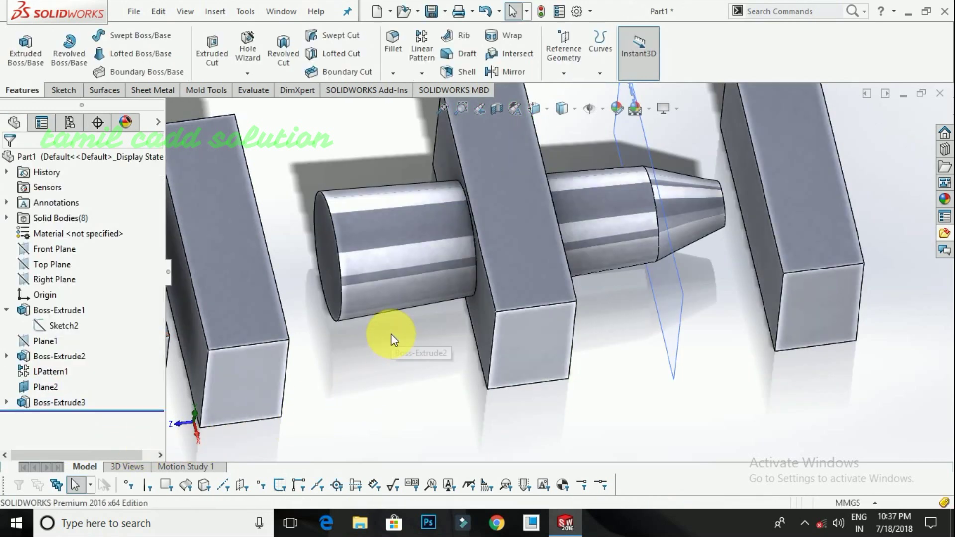
scroll(389, 341, up, 5)
key(ctrl+z)
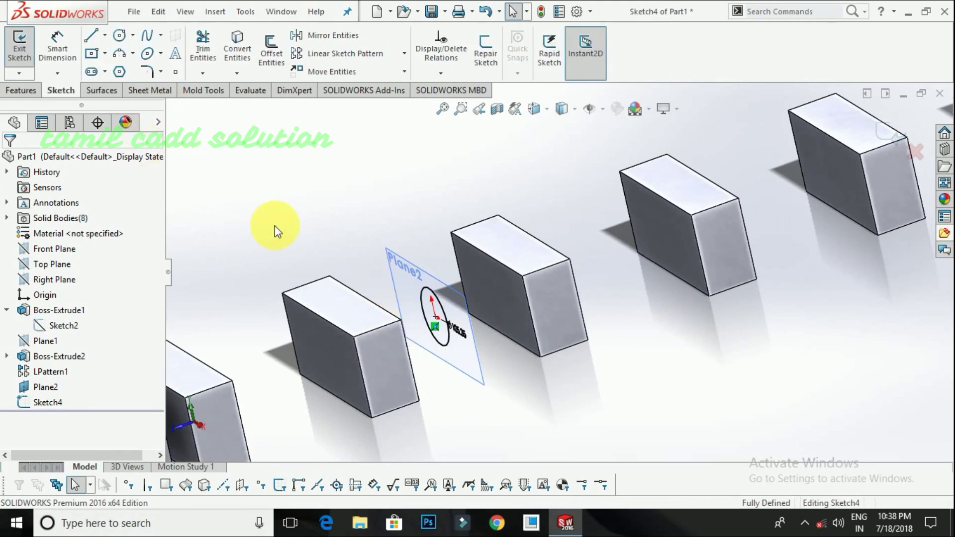
Step: Start a new thin-feature extrusion from the circle sketch on Plane2
scroll(405, 292, up, 2)
click(22, 90)
click(26, 49)
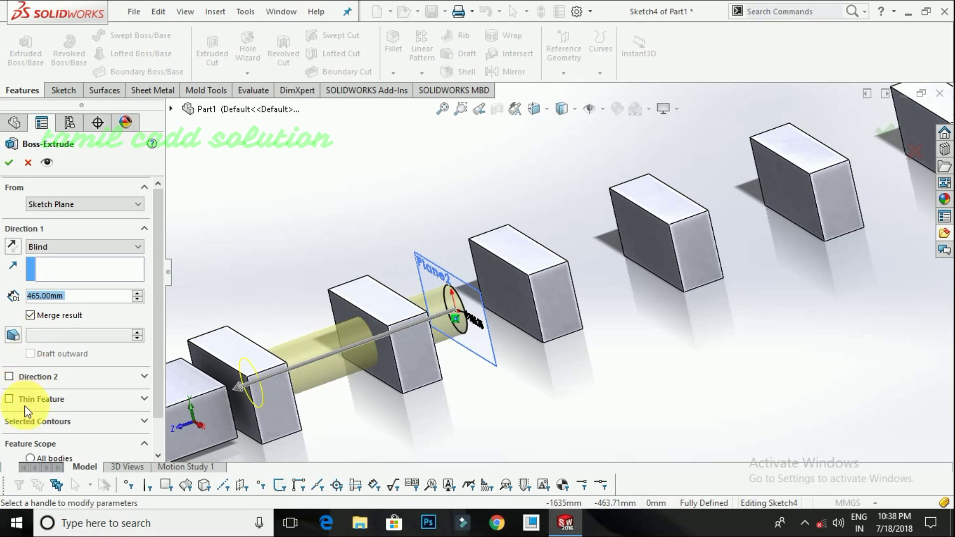
click(9, 399)
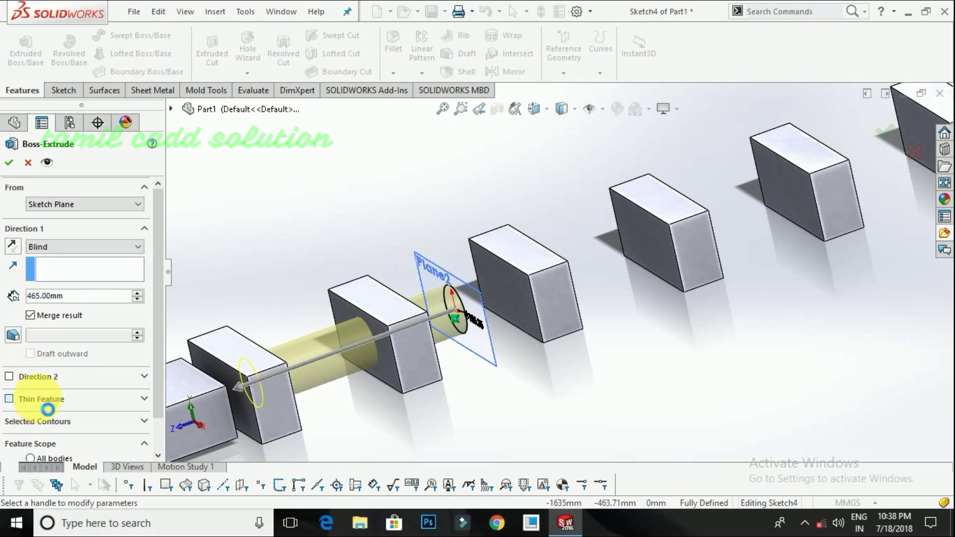
middle_drag(269, 398, 348, 360)
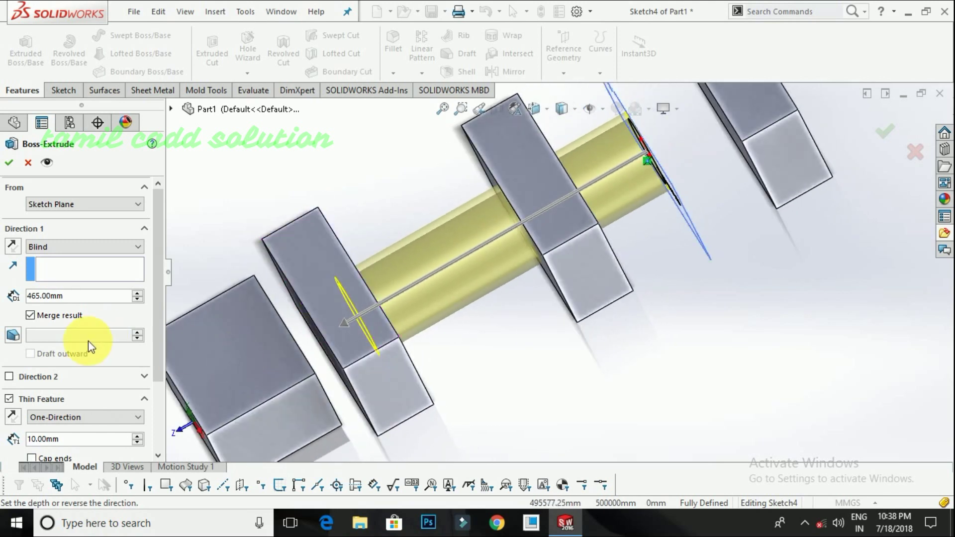
drag(157, 339, 160, 371)
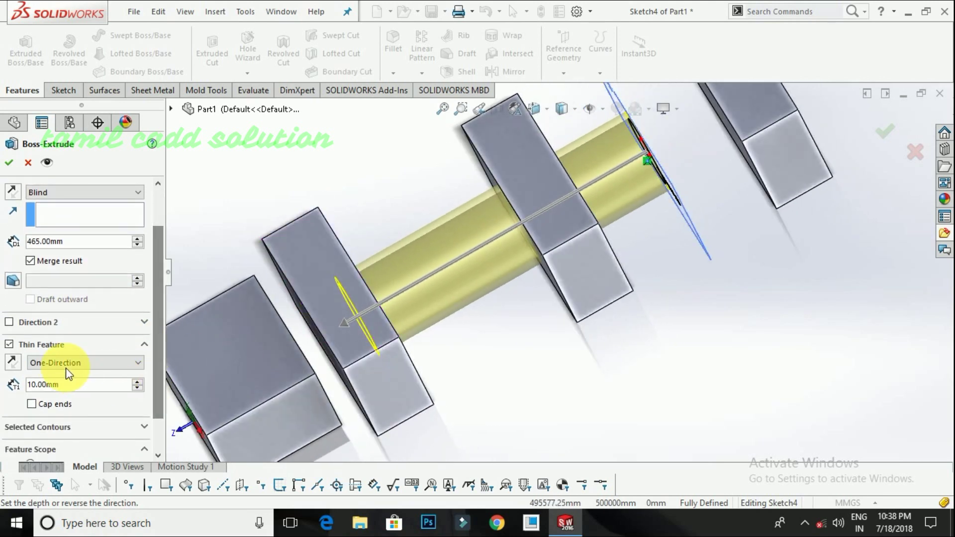
Step: Make the 10 mm thin wall Mid-Plane with capped ends and show a detailed preview
click(53, 366)
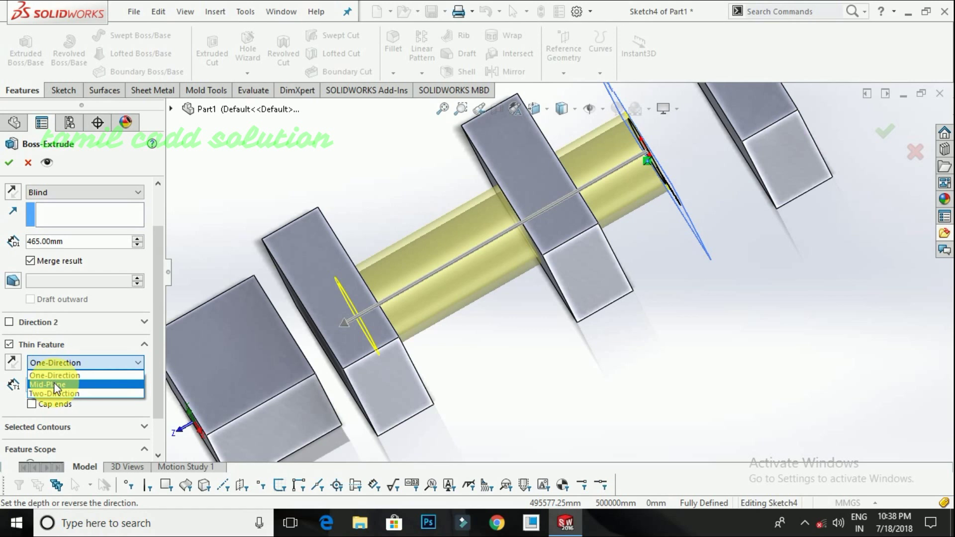
click(54, 383)
scroll(640, 166, down, 3)
middle_drag(640, 166, 511, 207)
scroll(464, 198, down, 3)
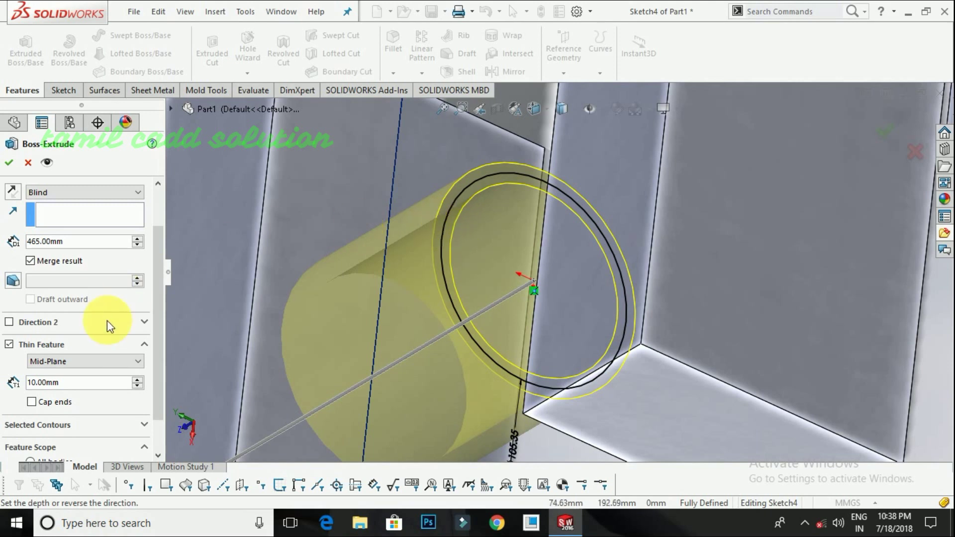
click(31, 401)
middle_drag(277, 379, 455, 320)
click(46, 162)
middle_drag(486, 270, 522, 279)
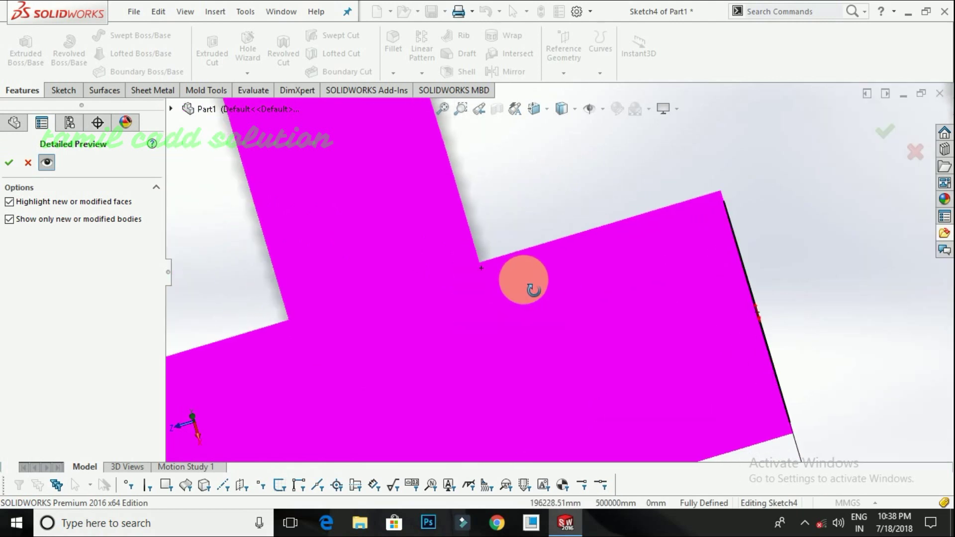
Step: Create Extrude-Thin1 and check its hollow interior with a section plane at -97 mm
click(9, 162)
middle_drag(554, 246, 429, 306)
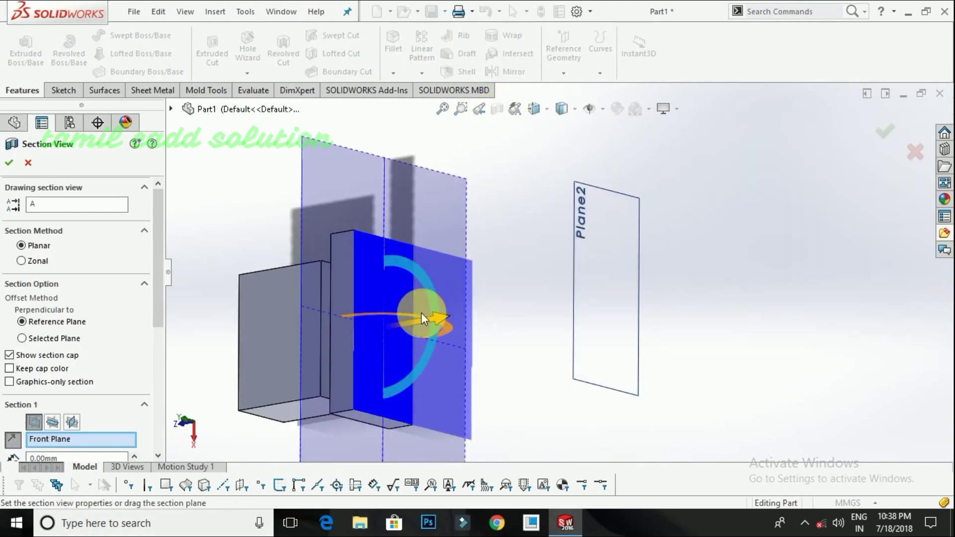
mouse_move(449, 318)
mouse_down()
mouse_move(494, 306)
mouse_move(431, 320)
mouse_up()
scroll(418, 304, down, 5)
middle_drag(419, 304, 397, 321)
scroll(397, 321, up, 3)
click(28, 163)
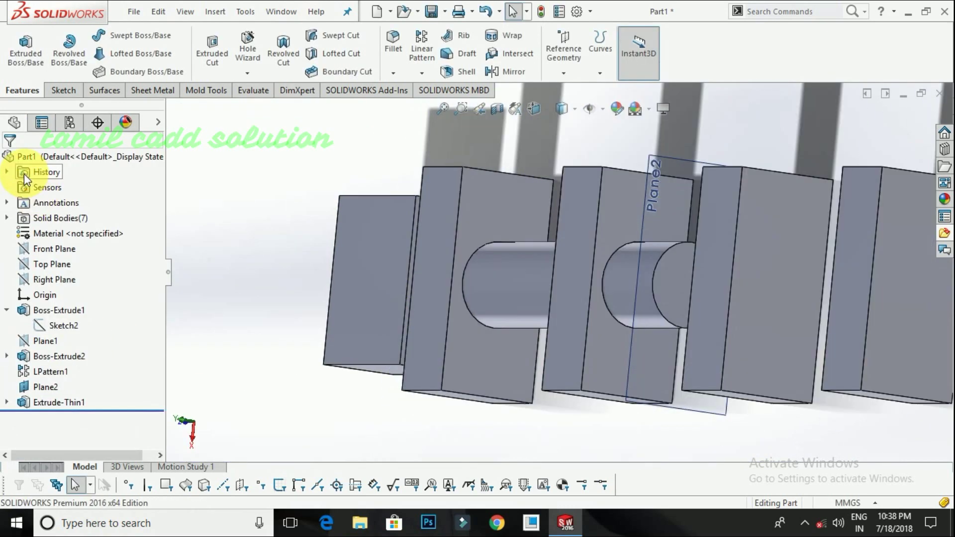
Step: Reopen the tube feature Extrude-Thin1 for editing
middle_drag(532, 305, 542, 279)
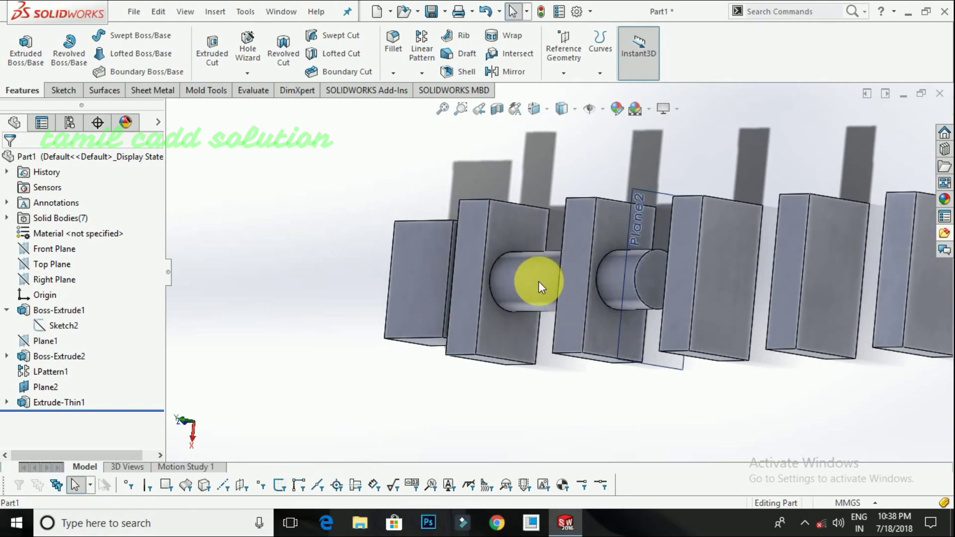
right_click(538, 281)
click(550, 146)
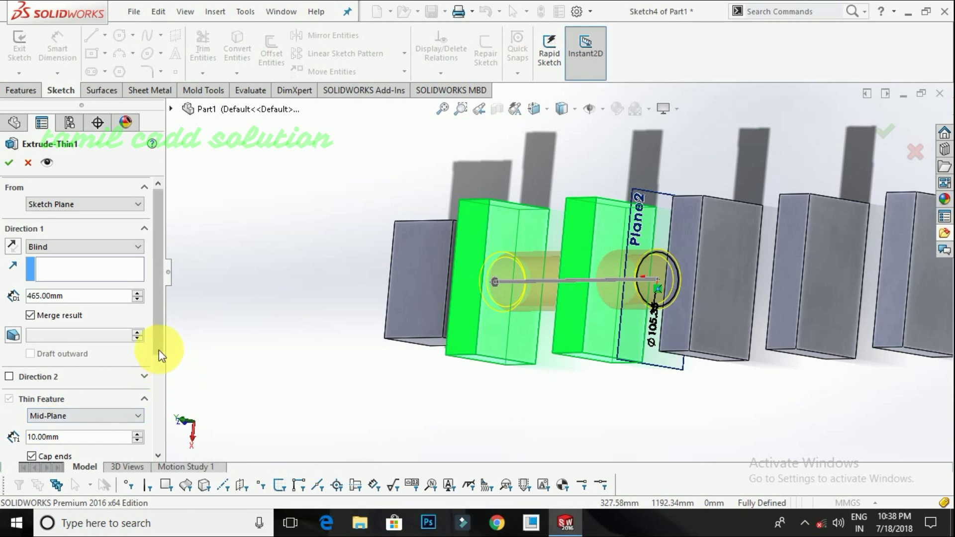
Step: Confirm Extrude-Thin1 unchanged with its Mid-Plane 10 mm wall and capped ends
scroll(159, 368, down, 3)
click(85, 326)
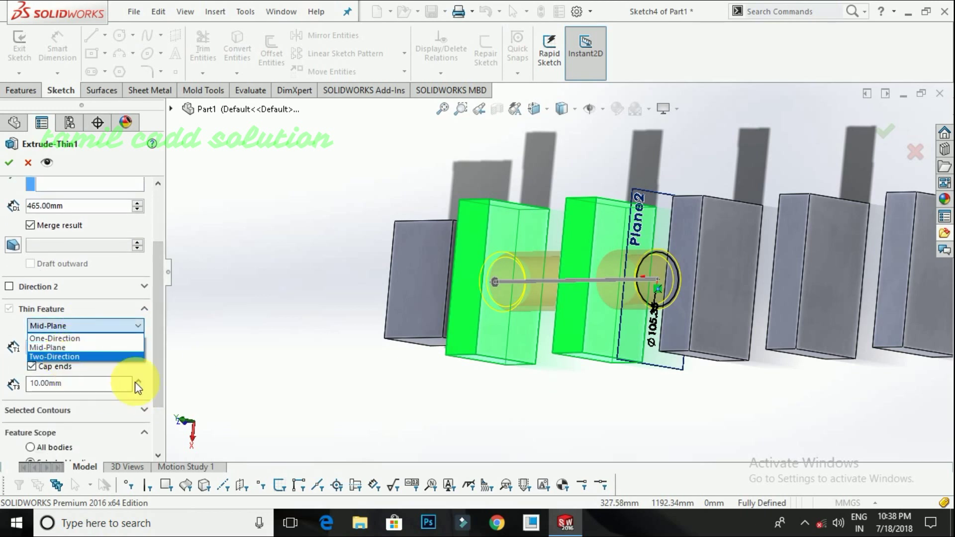
click(197, 365)
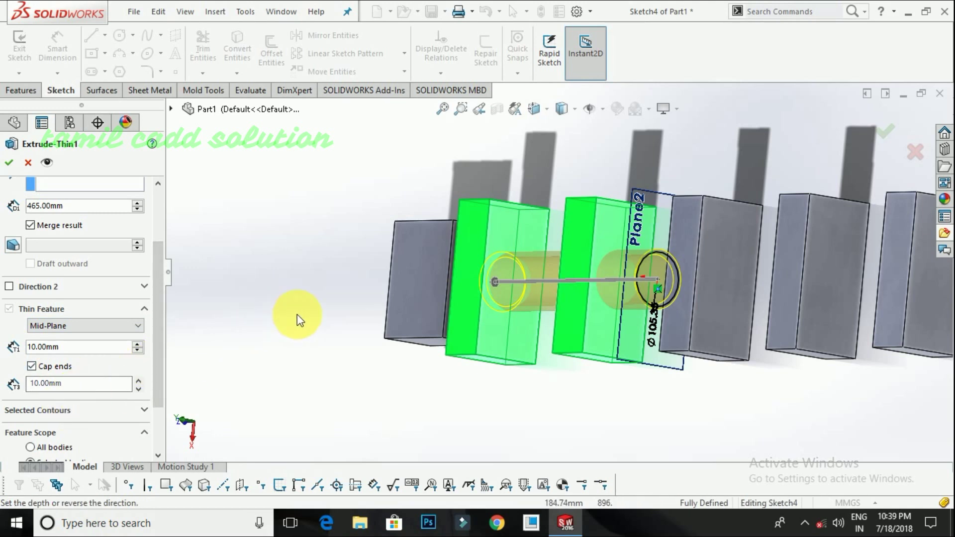
key(Return)
Step: Start a sketch on the end block face and draw a Ø76.04 mm circle
right_click(422, 267)
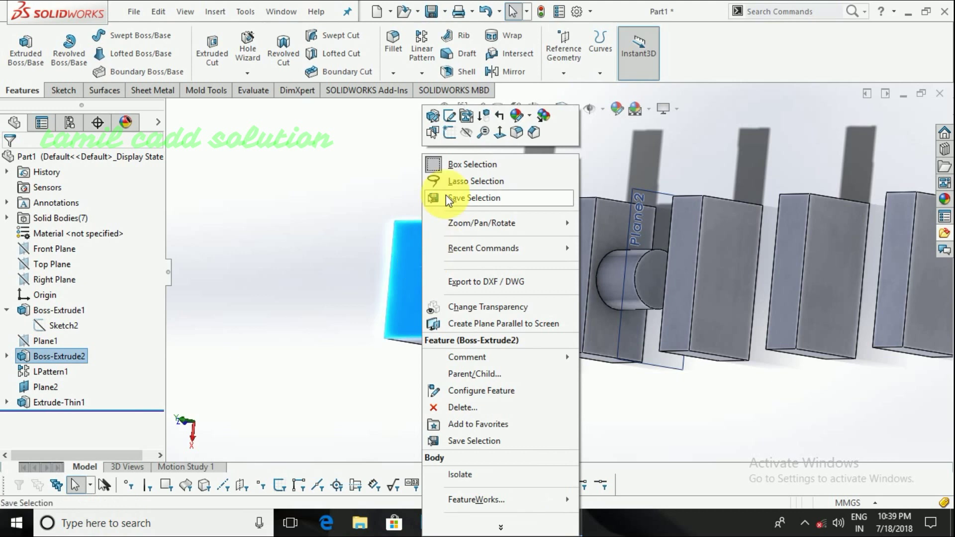
click(449, 132)
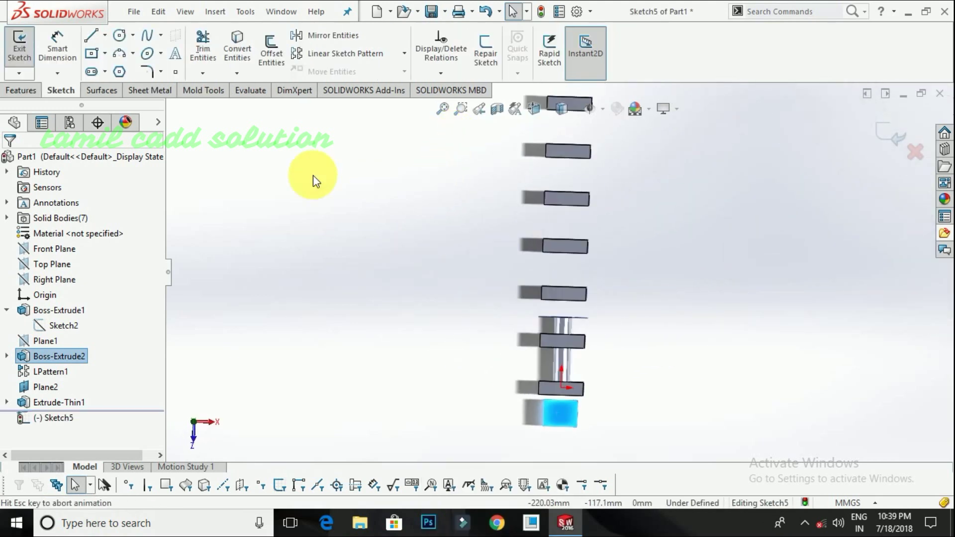
click(119, 36)
scroll(558, 437, down, 6)
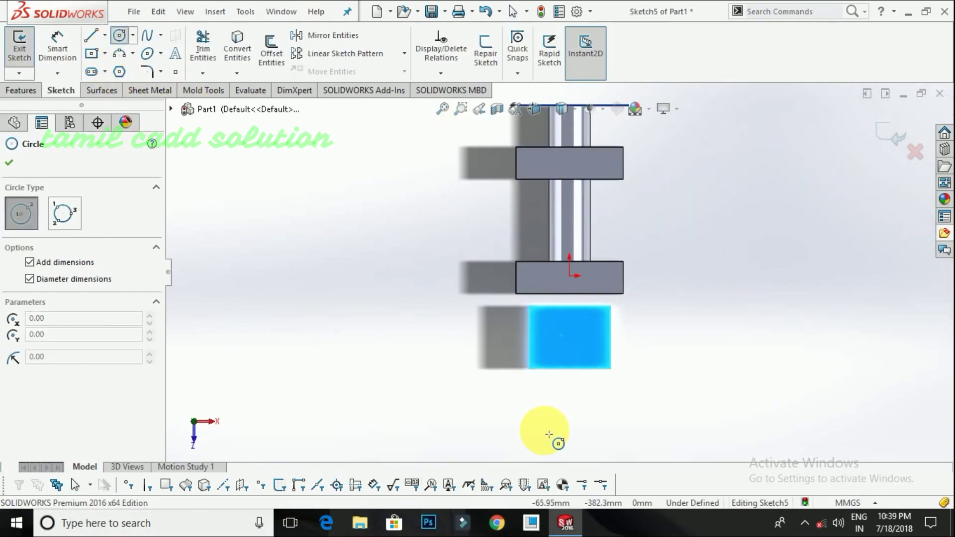
click(531, 270)
click(551, 292)
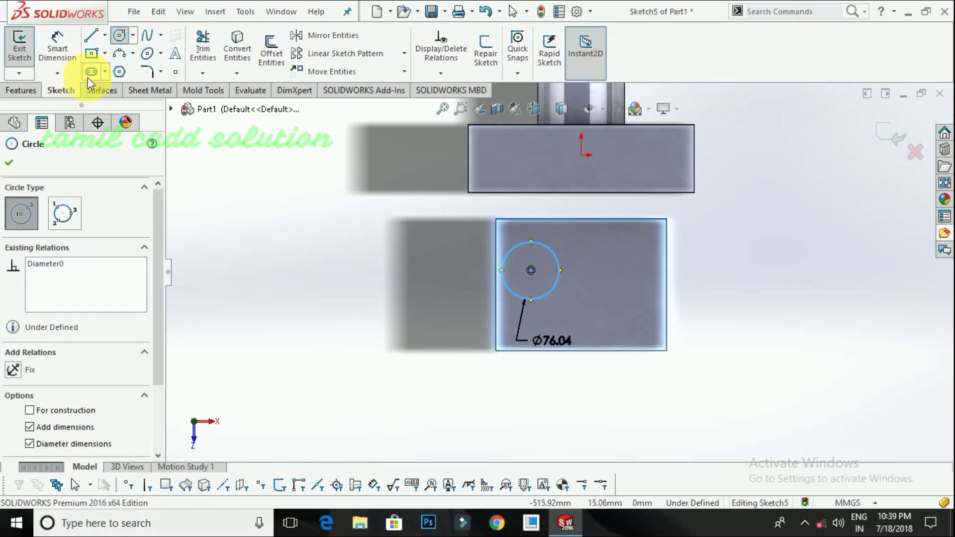
Step: Add an overlapping 123.32 × 107.54 mm centre rectangle and exit Sketch5
click(92, 53)
click(581, 295)
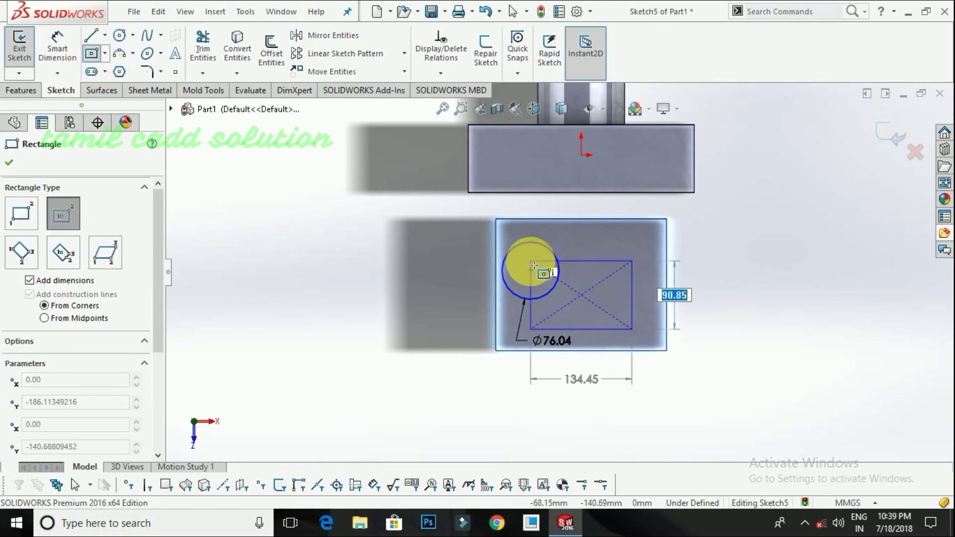
click(539, 257)
key(Escape)
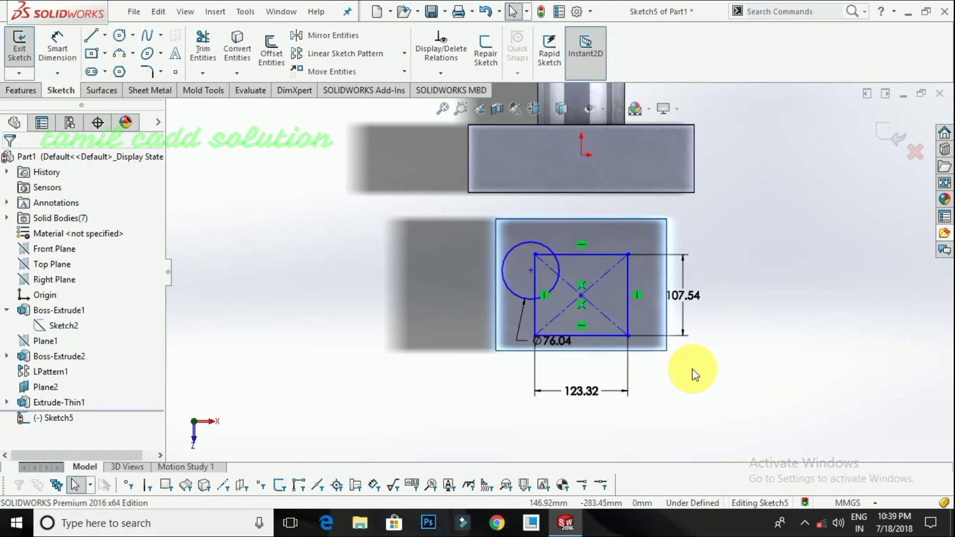
click(888, 130)
scroll(605, 306, down, 3)
mouse_move(804, 266)
middle_down()
mouse_move(696, 343)
mouse_move(693, 271)
mouse_move(693, 280)
mouse_move(533, 306)
middle_up()
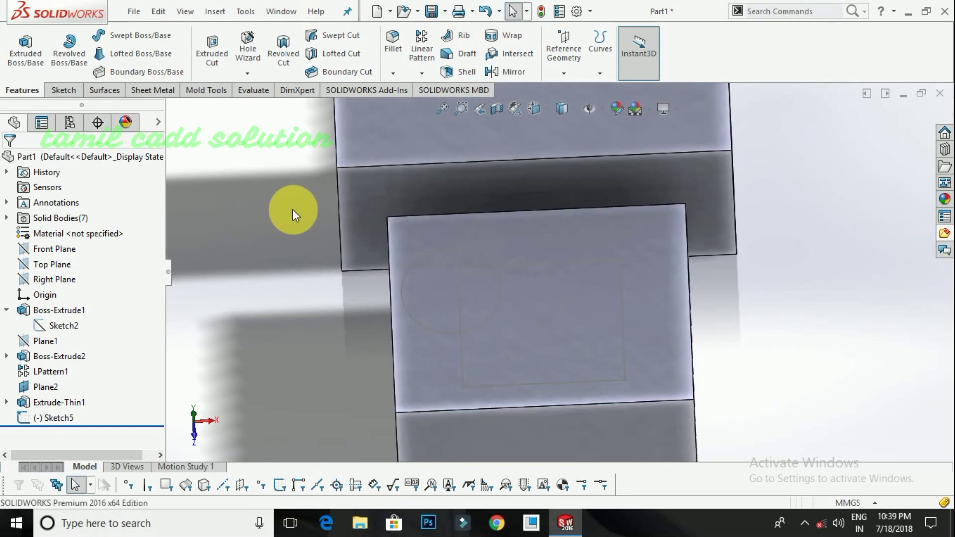
Step: Start an extruded boss from Sketch5, selecting the circle as its contour
click(26, 77)
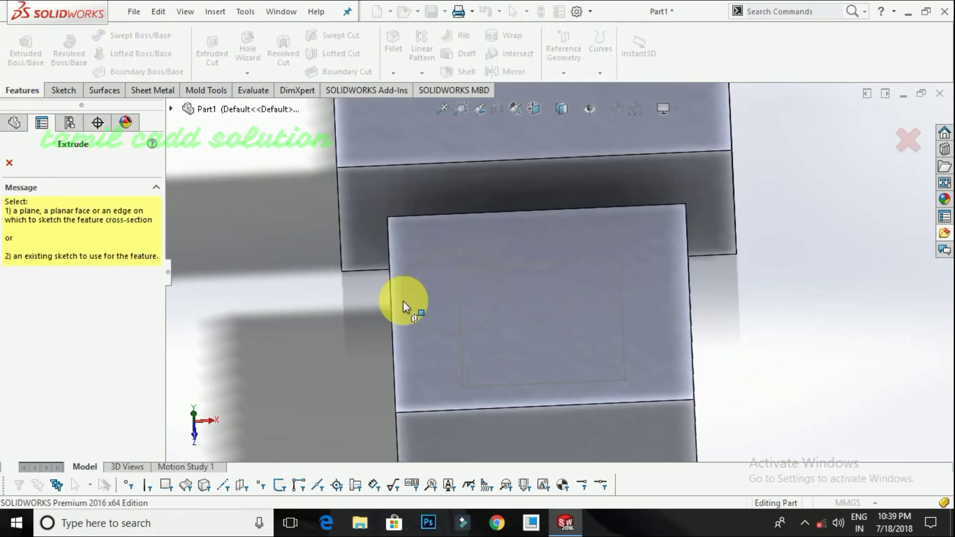
click(431, 330)
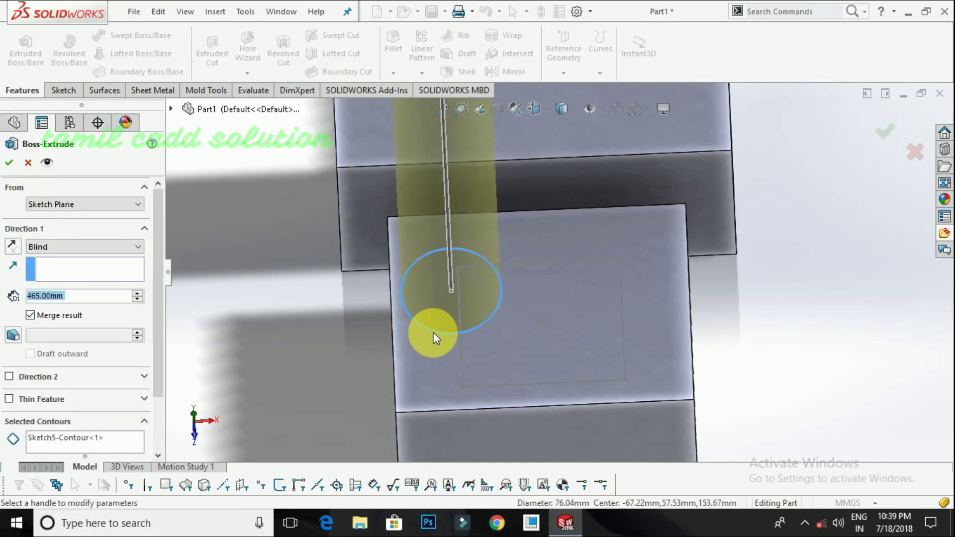
scroll(487, 334, up, 3)
middle_drag(504, 330, 533, 328)
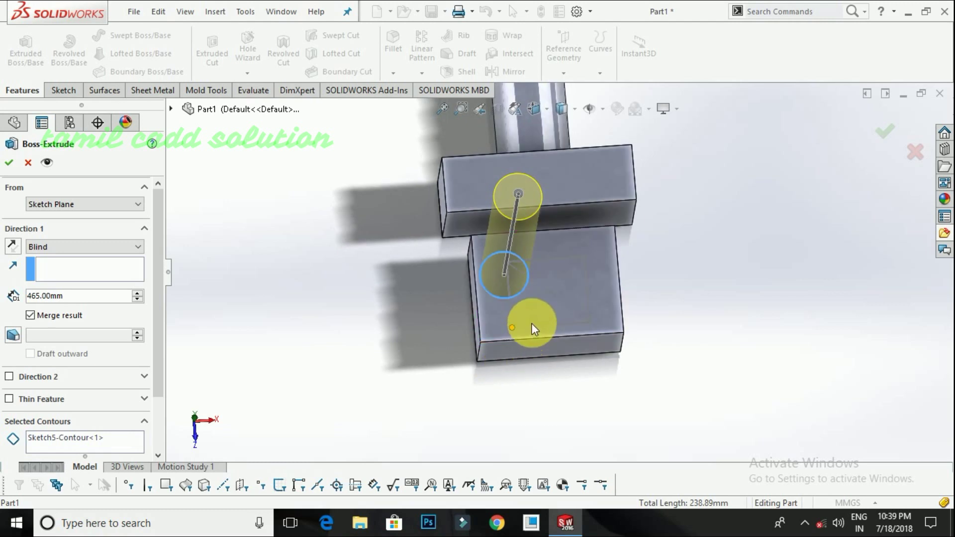
click(530, 333)
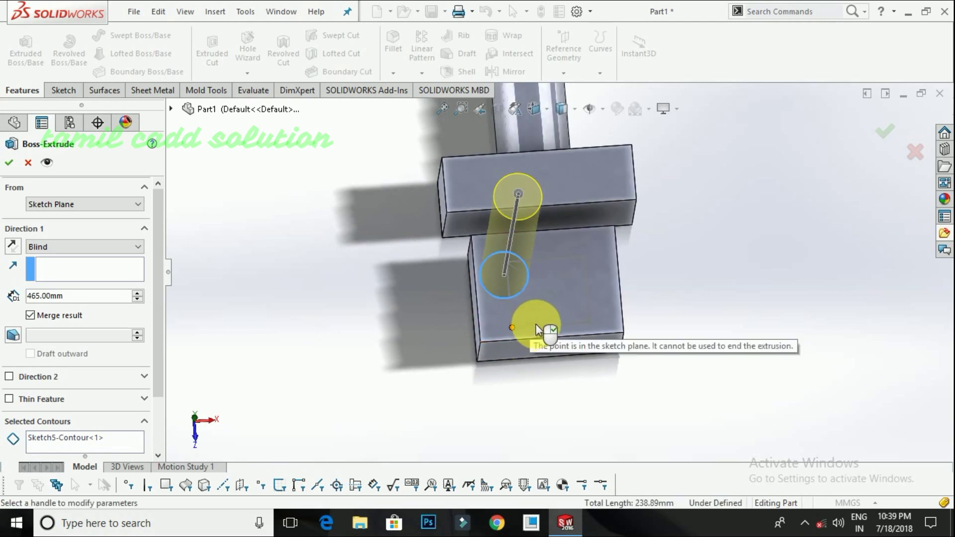
drag(155, 358, 154, 387)
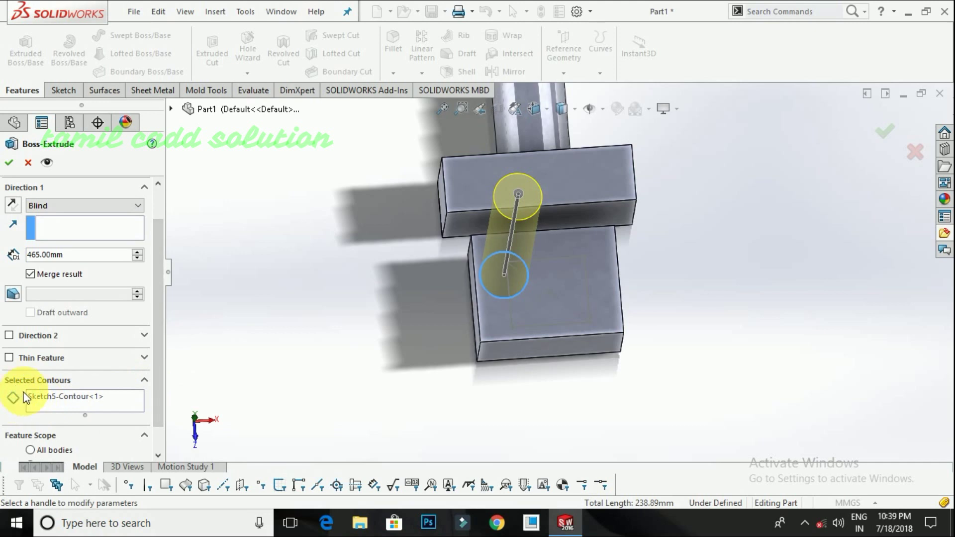
click(50, 404)
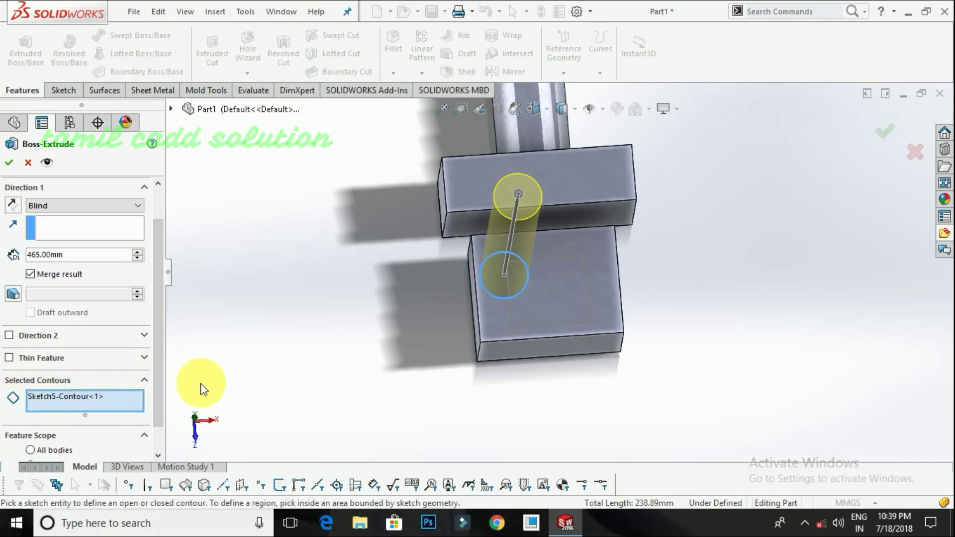
click(585, 279)
mouse_move(571, 303)
middle_down()
mouse_move(561, 325)
mouse_move(571, 372)
mouse_move(550, 341)
mouse_move(560, 315)
mouse_move(556, 351)
middle_up()
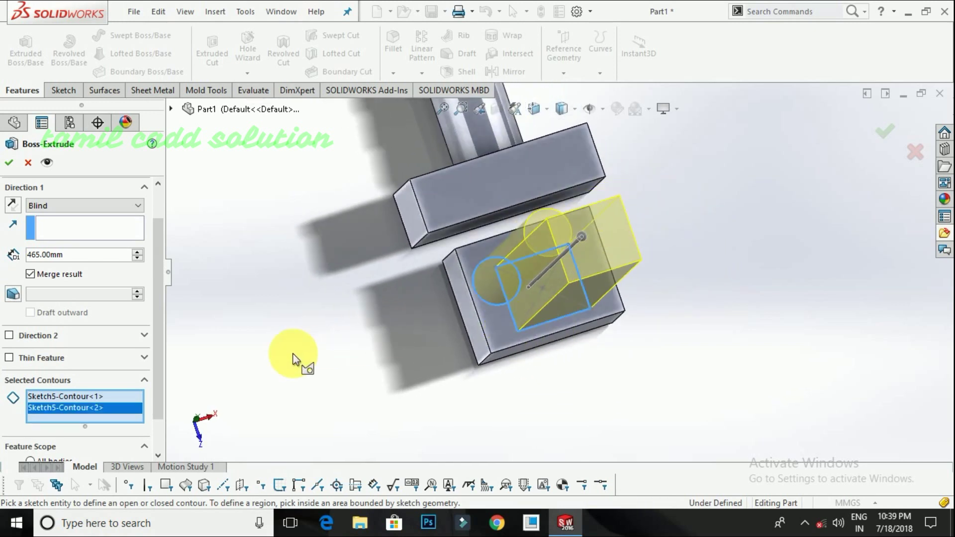
Step: Replace the selected contours with the single 1571.91 mm² Sketch5-Region<1>
right_click(65, 407)
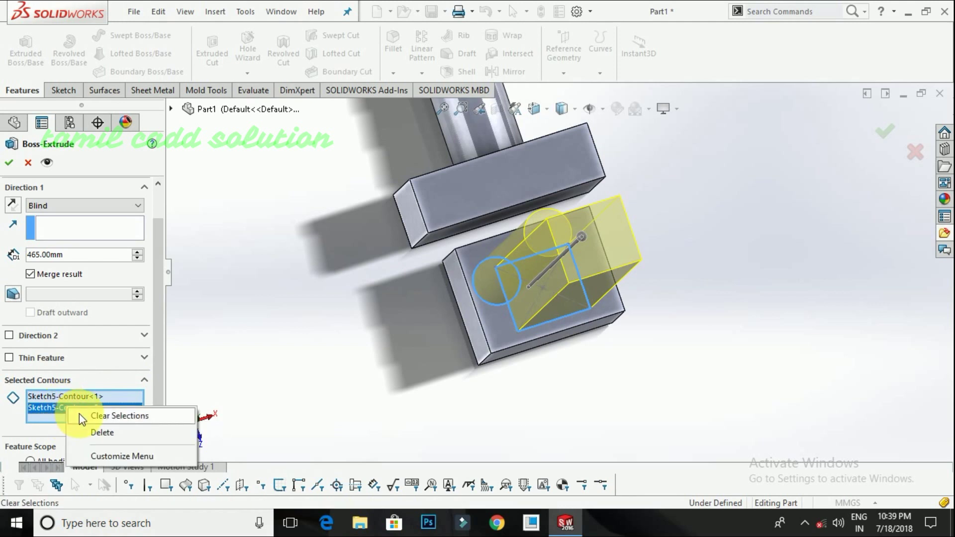
click(79, 415)
scroll(530, 282, down, 5)
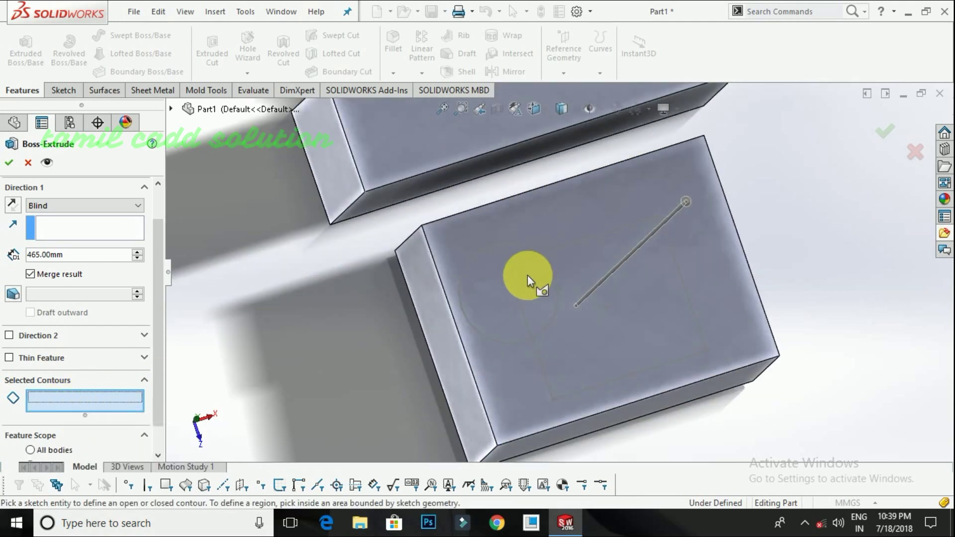
click(527, 275)
mouse_move(560, 332)
middle_down()
mouse_move(532, 383)
mouse_move(556, 347)
mouse_move(539, 366)
mouse_move(556, 359)
middle_up()
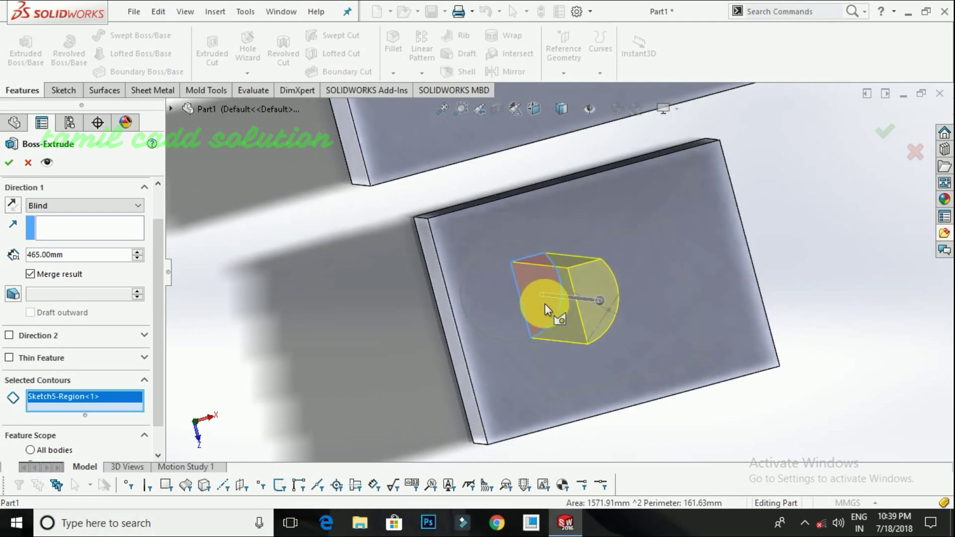
middle_drag(544, 346, 540, 318)
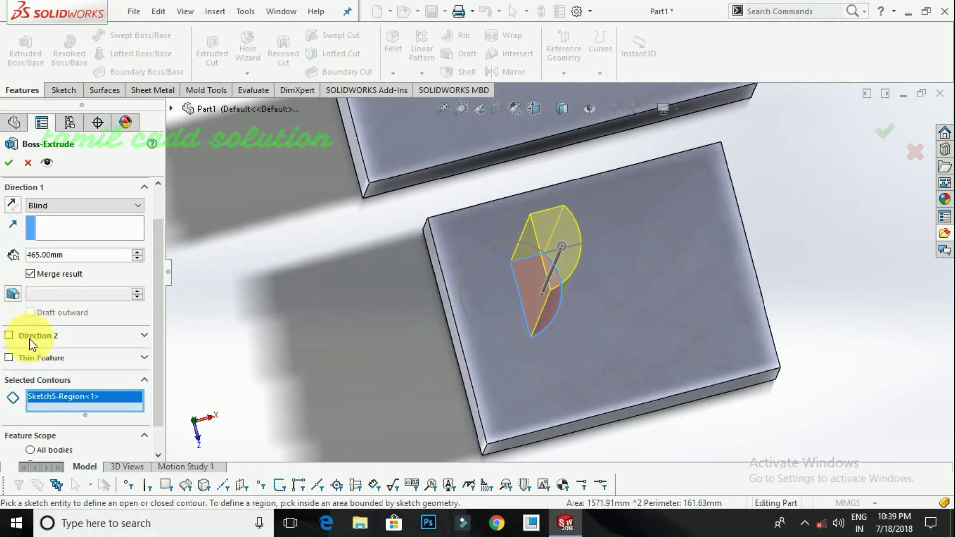
Step: Apply Boss-Extrude4 and rotate and zoom to display the whole part
click(9, 164)
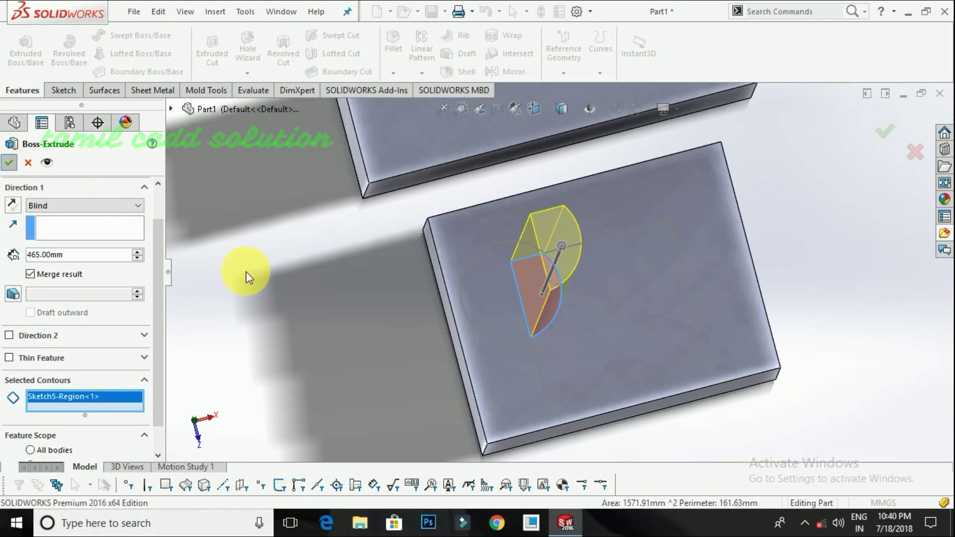
middle_drag(374, 340, 341, 376)
middle_drag(691, 313, 473, 239)
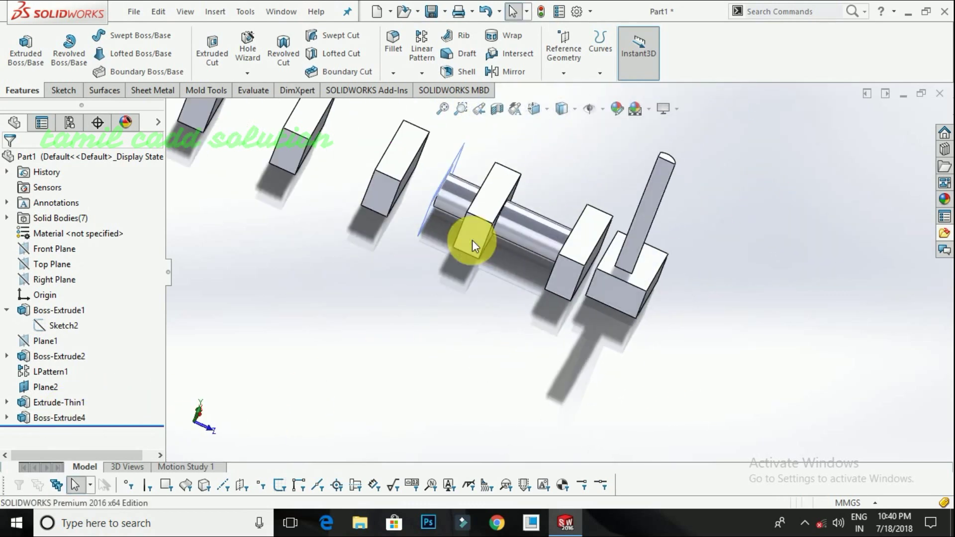
scroll(473, 240, up, 3)
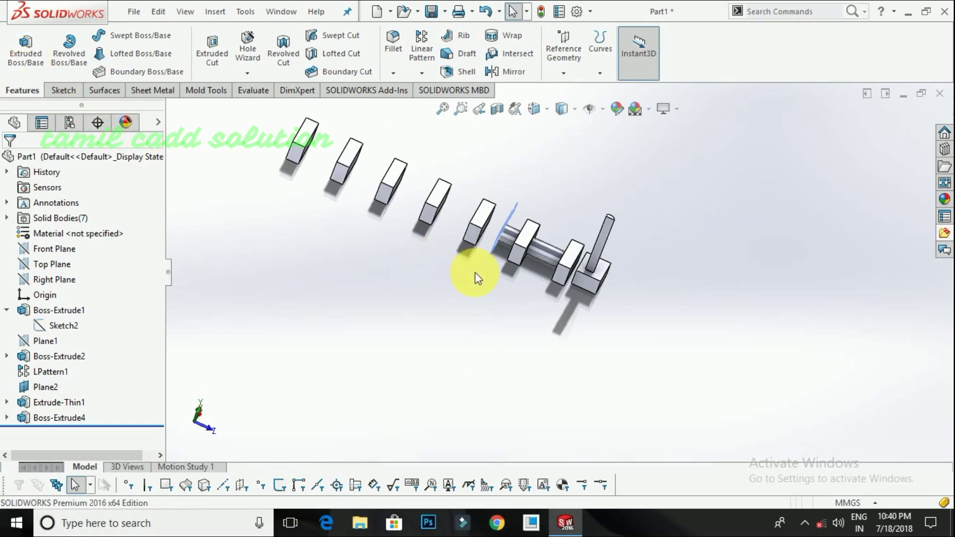